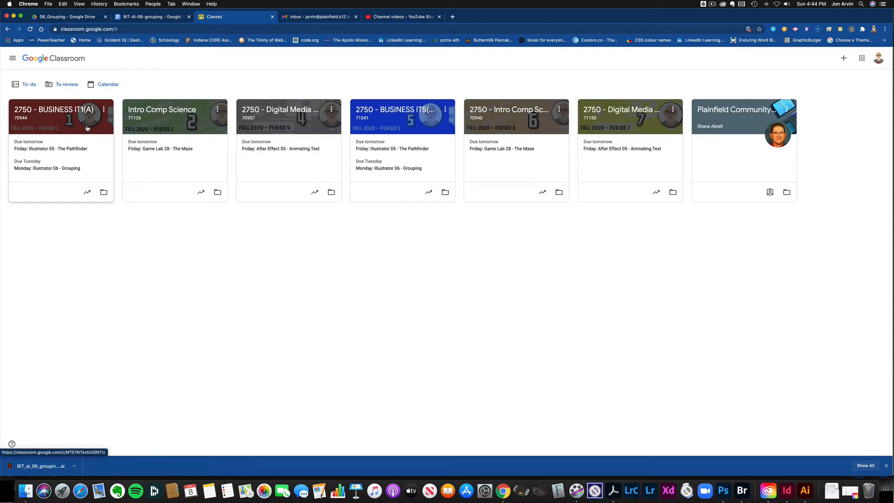
View the Quarter 2 Week 4 Agenda image bit-q2-w4.jpg in the 2750 - BUSINESS IT1(A) classwork, and return to the classwork list.
{"action": "left_click", "coordinate": [87, 128]}
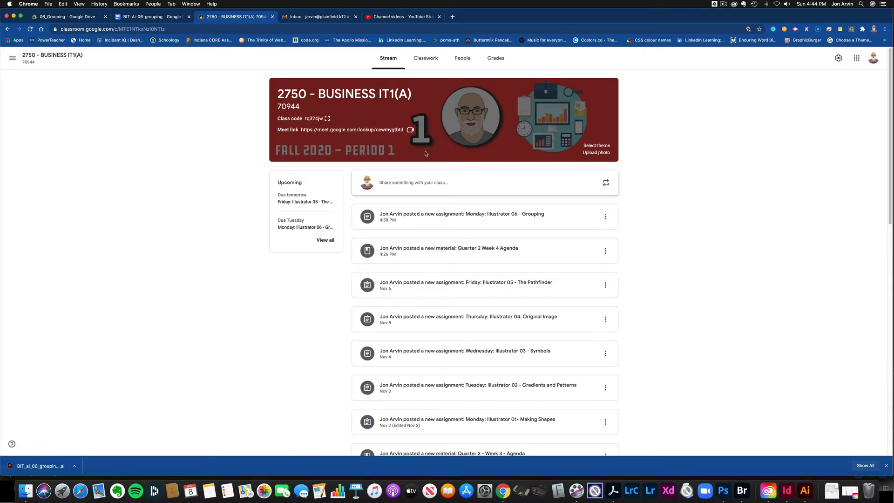
{"action": "left_click", "coordinate": [428, 62]}
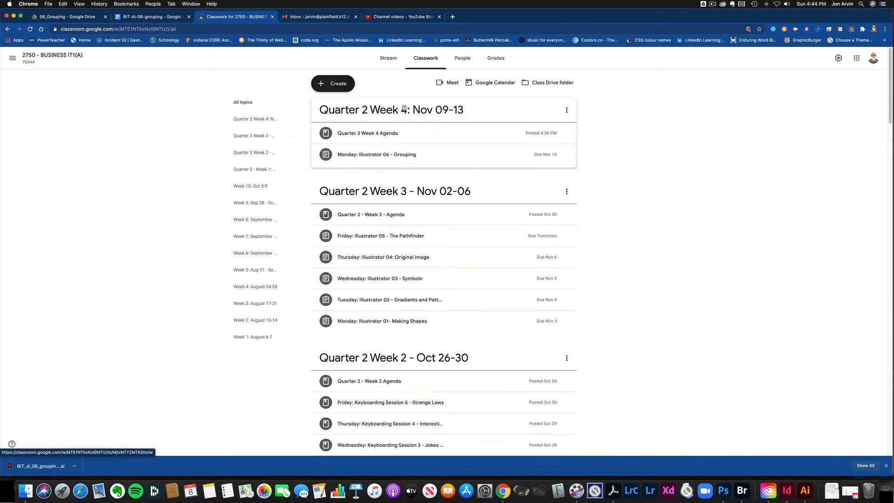
{"action": "left_click", "coordinate": [385, 134]}
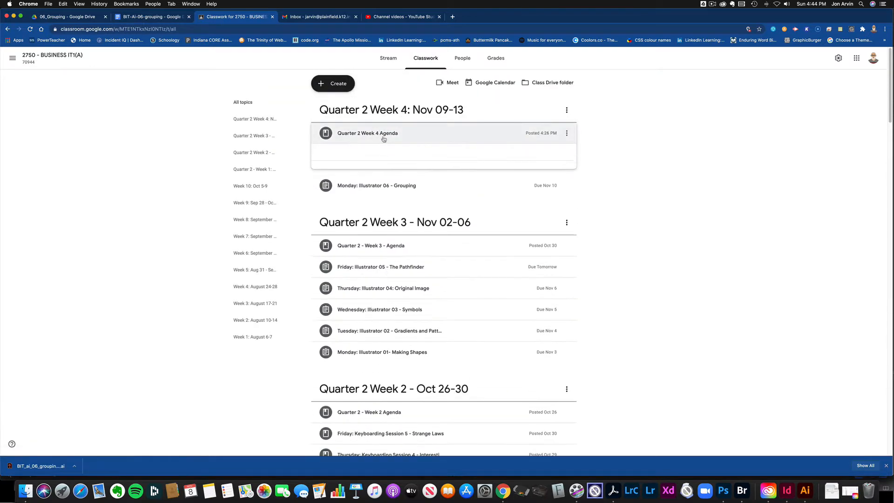
{"action": "left_click", "coordinate": [395, 176]}
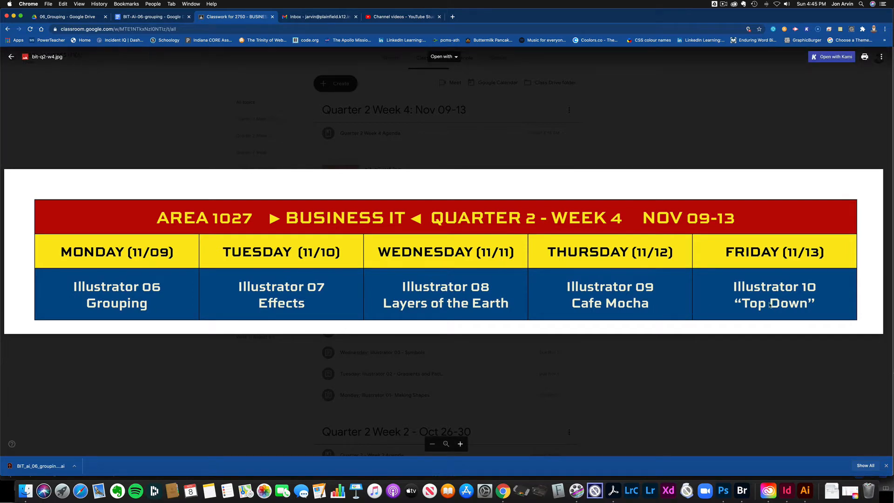
{"action": "left_click", "coordinate": [10, 58]}
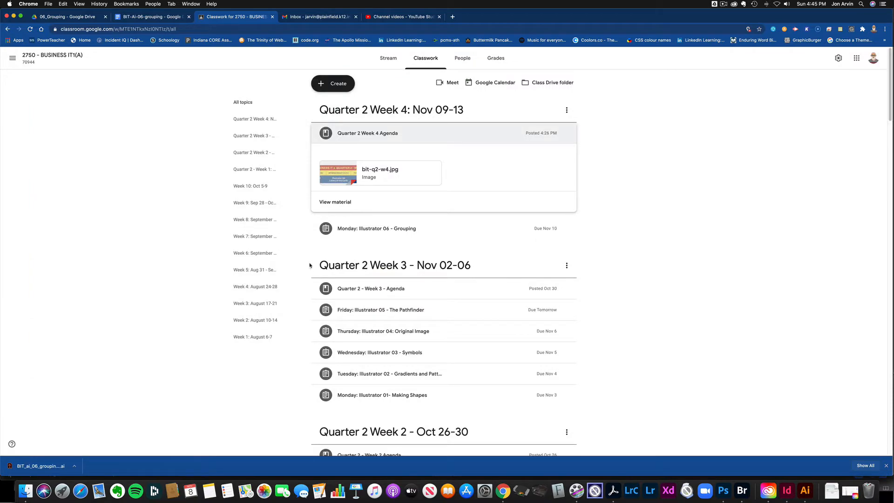
Examine the attachments of the Monday: Illustrator 06 - Grouping assignment, including BIT_ai_06_grouping.ai in its own window, and return to the classwork list.
{"action": "left_click", "coordinate": [368, 229]}
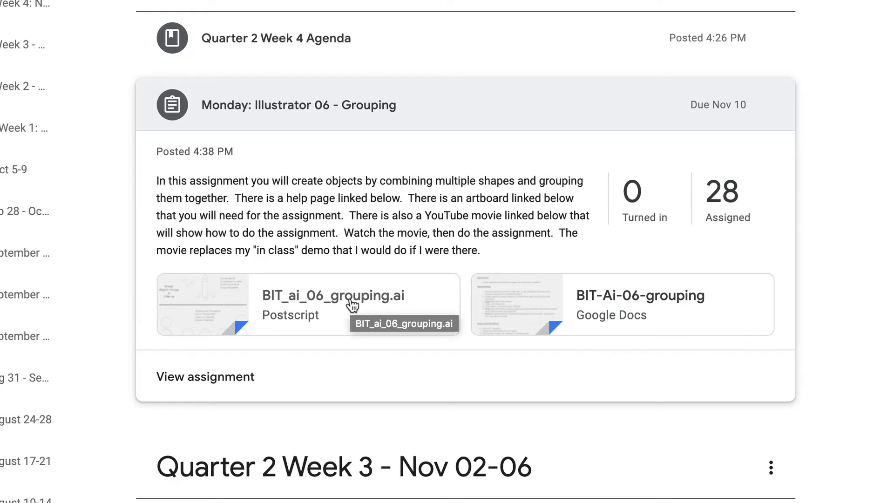
{"action": "left_click", "coordinate": [622, 309]}
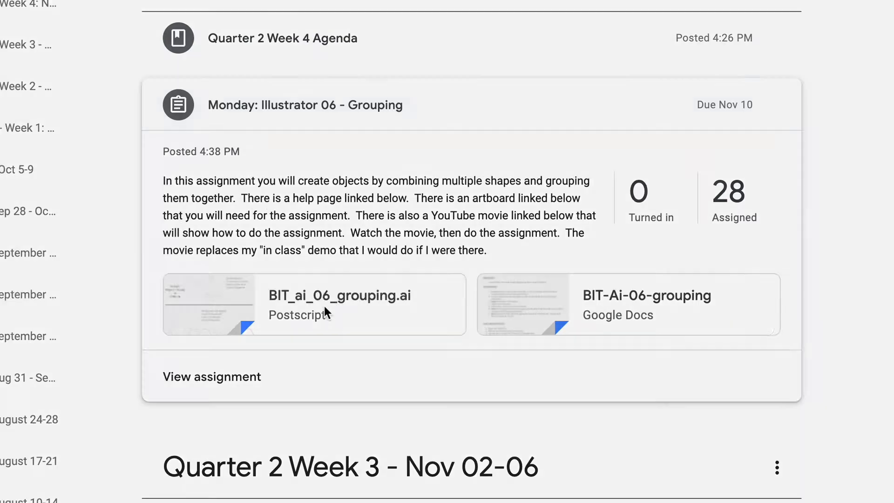
{"action": "left_click", "coordinate": [324, 306]}
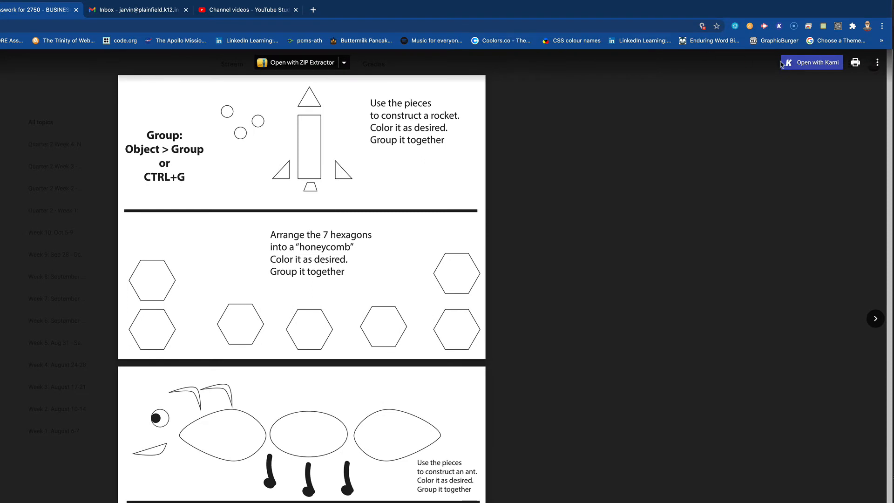
{"action": "left_click", "coordinate": [877, 66]}
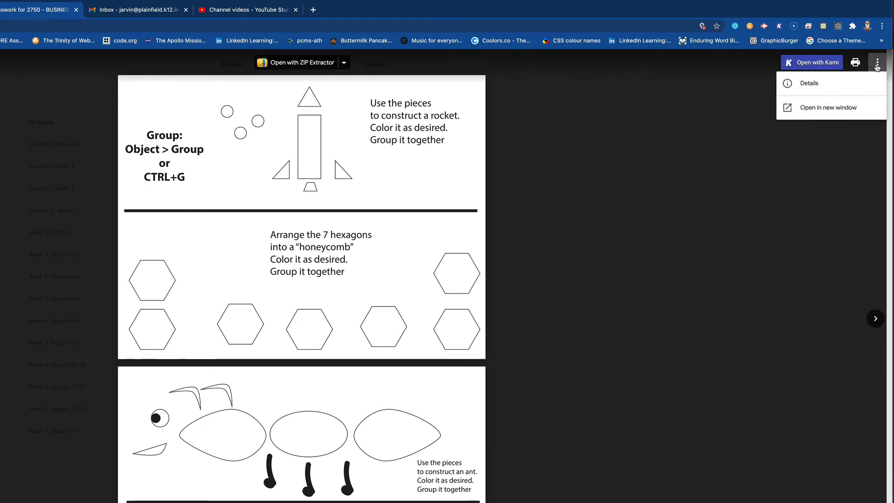
{"action": "left_click", "coordinate": [814, 111]}
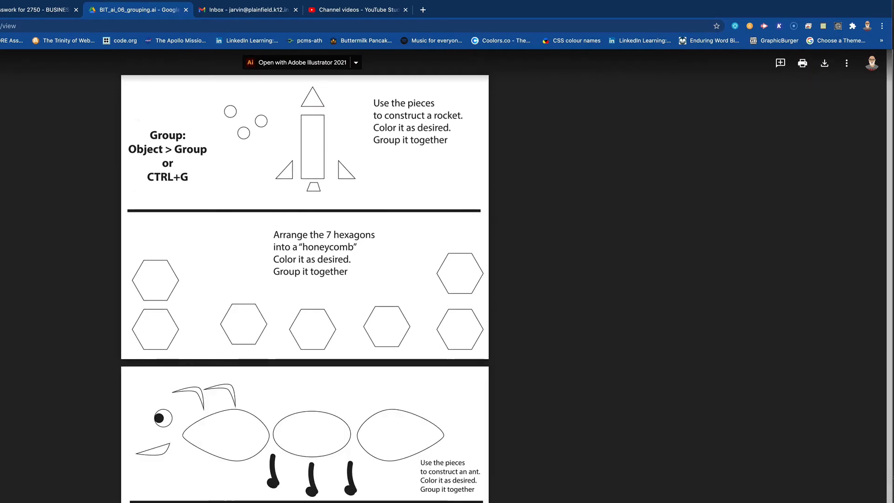
{"action": "left_click", "coordinate": [186, 9]}
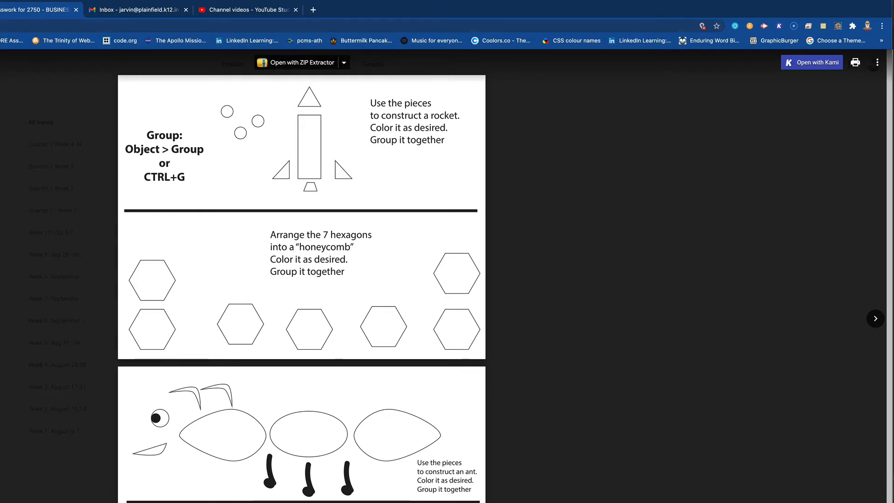
{"action": "key", "text": "Escape"}
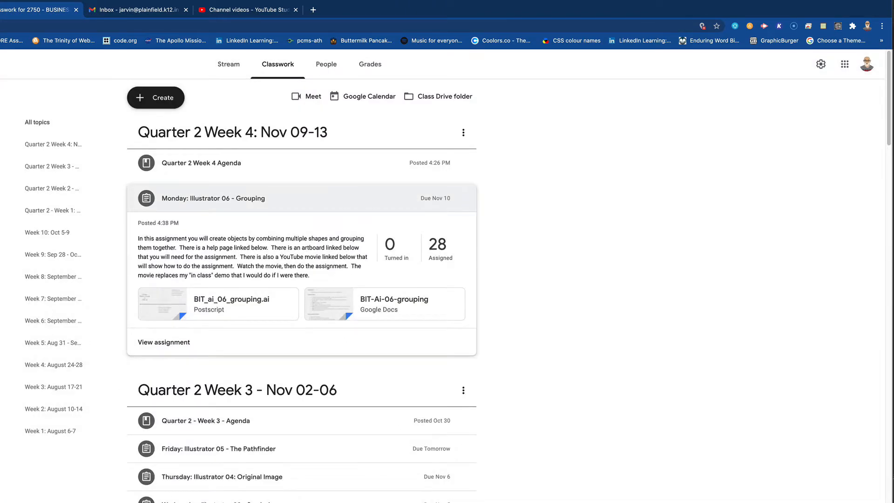
Switch to Illustrator and open BIT_ai_06_grouping (1).ai from the Downloads folder.
{"action": "key", "text": "super+Tab"}
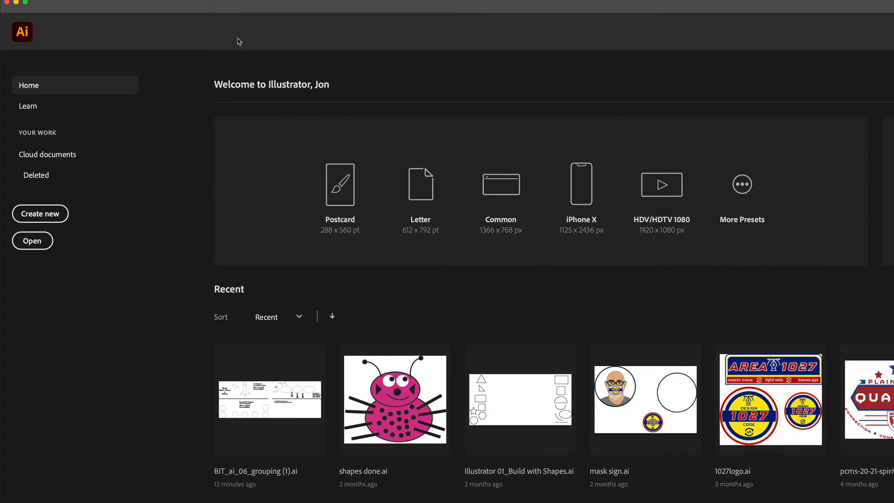
{"action": "left_click", "coordinate": [32, 247]}
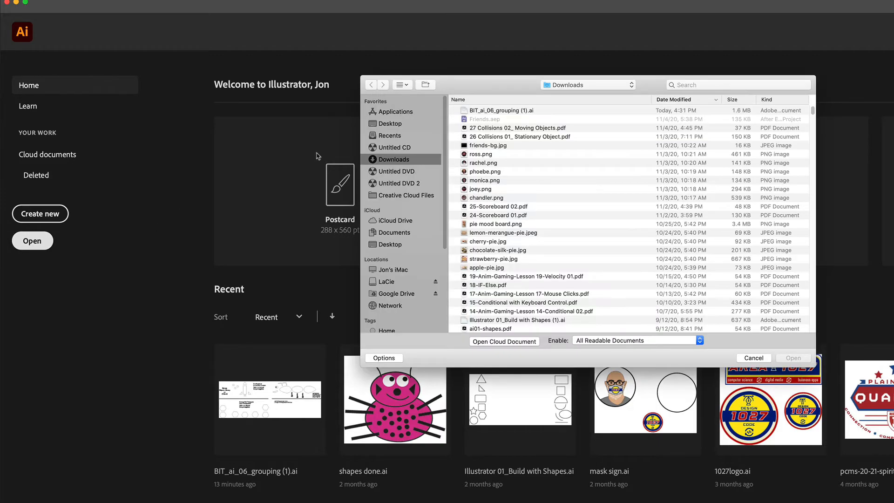
{"action": "left_click", "coordinate": [501, 112]}
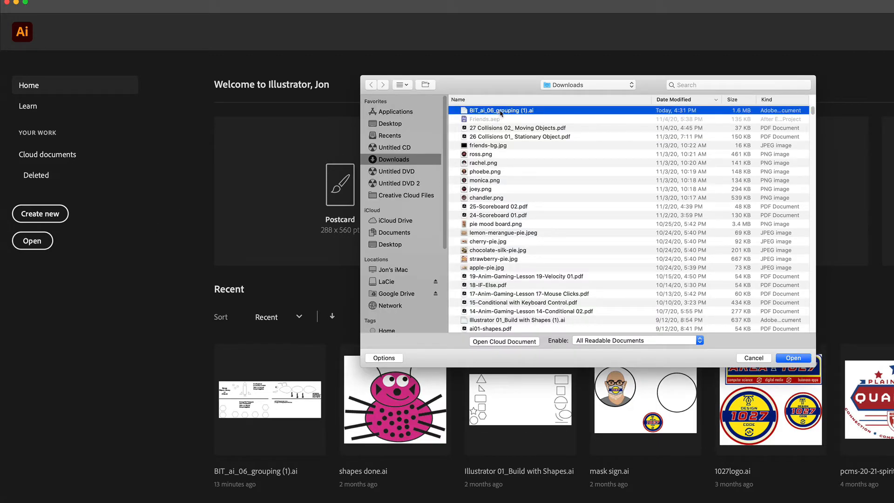
{"action": "left_click", "coordinate": [792, 359]}
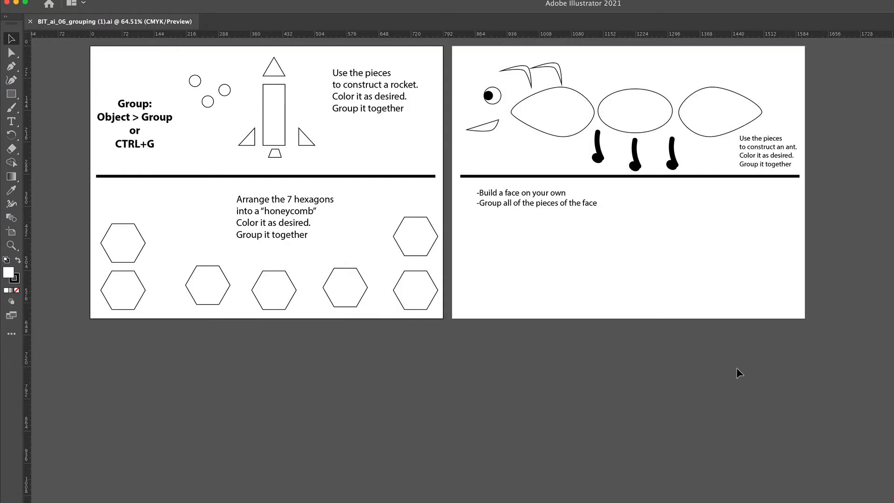
{"action": "left_click_drag", "start_coordinate": [599, 259], "coordinate": [698, 384]}
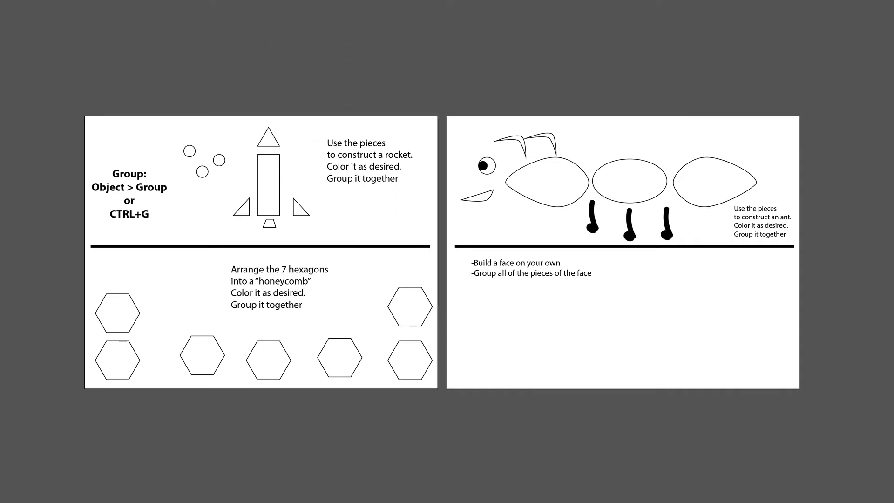
Show the Swatches panel, enlarge it to reveal all swatches, and place it over the ant artboard.
{"action": "left_click", "coordinate": [139, 0]}
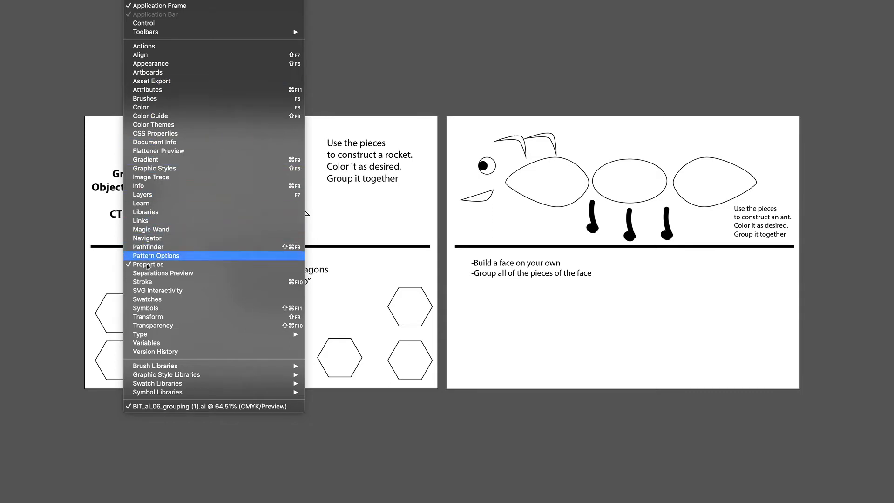
{"action": "left_click", "coordinate": [149, 302]}
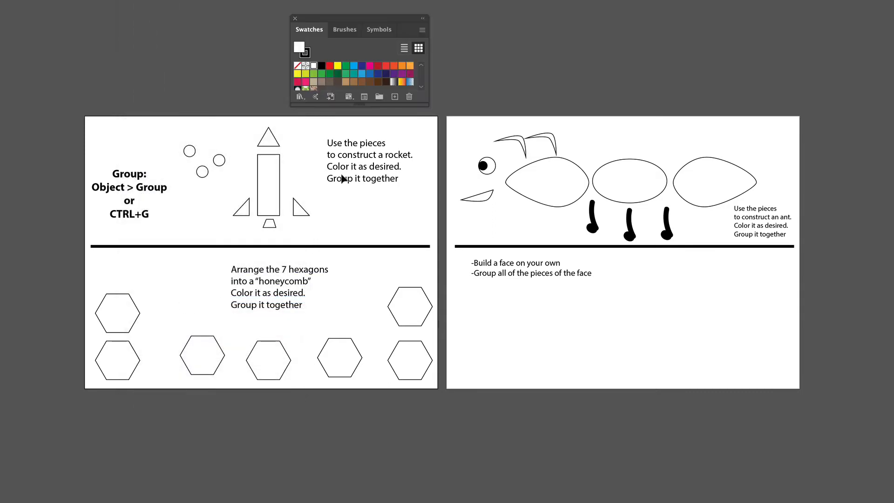
{"action": "left_click_drag", "start_coordinate": [356, 105], "coordinate": [356, 140]}
{"action": "left_click_drag", "start_coordinate": [354, 20], "coordinate": [528, 151]}
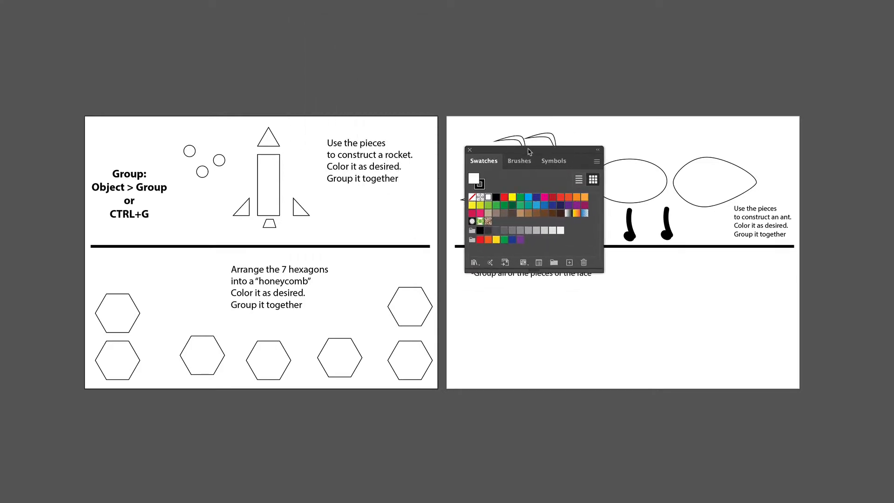
Browse the swatch libraries and load the Desaturated library from Color Properties.
{"action": "left_click", "coordinate": [475, 263]}
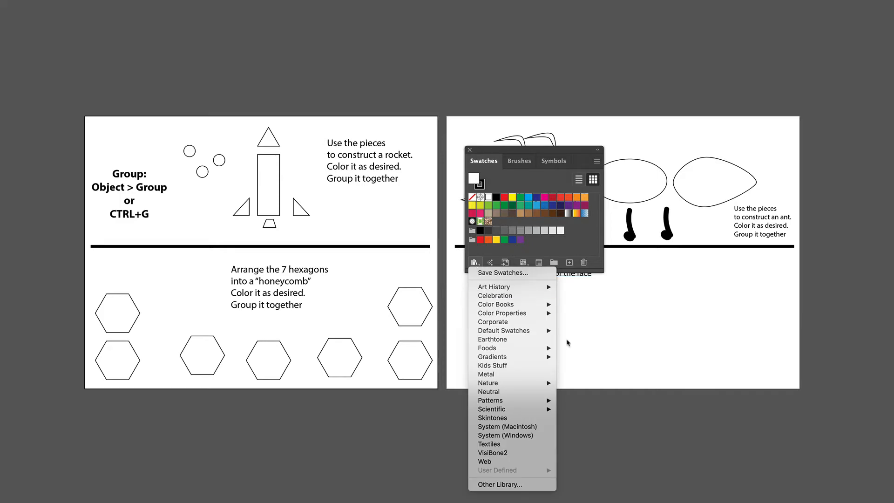
{"action": "mouse_move", "coordinate": [522, 314]}
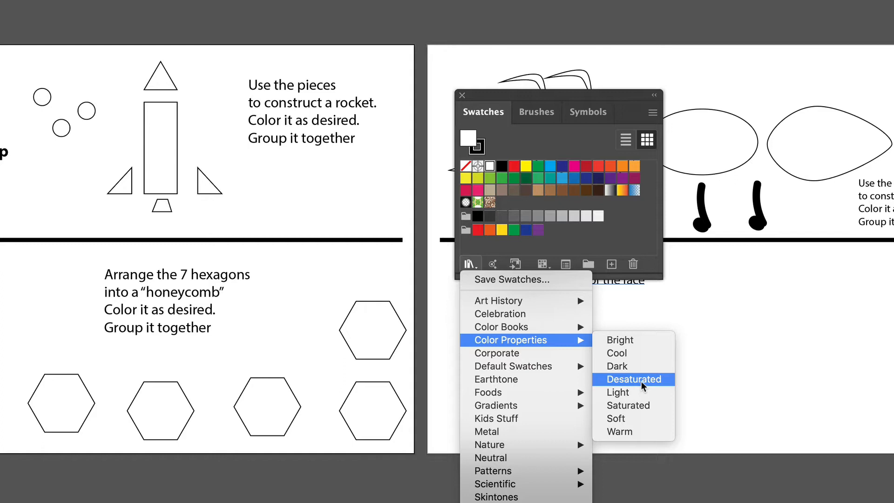
{"action": "mouse_move", "coordinate": [522, 408]}
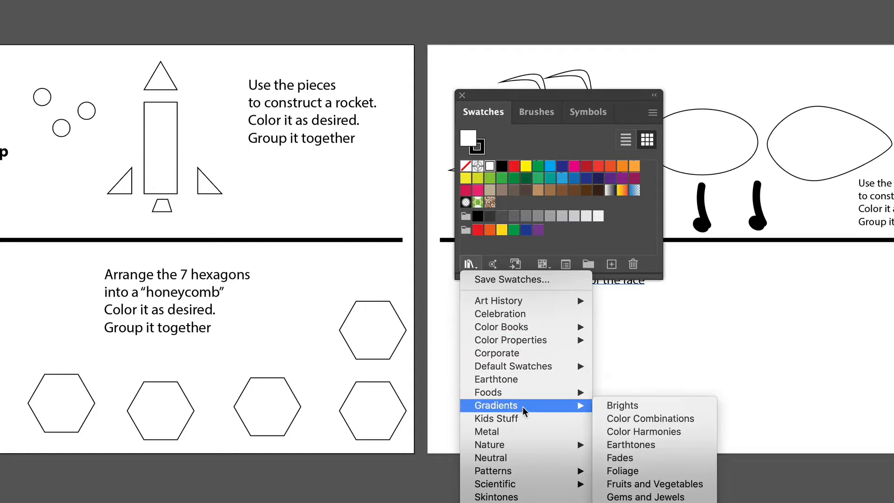
{"action": "mouse_move", "coordinate": [522, 473]}
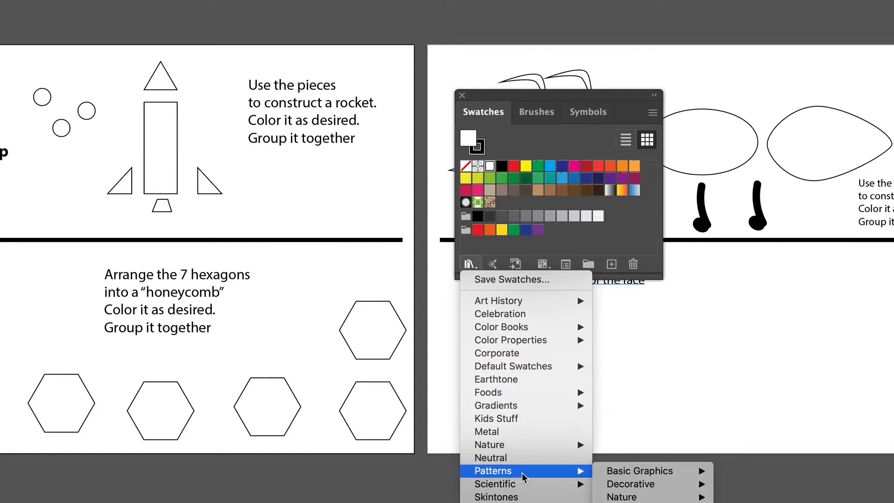
{"action": "mouse_move", "coordinate": [566, 340]}
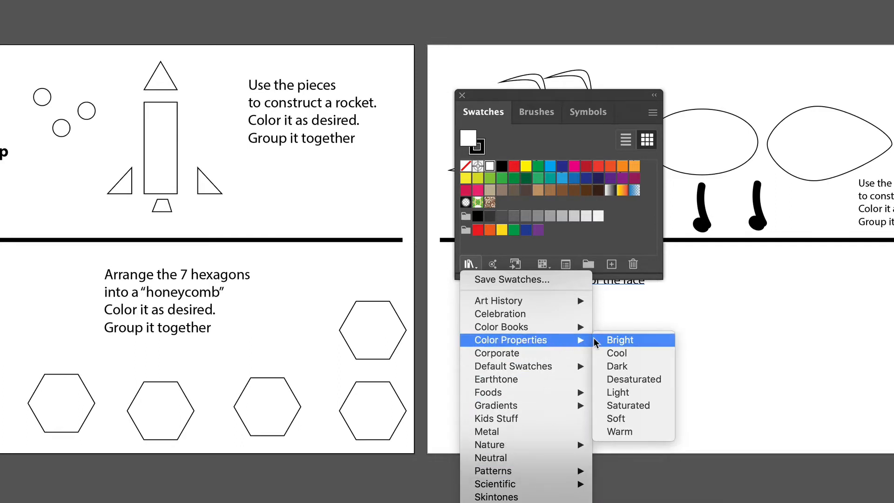
{"action": "left_click", "coordinate": [622, 380]}
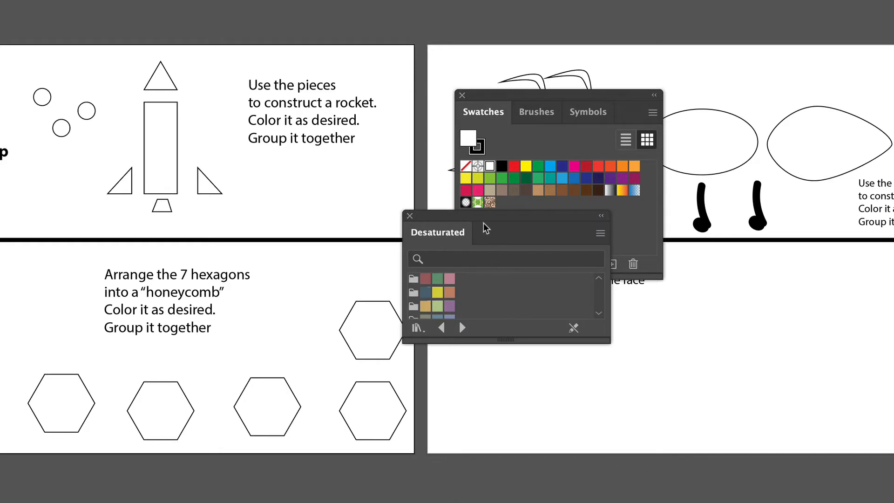
Lengthen the Desaturated swatch library and arrange it side by side with the Swatches panel, away from the rocket pieces.
{"action": "left_click_drag", "start_coordinate": [483, 229], "coordinate": [538, 316]}
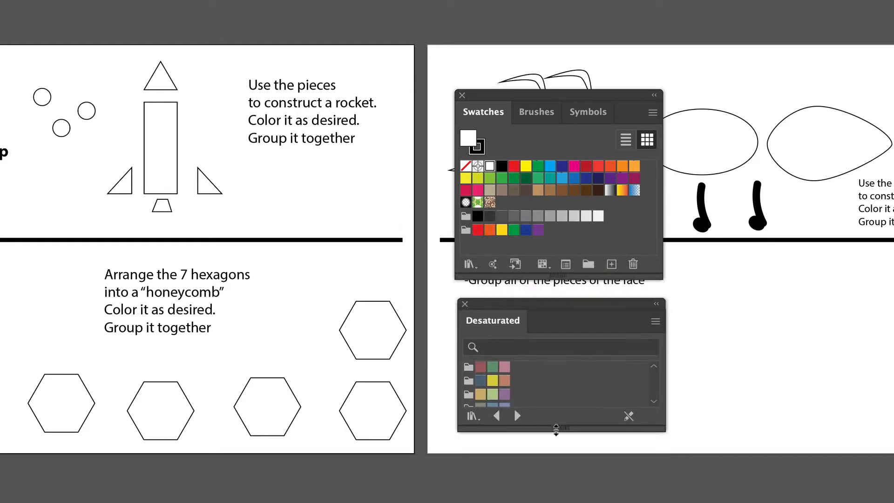
{"action": "left_click_drag", "start_coordinate": [556, 430], "coordinate": [556, 502]}
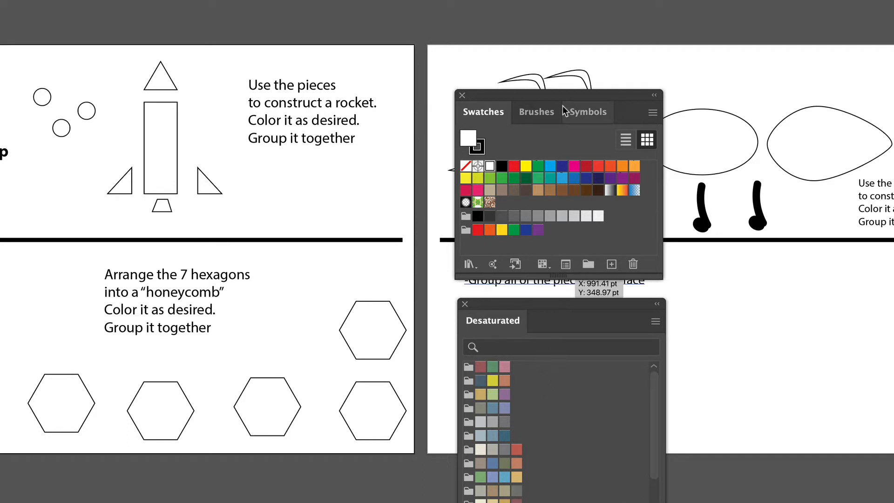
{"action": "left_click_drag", "start_coordinate": [542, 94], "coordinate": [755, 95]}
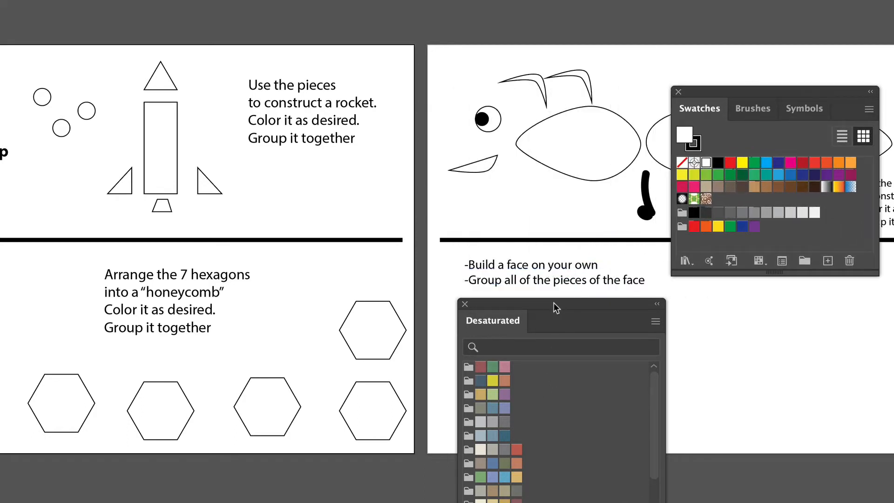
{"action": "left_click_drag", "start_coordinate": [541, 297], "coordinate": [468, 62]}
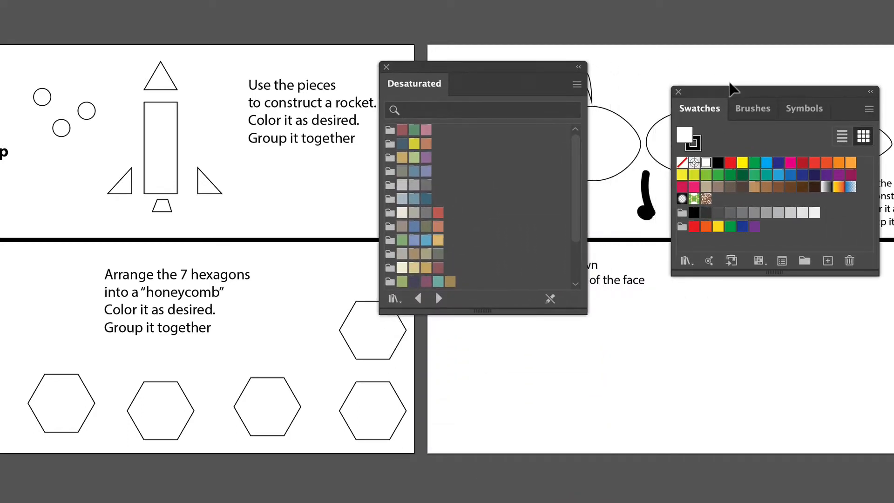
{"action": "left_click_drag", "start_coordinate": [728, 90], "coordinate": [658, 62]}
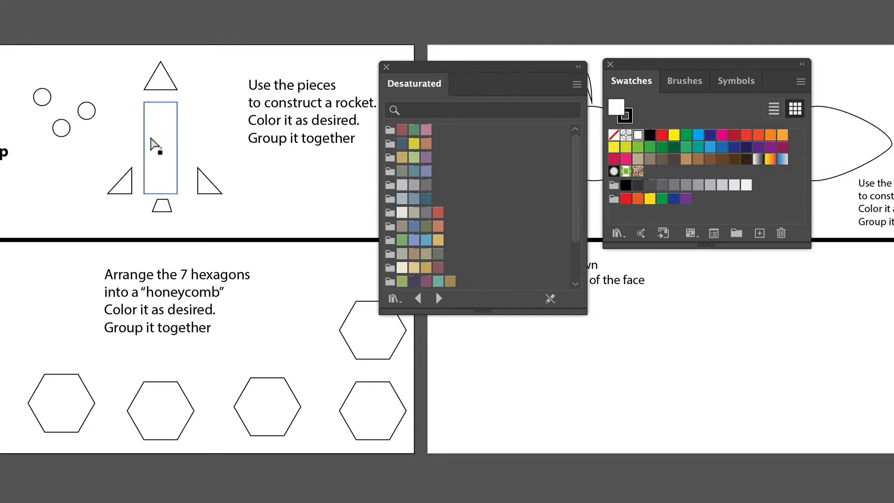
Set the rocket's nose triangle on top of its rectangular body and move both triangular fins against the body's sides.
{"action": "key", "text": "super+plus"}
{"action": "key", "text": "super+plus"}
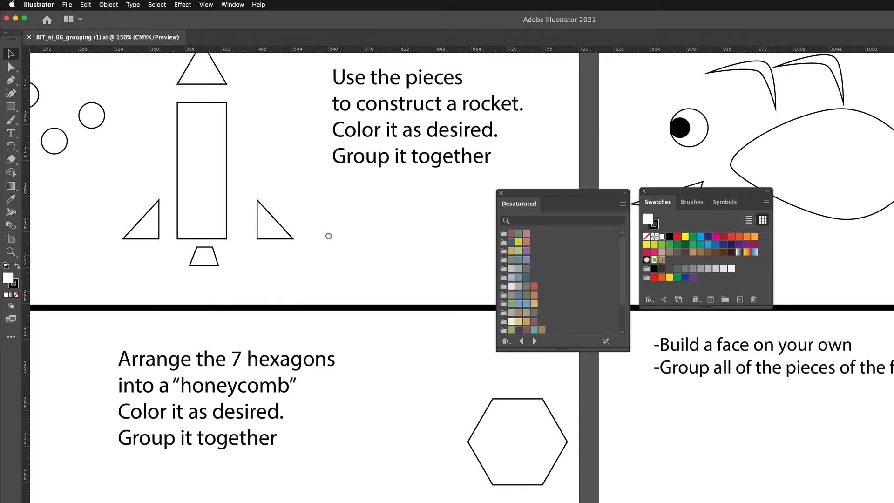
{"action": "left_click_drag", "start_coordinate": [239, 172], "coordinate": [379, 287]}
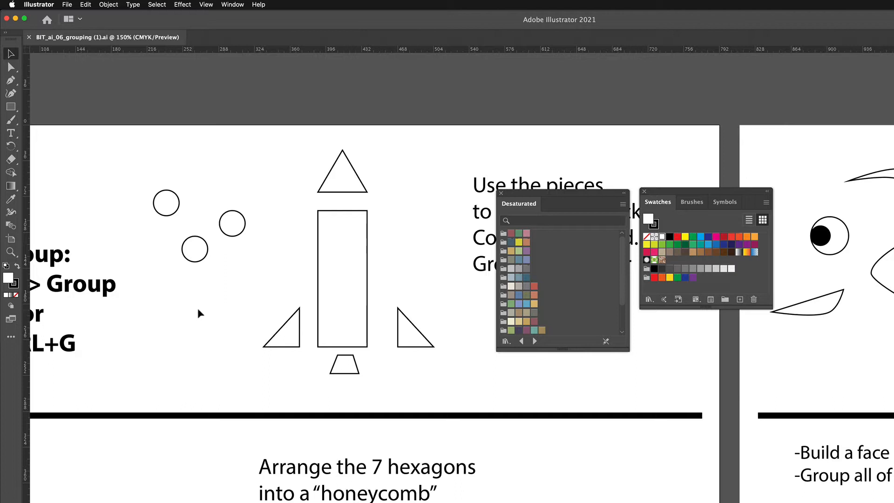
{"action": "left_click_drag", "start_coordinate": [349, 188], "coordinate": [348, 206]}
{"action": "left_click_drag", "start_coordinate": [348, 207], "coordinate": [350, 207]}
{"action": "left_click", "coordinate": [392, 208]}
{"action": "left_click_drag", "start_coordinate": [410, 342], "coordinate": [382, 341]}
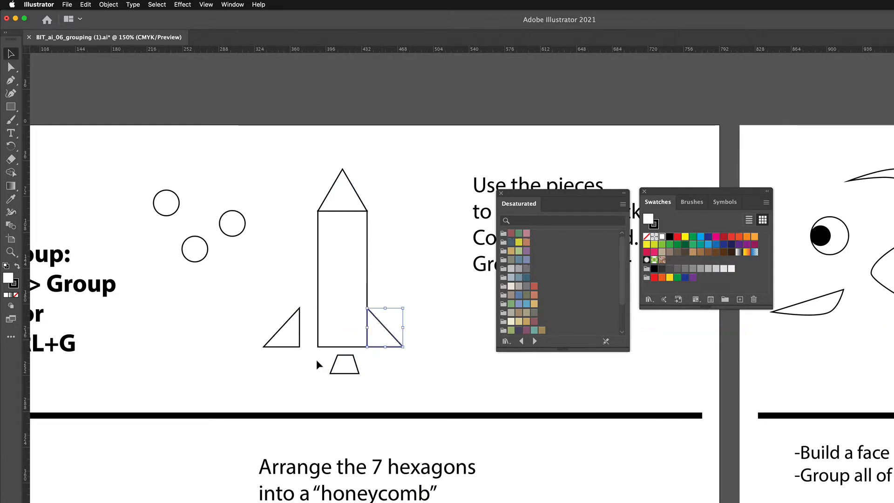
{"action": "left_click_drag", "start_coordinate": [295, 347], "coordinate": [308, 335]}
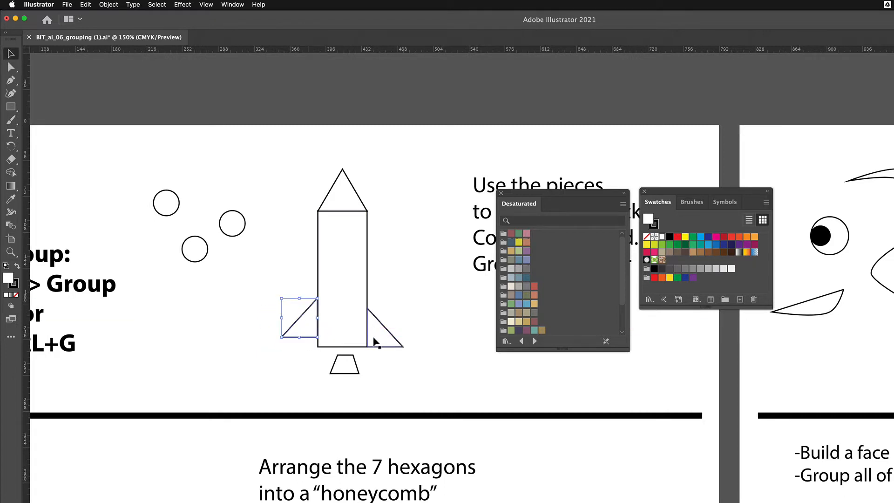
Level the rocket's second fin with the first one and attach the trapezoid nozzle centred beneath the body.
{"action": "left_click_drag", "start_coordinate": [375, 336], "coordinate": [374, 325]}
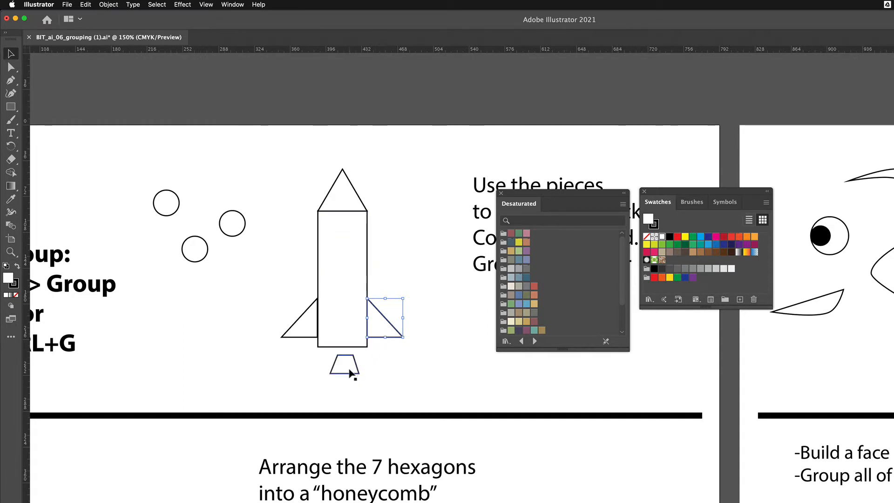
{"action": "left_click_drag", "start_coordinate": [350, 373], "coordinate": [352, 367]}
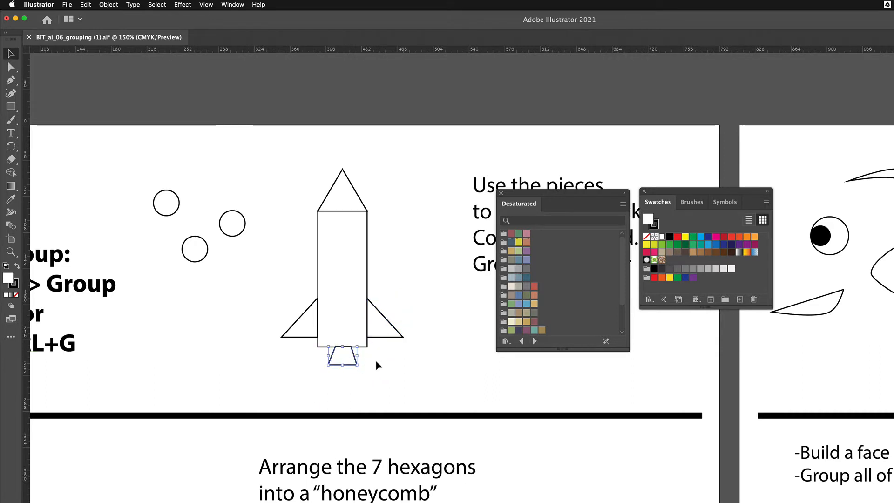
{"action": "left_click", "coordinate": [366, 372]}
Place the three loose circles inside the rocket's body as a centred, evenly spaced vertical column of windows.
{"action": "left_click_drag", "start_coordinate": [235, 236], "coordinate": [341, 244]}
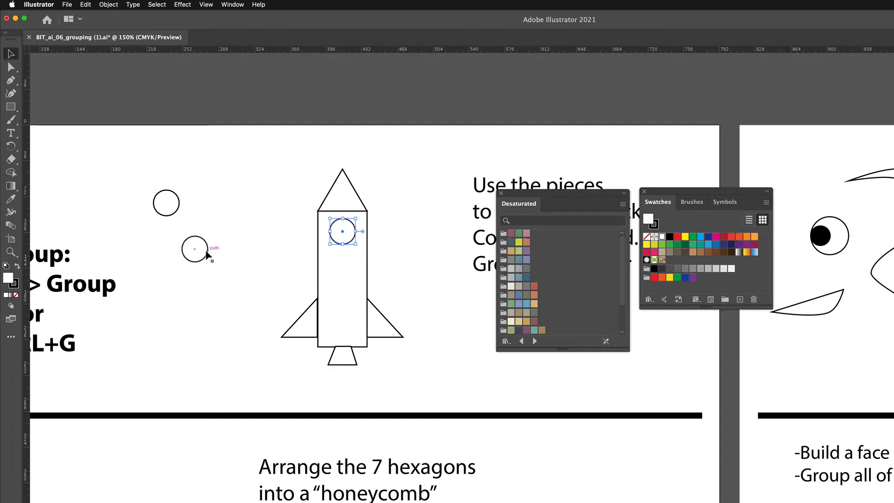
{"action": "left_click_drag", "start_coordinate": [201, 254], "coordinate": [349, 276]}
{"action": "left_click_drag", "start_coordinate": [175, 209], "coordinate": [345, 312]}
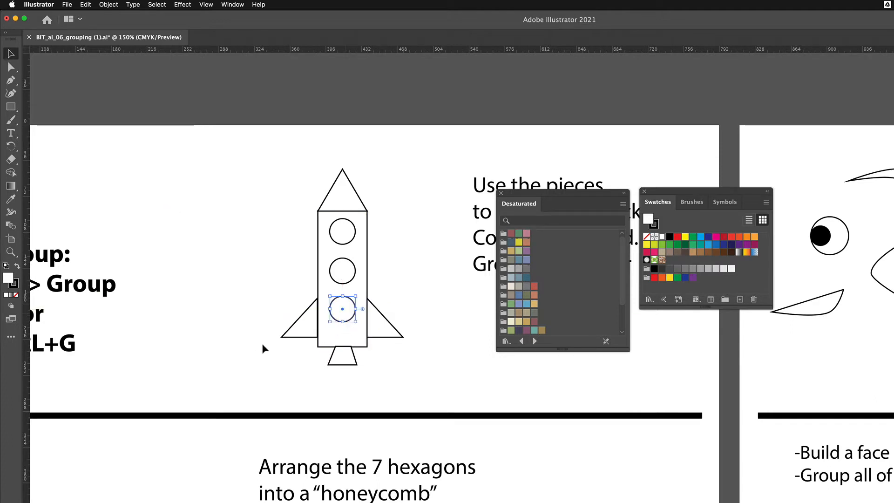
{"action": "left_click", "coordinate": [242, 330]}
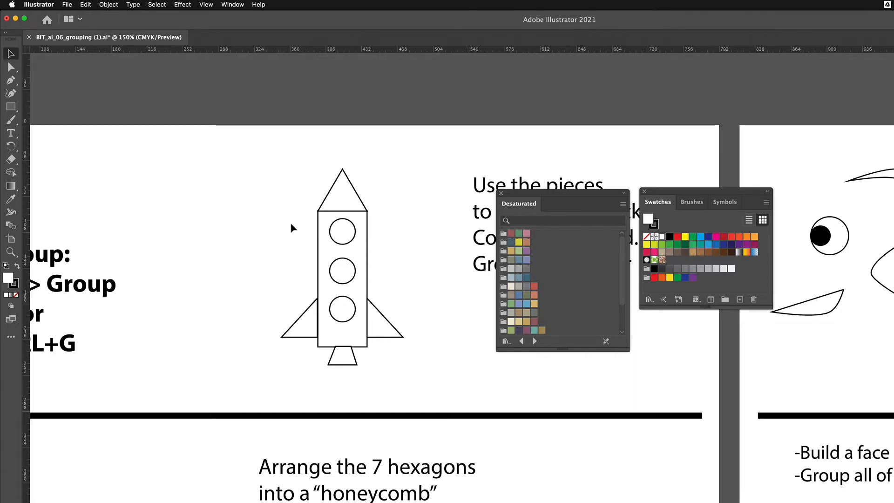
Fill the rocket's body with muted red and both fins with dark maroon from the Desaturated library.
{"action": "left_click", "coordinate": [363, 257]}
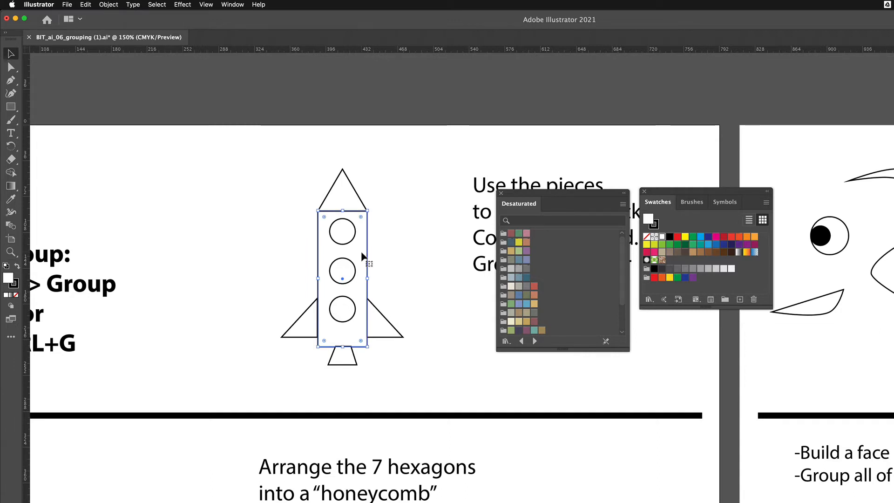
{"action": "left_click", "coordinate": [534, 286]}
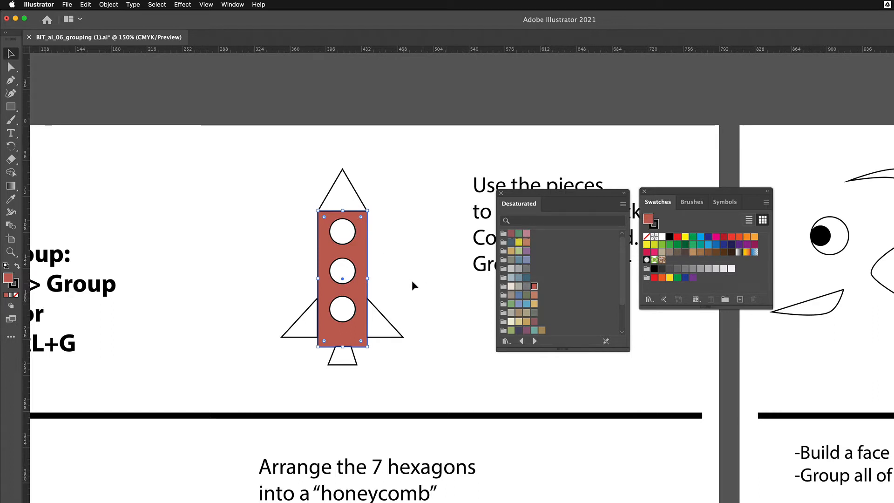
{"action": "left_click", "coordinate": [388, 336]}
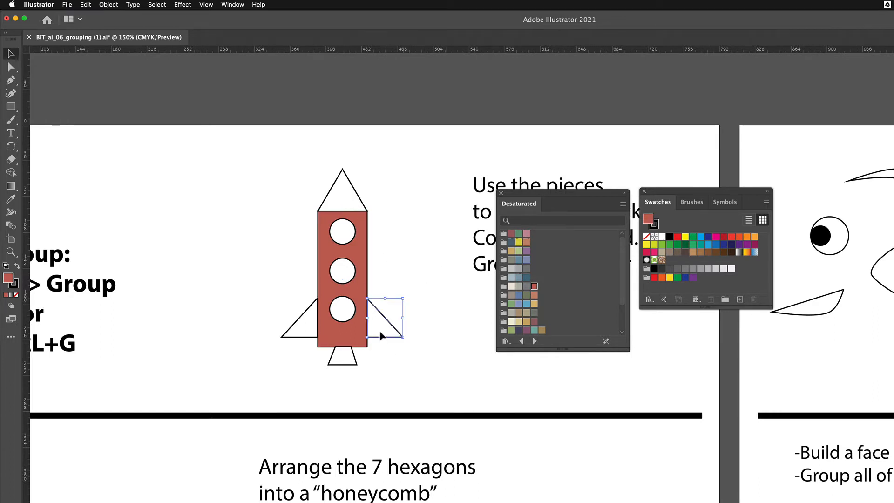
{"action": "left_click", "coordinate": [534, 321]}
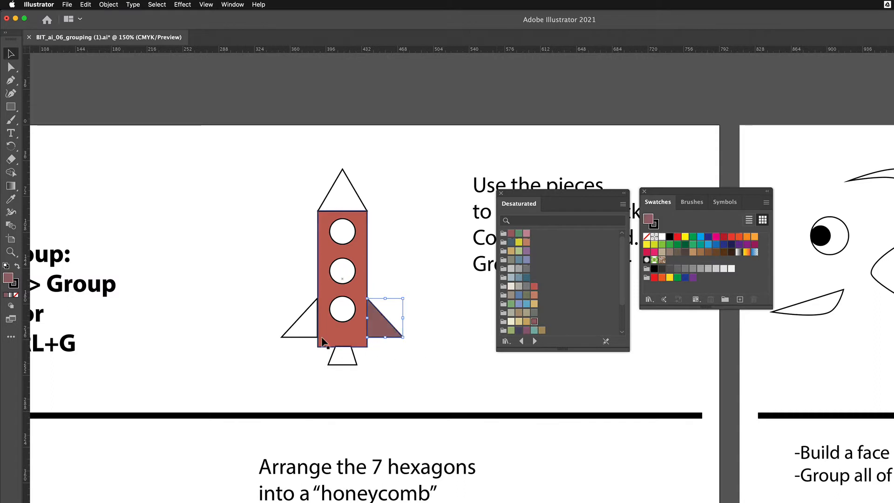
{"action": "left_click", "coordinate": [309, 333]}
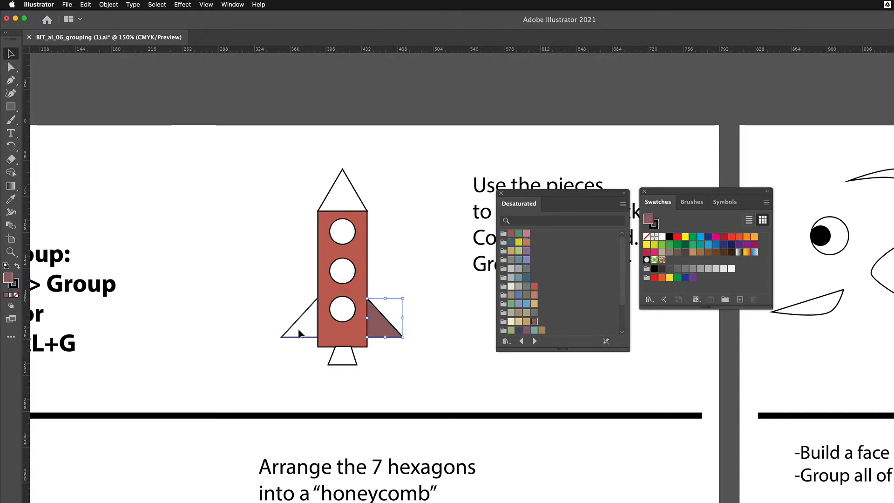
{"action": "left_click", "coordinate": [534, 321]}
Fill the rocket's nose triangle and its nozzle with the same golden tan swatch from the Desaturated library.
{"action": "left_click", "coordinate": [347, 206]}
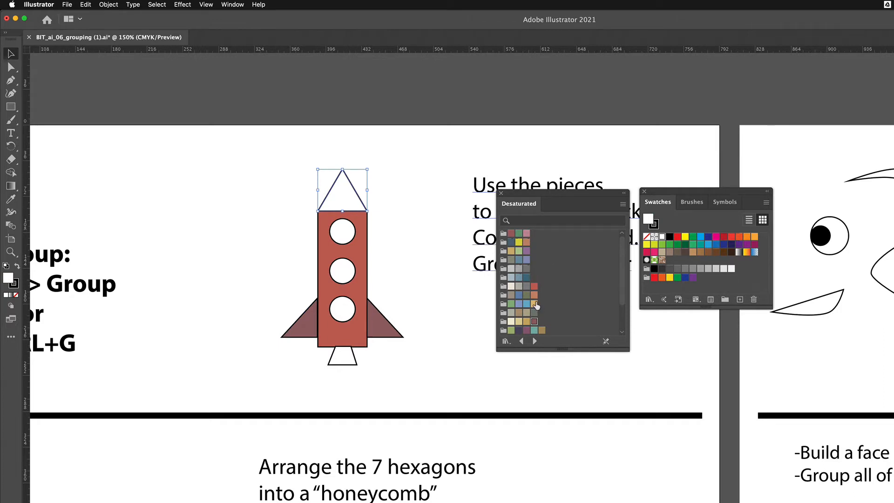
{"action": "scroll", "coordinate": [538, 306], "scroll_direction": "down", "scroll_amount": 2}
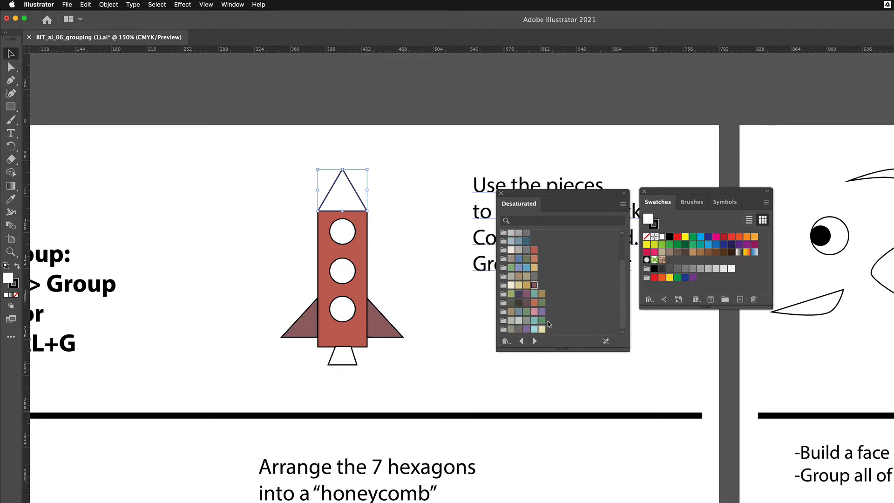
{"action": "left_click", "coordinate": [534, 268]}
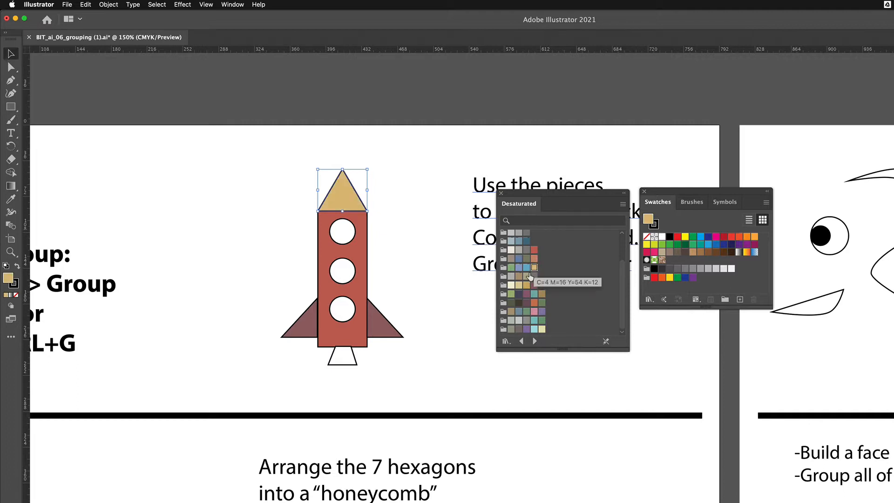
{"action": "left_click", "coordinate": [351, 359]}
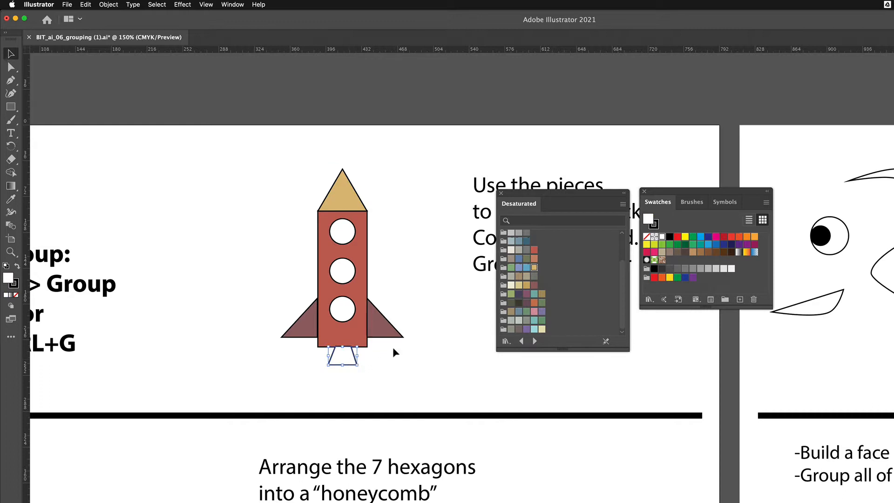
{"action": "left_click", "coordinate": [534, 268]}
Fill all three round windows of the rocket with the same light grey Desaturated swatch.
{"action": "left_click", "coordinate": [338, 238]}
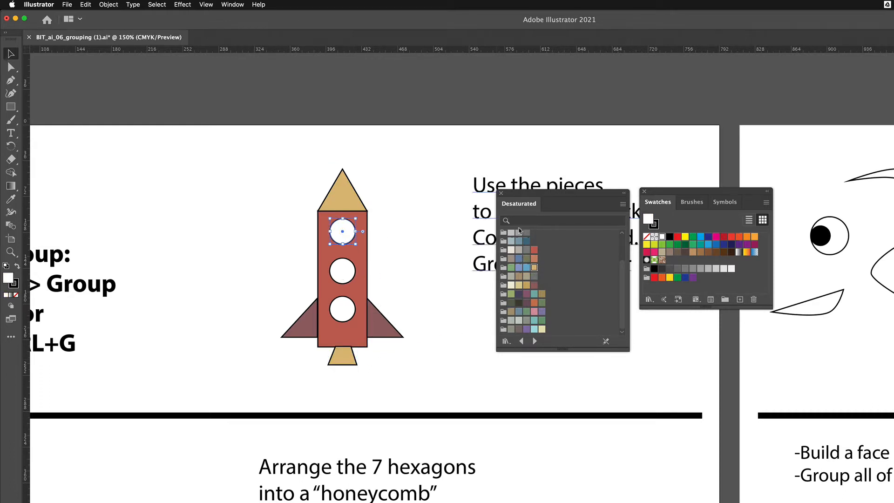
{"action": "left_click", "coordinate": [511, 232]}
{"action": "left_click", "coordinate": [342, 272]}
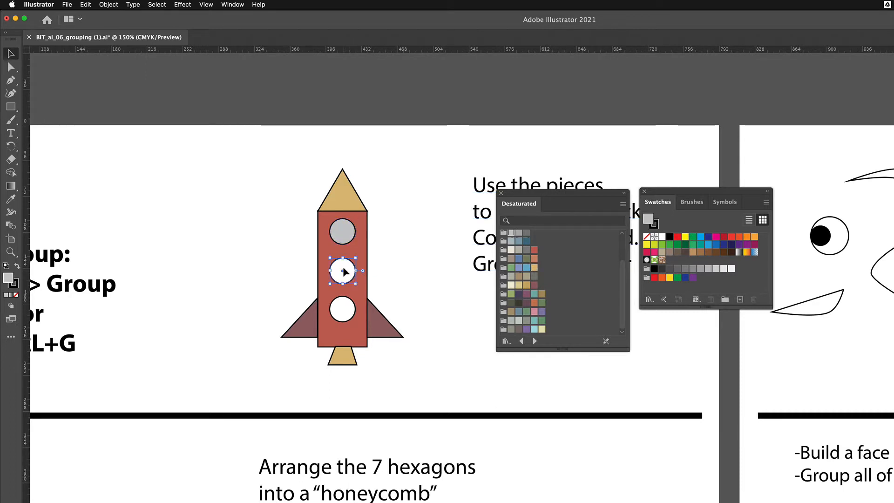
{"action": "left_click", "coordinate": [511, 233]}
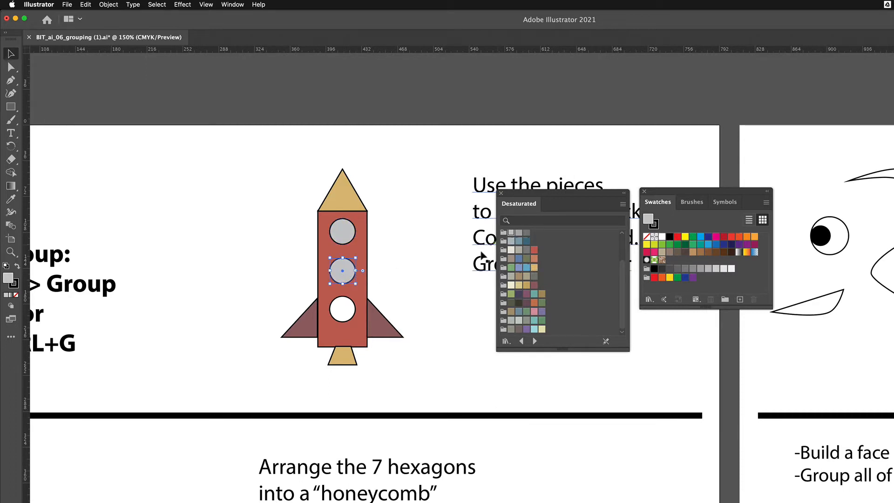
{"action": "left_click", "coordinate": [351, 311]}
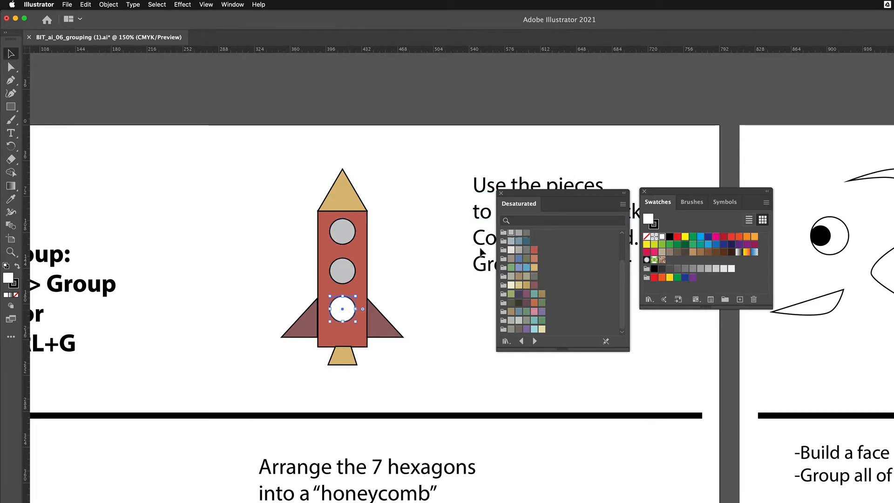
{"action": "left_click", "coordinate": [511, 233]}
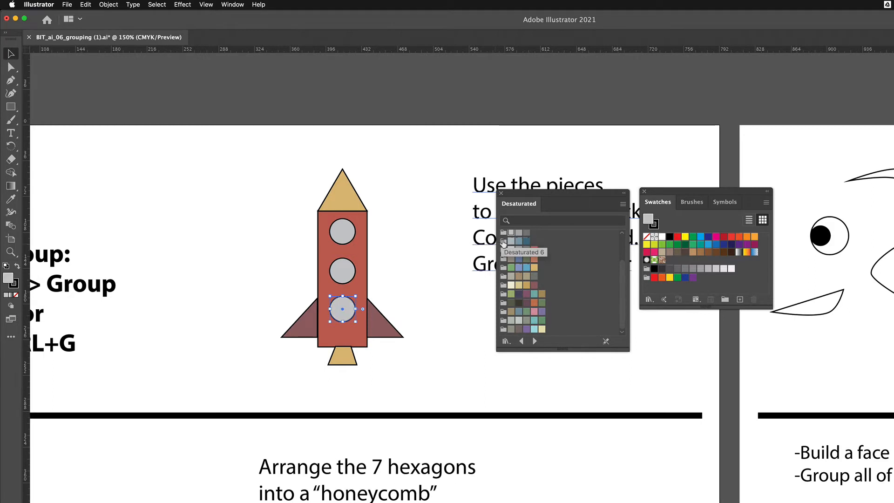
{"action": "left_click", "coordinate": [250, 285]}
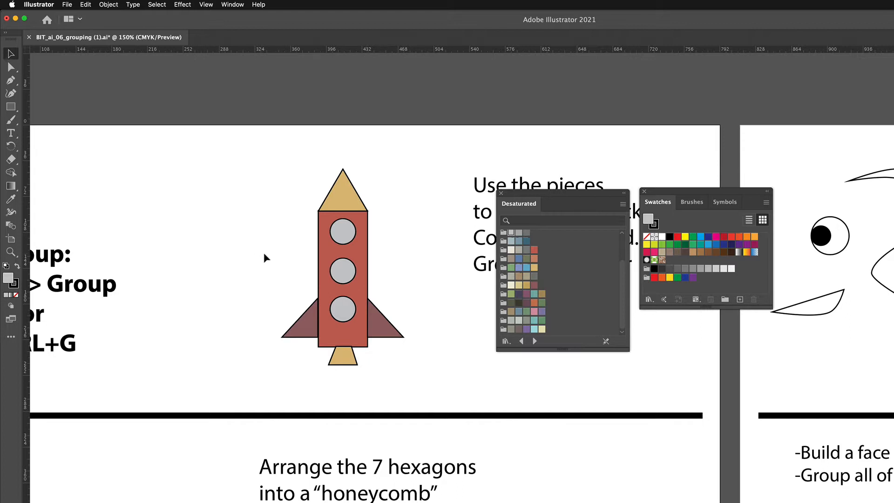
Move the Desaturated swatch library off the rocket to a spot beneath the Swatches panel.
{"action": "left_click_drag", "start_coordinate": [200, 269], "coordinate": [310, 269]}
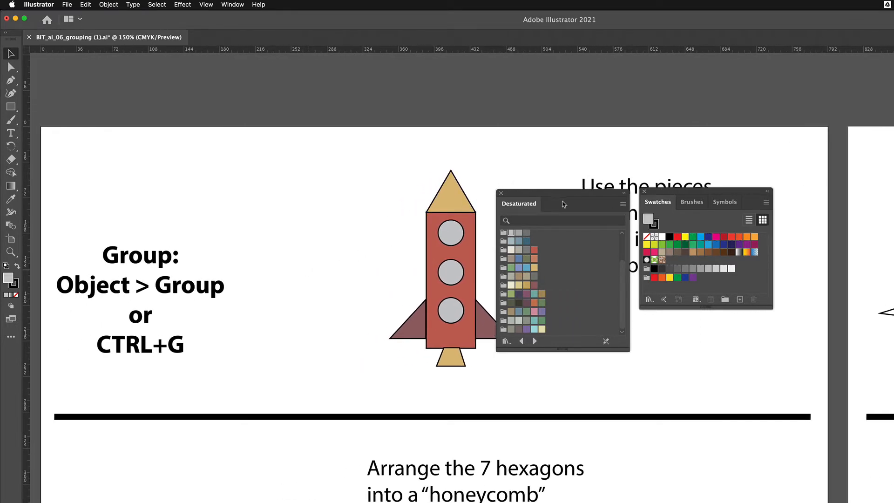
{"action": "left_click_drag", "start_coordinate": [569, 203], "coordinate": [672, 330]}
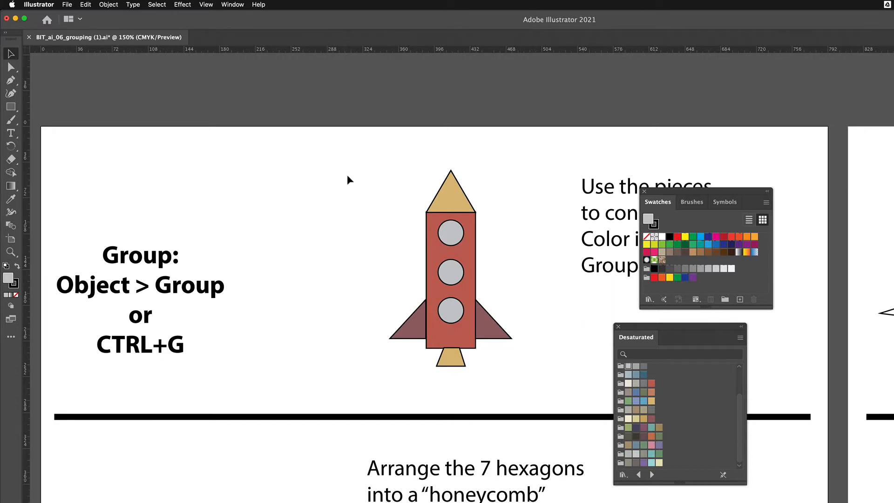
Select all the rocket pieces and examine the different ways the Group command is offered for them.
{"action": "left_click_drag", "start_coordinate": [344, 161], "coordinate": [539, 372]}
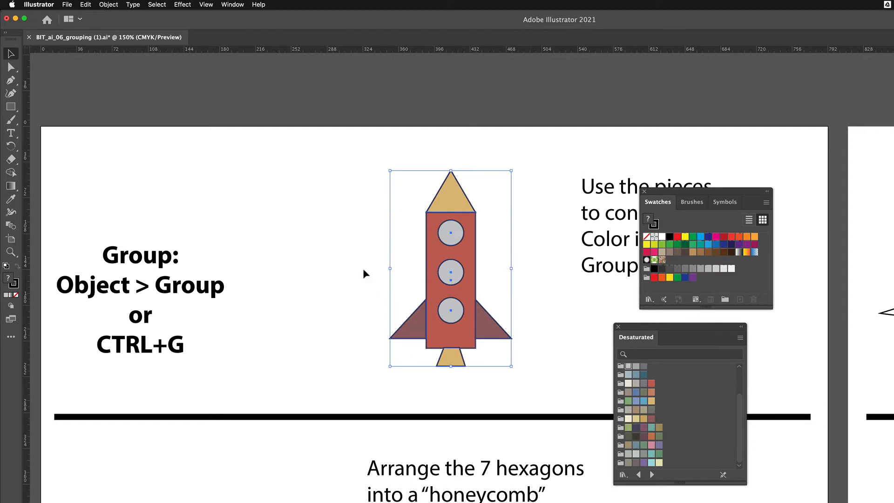
{"action": "left_click", "coordinate": [333, 253]}
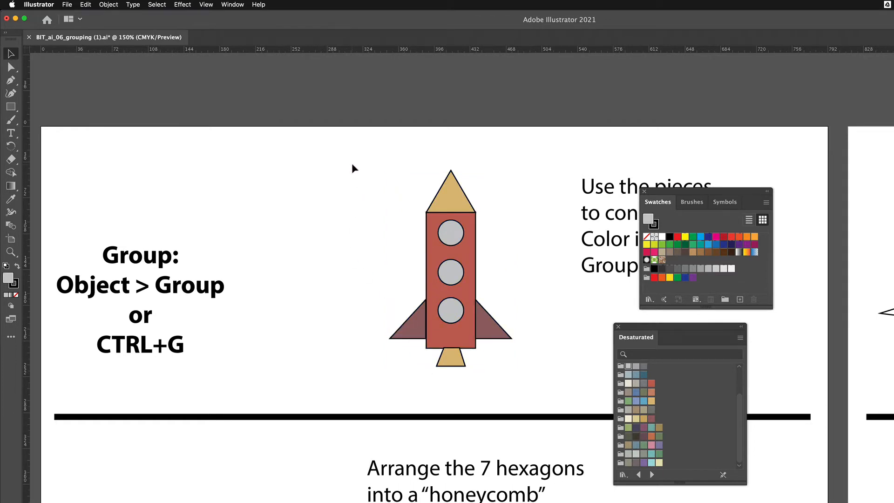
{"action": "left_click_drag", "start_coordinate": [387, 209], "coordinate": [532, 376]}
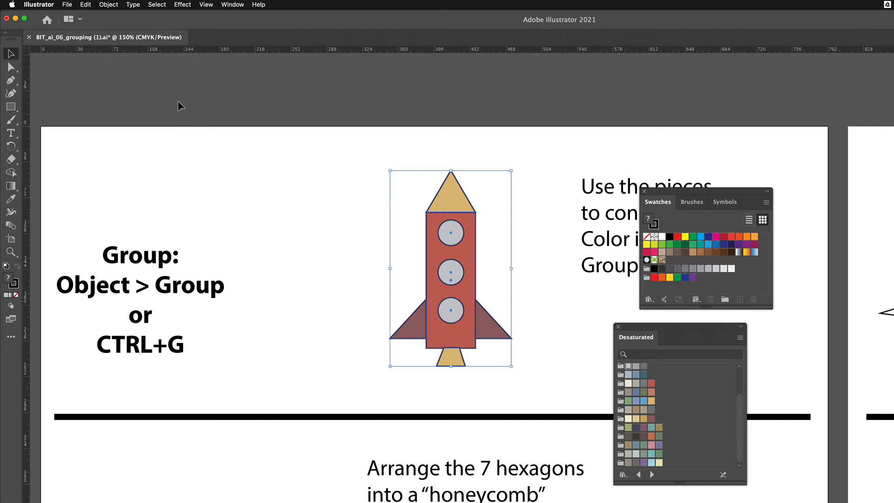
{"action": "left_click", "coordinate": [111, 5]}
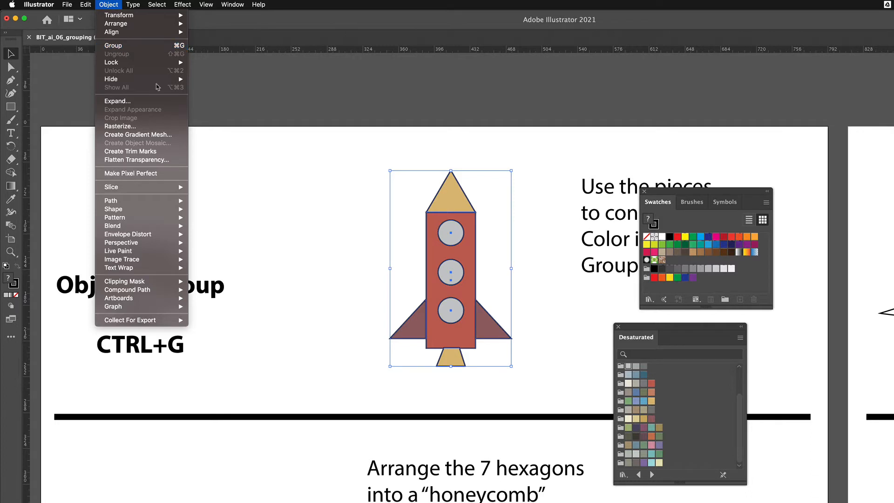
{"action": "left_click", "coordinate": [247, 253]}
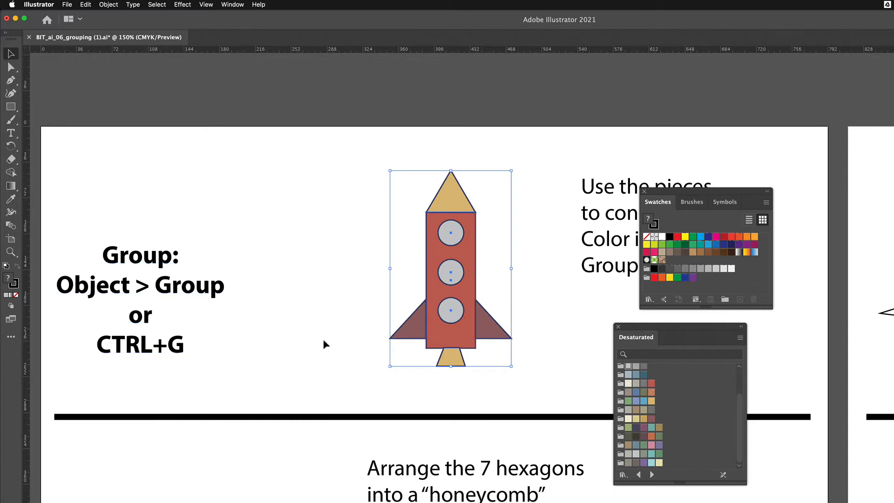
{"action": "key", "text": "super+g"}
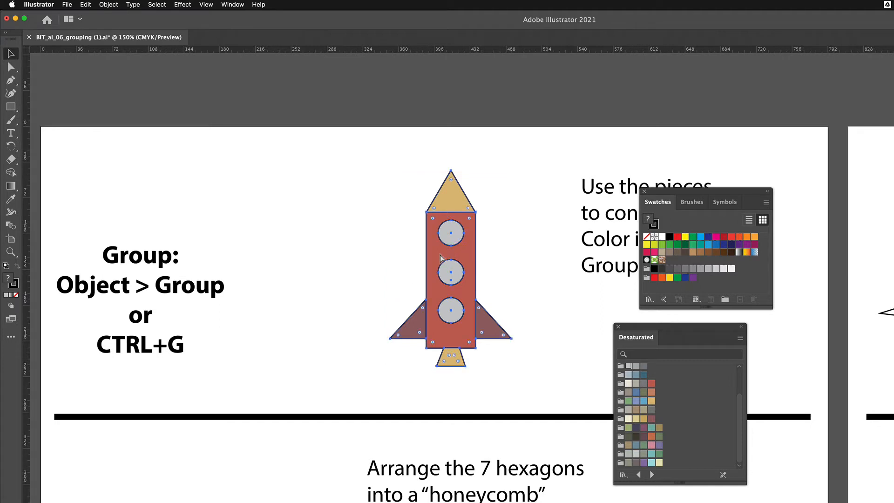
{"action": "left_click_drag", "start_coordinate": [361, 166], "coordinate": [524, 363]}
{"action": "right_click", "coordinate": [438, 257]}
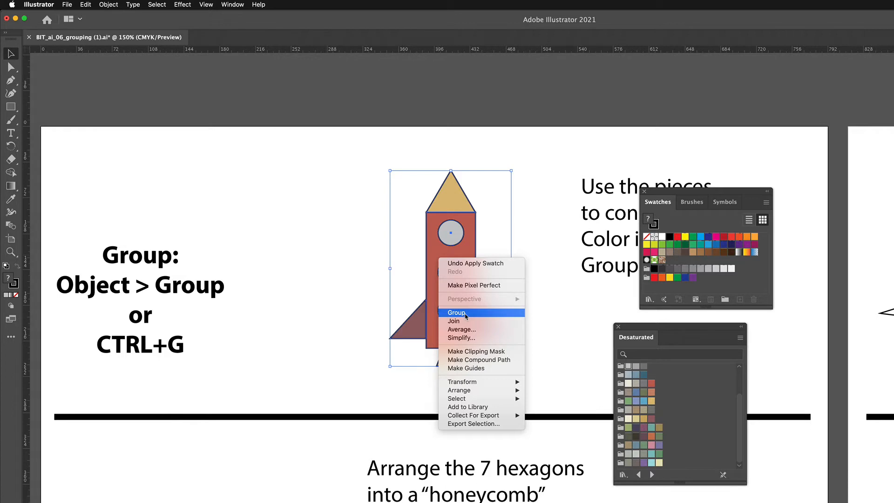
{"action": "left_click", "coordinate": [354, 290]}
{"action": "left_click", "coordinate": [354, 289]}
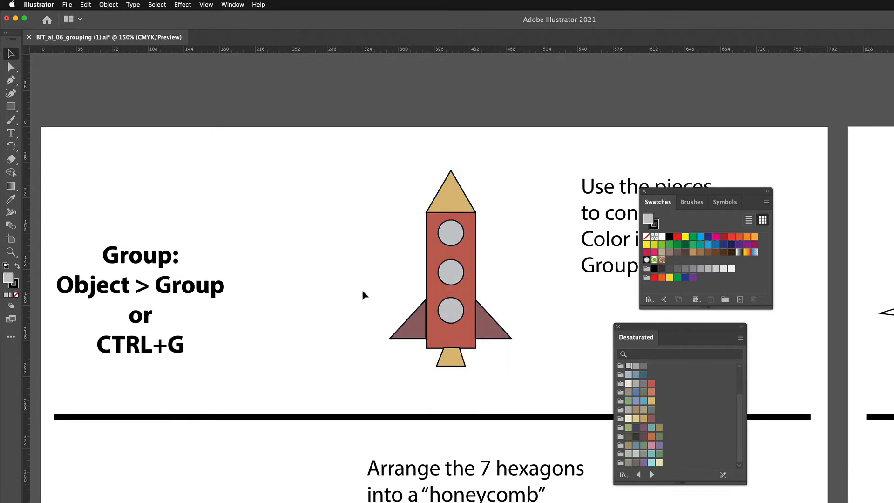
Move the Swatches panel and the Desaturated library away from the rocket's instruction text.
{"action": "left_click_drag", "start_coordinate": [677, 196], "coordinate": [803, 147]}
{"action": "left_click_drag", "start_coordinate": [689, 330], "coordinate": [763, 355]}
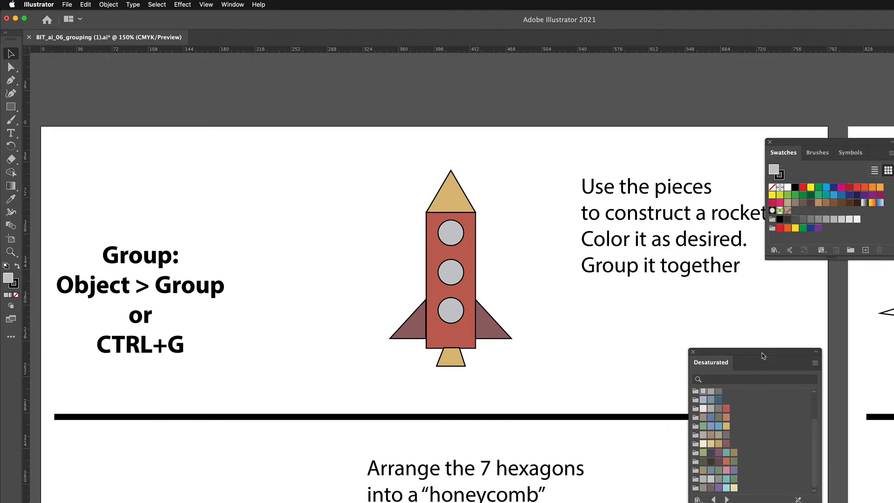
Group only the rocket pieces, leaving out the instruction text, and move the rocket as one object toward the Group heading.
{"action": "left_click_drag", "start_coordinate": [374, 152], "coordinate": [643, 375]}
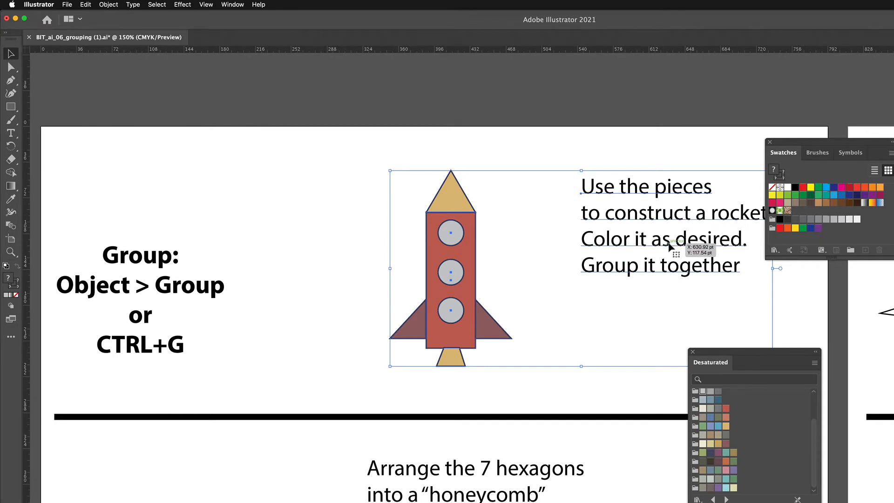
{"action": "left_click", "coordinate": [295, 239]}
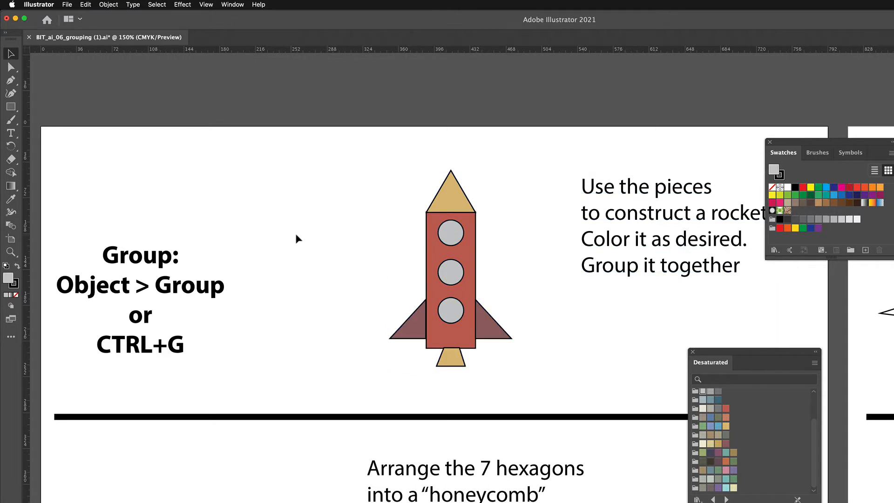
{"action": "left_click_drag", "start_coordinate": [348, 171], "coordinate": [518, 368]}
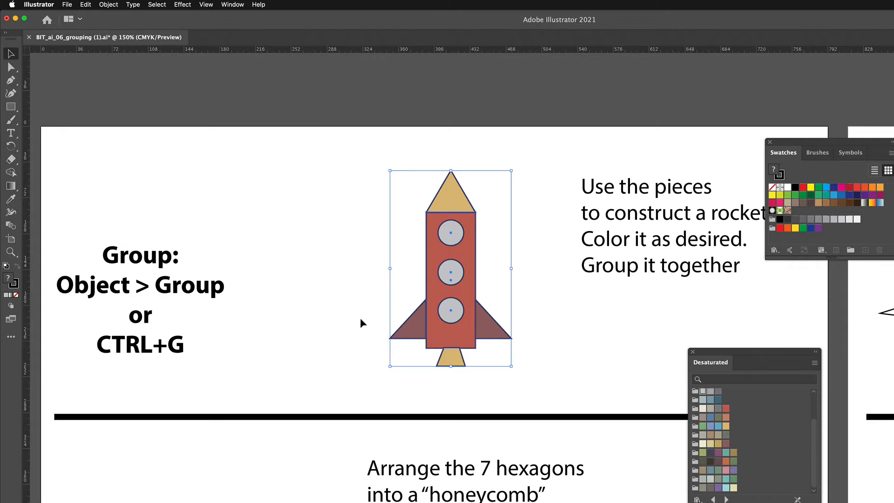
{"action": "key", "text": "a"}
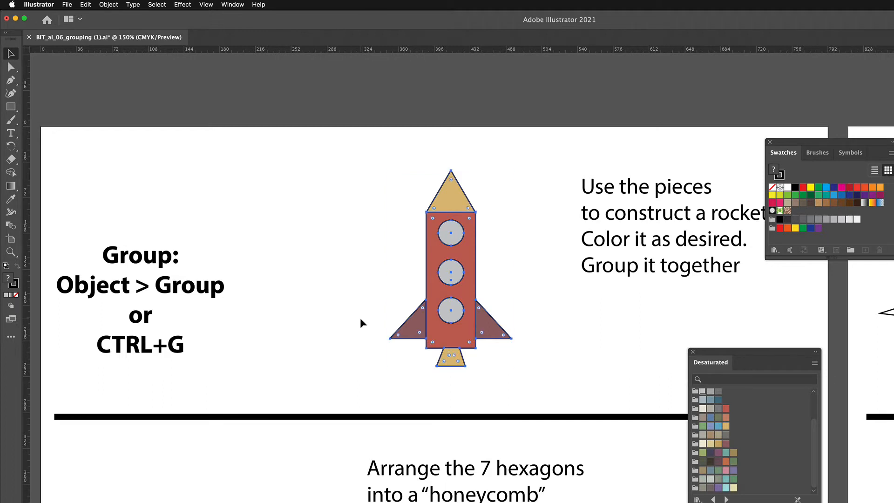
{"action": "key", "text": "v"}
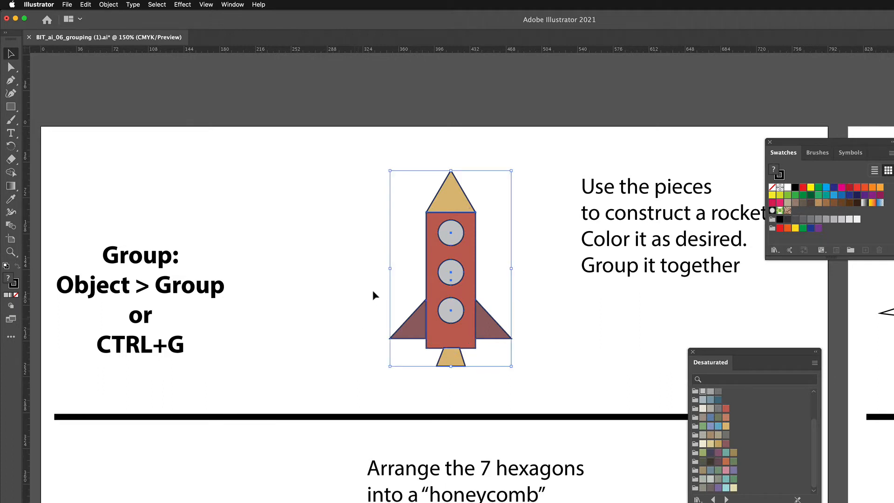
{"action": "left_click", "coordinate": [318, 293]}
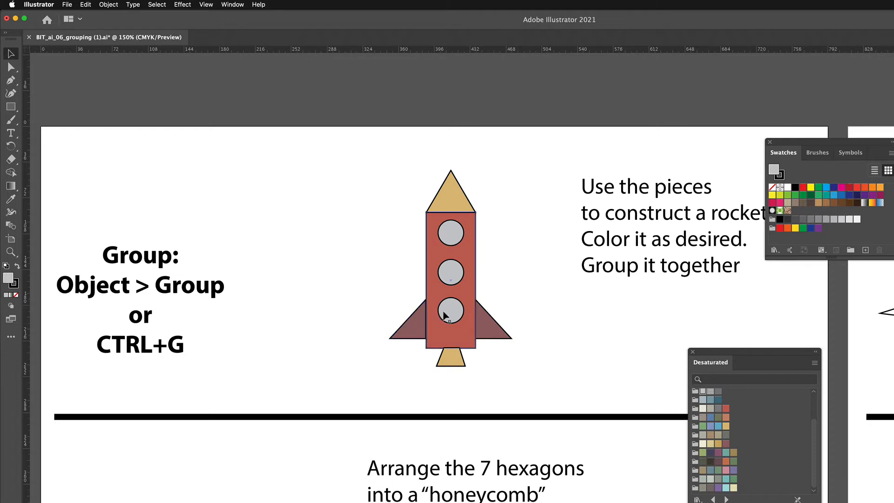
{"action": "left_click_drag", "start_coordinate": [453, 322], "coordinate": [385, 294]}
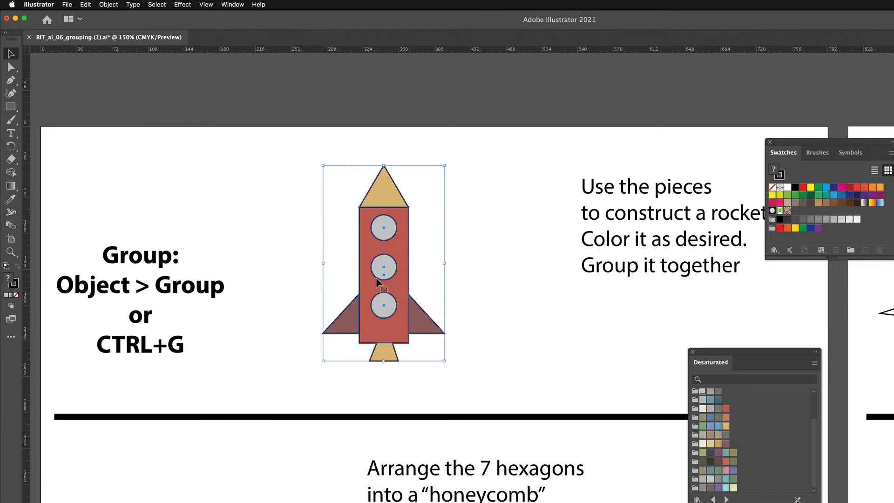
Ungroup the rocket, pull its nose cone away from the body as a test, and undo that move.
{"action": "left_click", "coordinate": [382, 279]}
{"action": "right_click", "coordinate": [370, 278]}
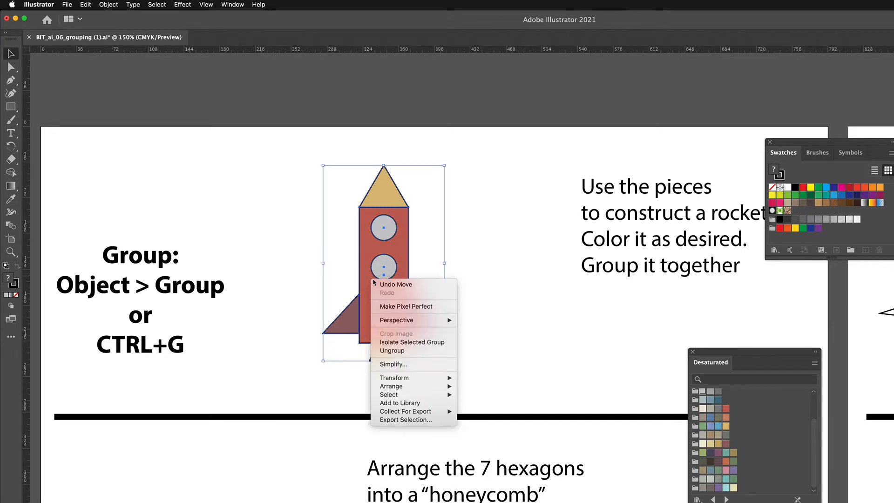
{"action": "left_click", "coordinate": [409, 350]}
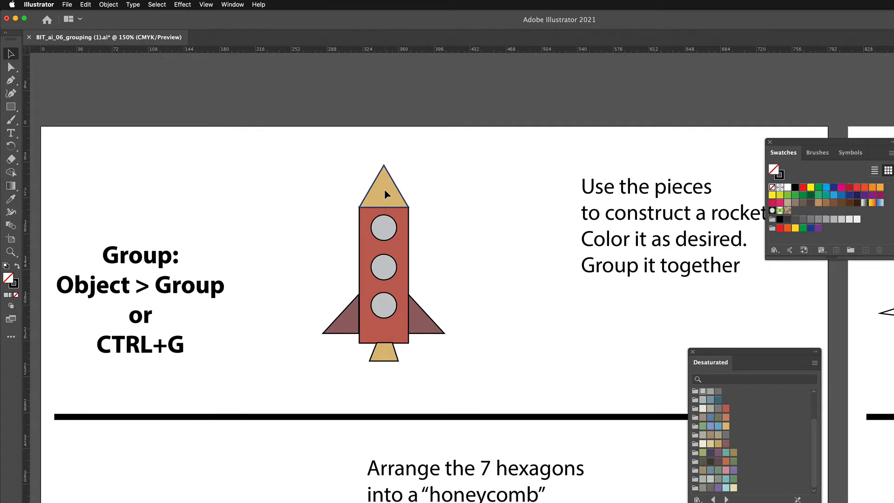
{"action": "left_click_drag", "start_coordinate": [384, 189], "coordinate": [505, 181]}
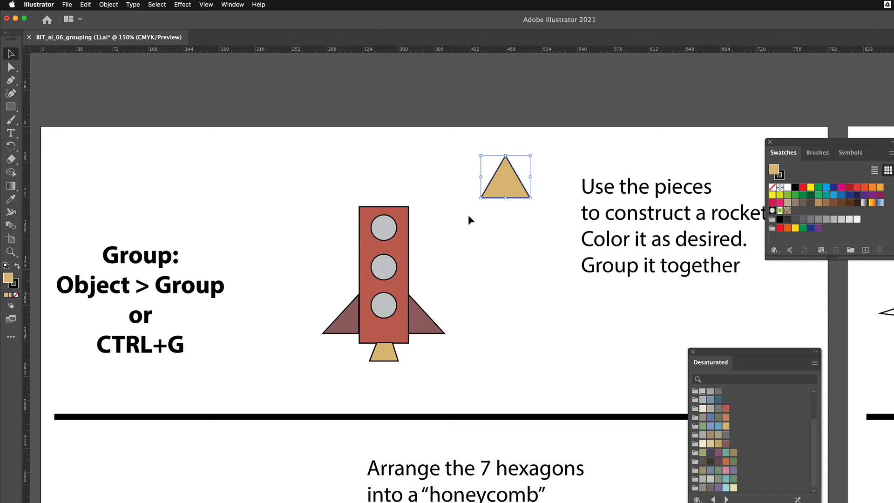
{"action": "key", "text": "super+z"}
{"action": "key", "text": "super+z"}
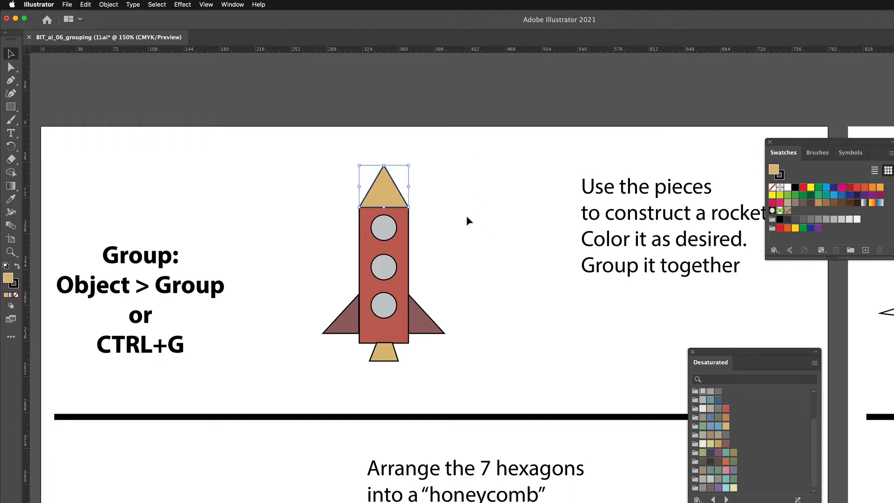
Group all the rocket pieces again and reposition the whole rocket between the Group heading and the rocket instructions.
{"action": "left_click", "coordinate": [461, 260]}
{"action": "left_click_drag", "start_coordinate": [325, 171], "coordinate": [473, 384]}
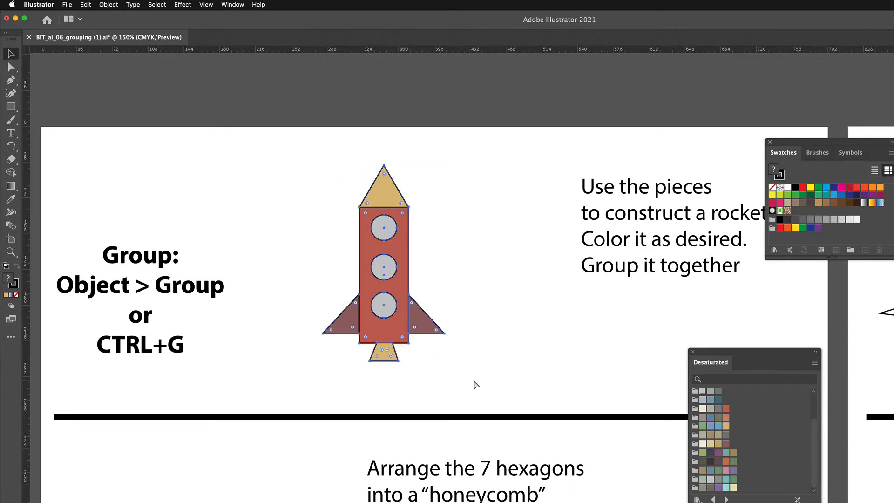
{"action": "left_click", "coordinate": [477, 265]}
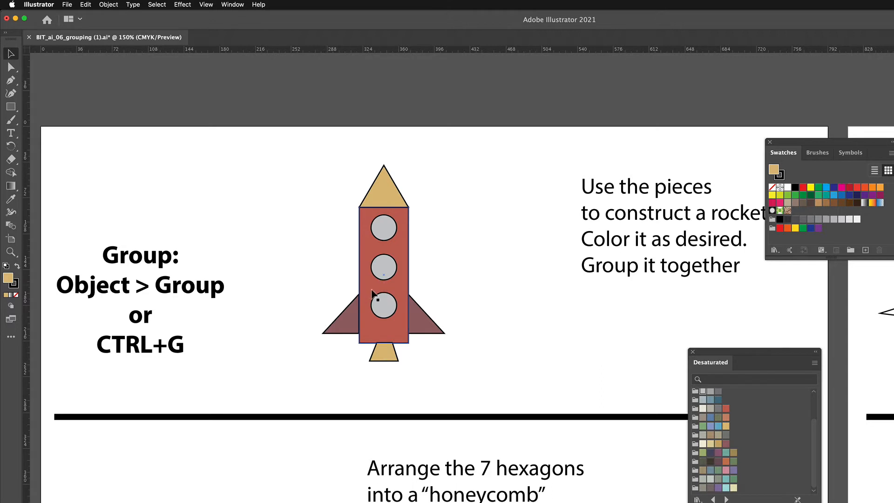
{"action": "left_click_drag", "start_coordinate": [375, 294], "coordinate": [416, 271]}
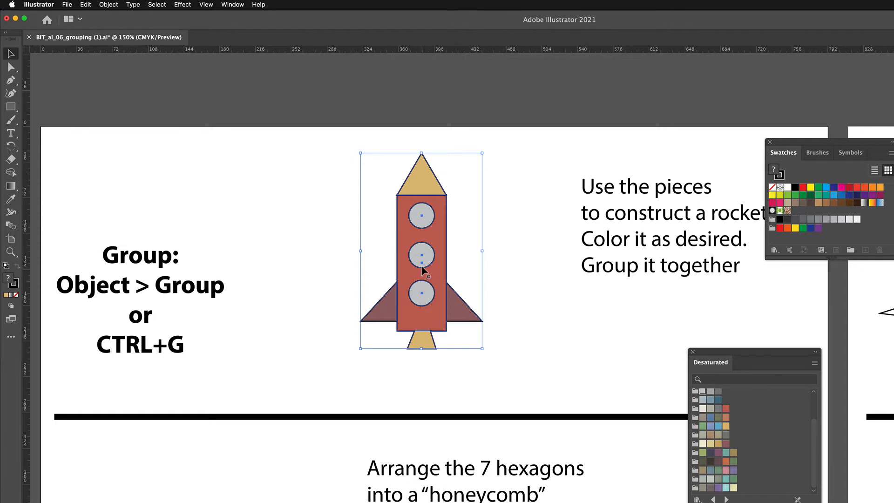
{"action": "right_click", "coordinate": [421, 268]}
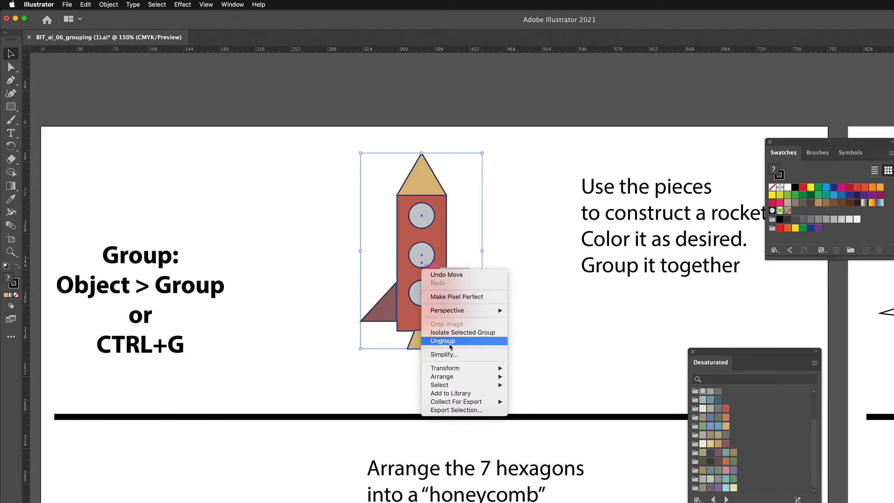
{"action": "left_click", "coordinate": [296, 232]}
{"action": "left_click_drag", "start_coordinate": [418, 259], "coordinate": [391, 263]}
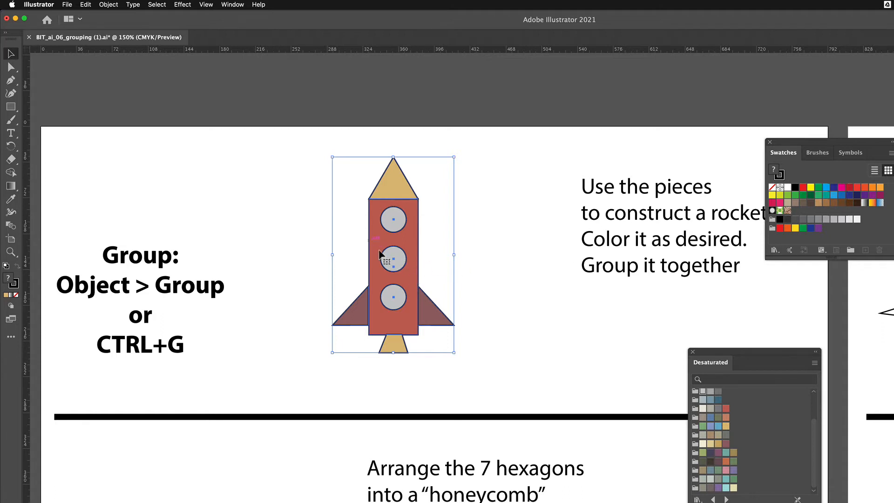
{"action": "left_click", "coordinate": [429, 260]}
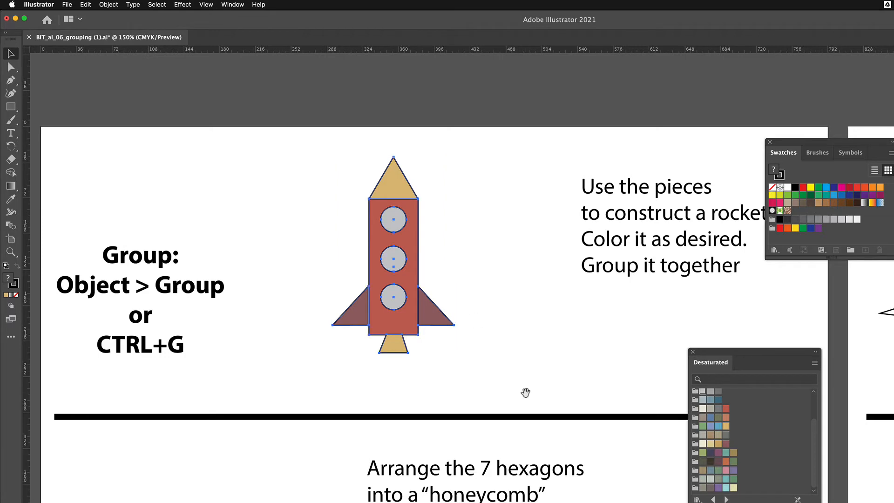
Move both swatch panels clear of the hexagons and raise the honeycomb instructions onto the black divider line.
{"action": "left_click_drag", "start_coordinate": [525, 393], "coordinate": [510, 151]}
{"action": "left_click_drag", "start_coordinate": [531, 301], "coordinate": [557, 300]}
{"action": "left_click_drag", "start_coordinate": [699, 362], "coordinate": [839, 404]}
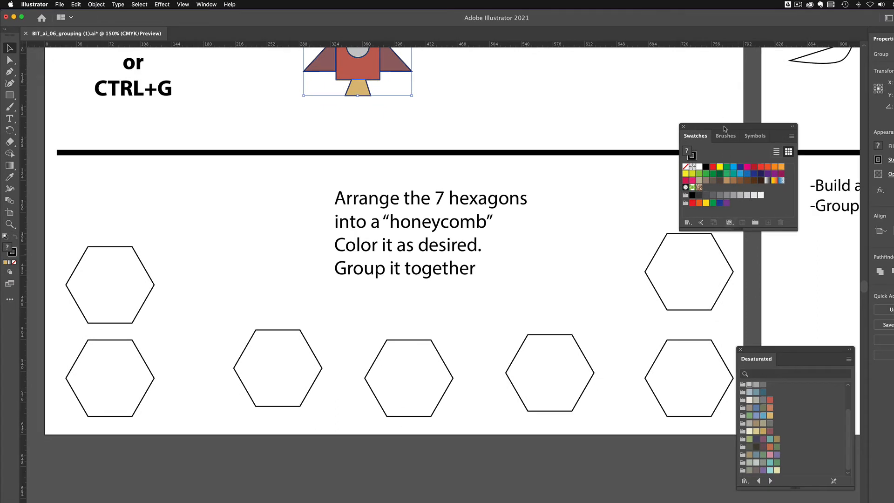
{"action": "left_click_drag", "start_coordinate": [724, 128], "coordinate": [653, 80]}
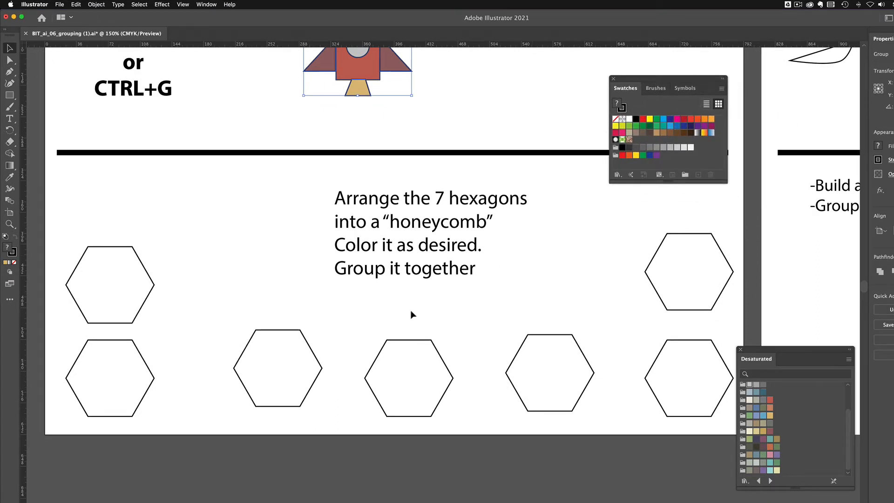
{"action": "left_click_drag", "start_coordinate": [401, 269], "coordinate": [483, 165]}
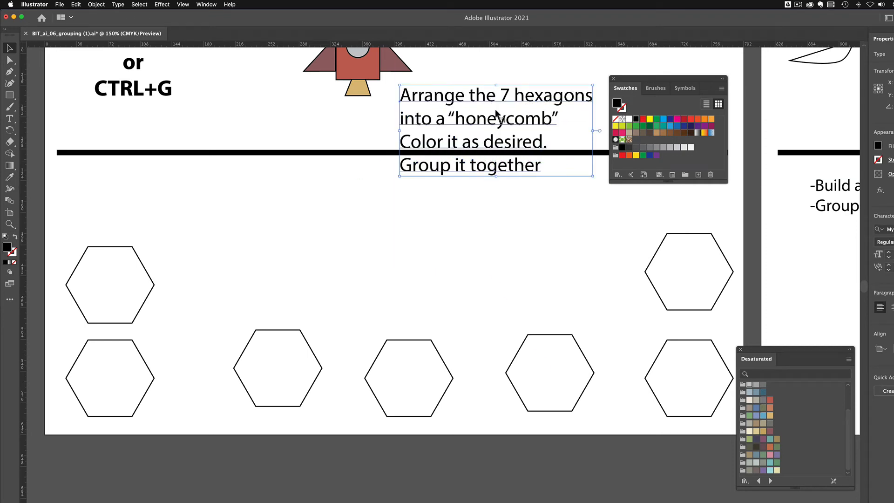
{"action": "left_click_drag", "start_coordinate": [501, 119], "coordinate": [509, 114]}
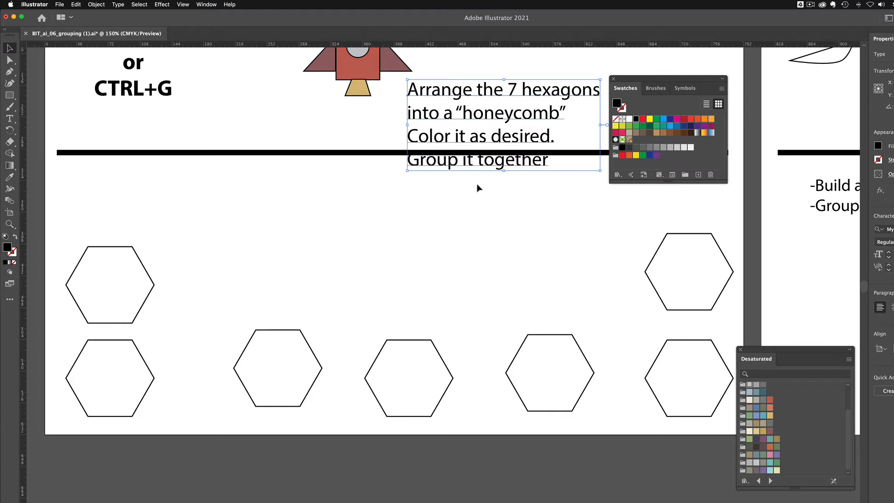
Arrange the seven hexagons edge to edge into a honeycomb, with one in the centre and six around it.
{"action": "left_click_drag", "start_coordinate": [408, 410], "coordinate": [392, 320]}
{"action": "left_click_drag", "start_coordinate": [525, 369], "coordinate": [382, 228]}
{"action": "left_click_drag", "start_coordinate": [677, 297], "coordinate": [446, 273]}
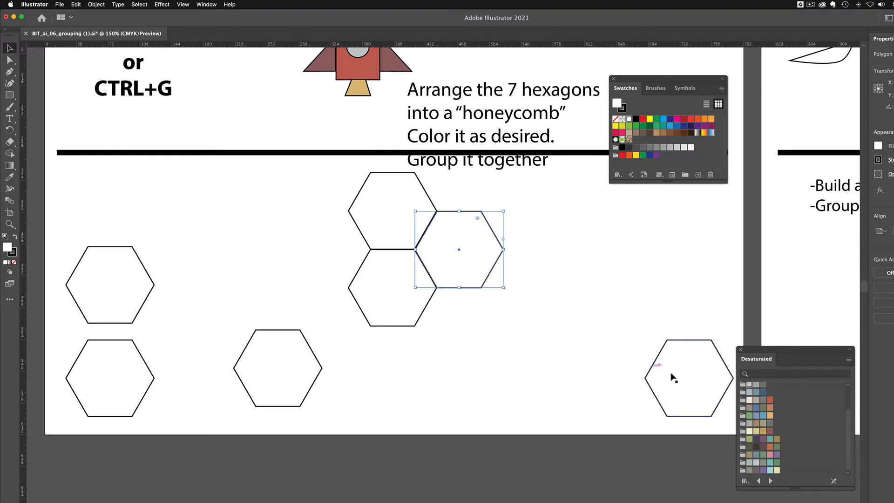
{"action": "left_click_drag", "start_coordinate": [671, 374], "coordinate": [445, 325]}
{"action": "left_click_drag", "start_coordinate": [310, 370], "coordinate": [417, 367]}
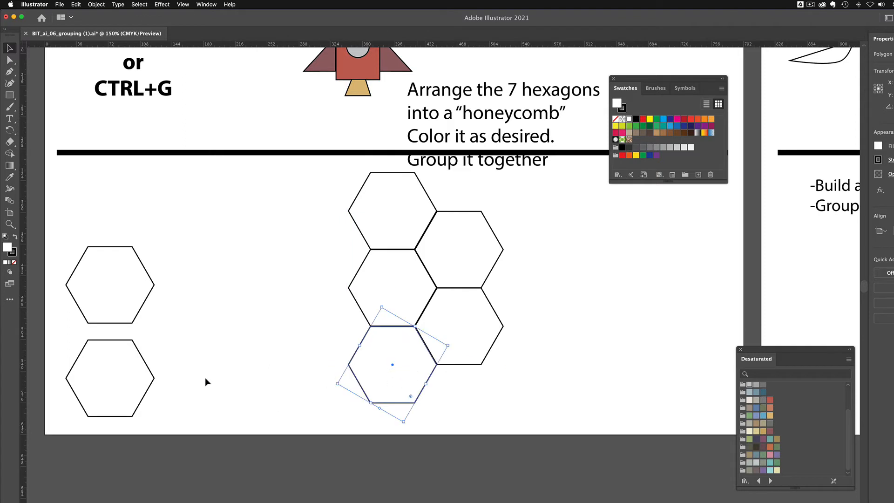
{"action": "left_click_drag", "start_coordinate": [145, 380], "coordinate": [349, 332]}
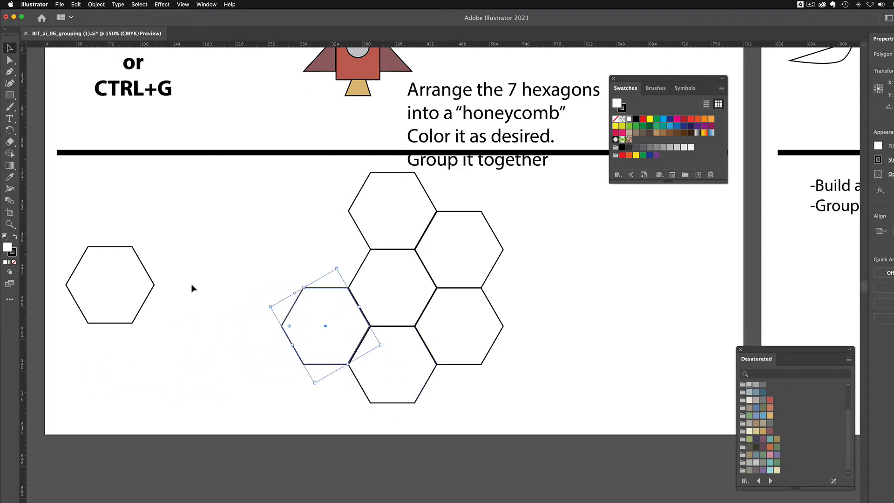
{"action": "left_click_drag", "start_coordinate": [118, 283], "coordinate": [333, 247]}
{"action": "left_click", "coordinate": [233, 268]}
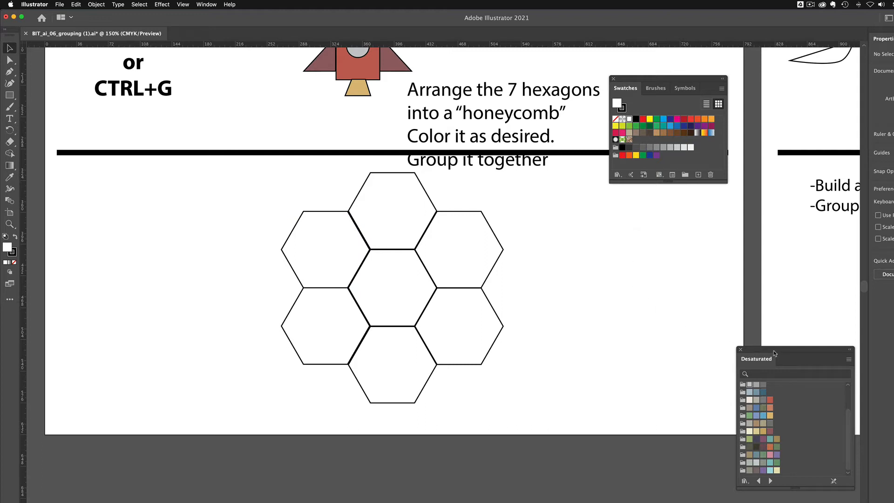
Replace the Desaturated swatch library with the Bright color library and place it beside the honeycomb.
{"action": "left_click_drag", "start_coordinate": [774, 354], "coordinate": [634, 235]}
{"action": "left_click", "coordinate": [602, 363]}
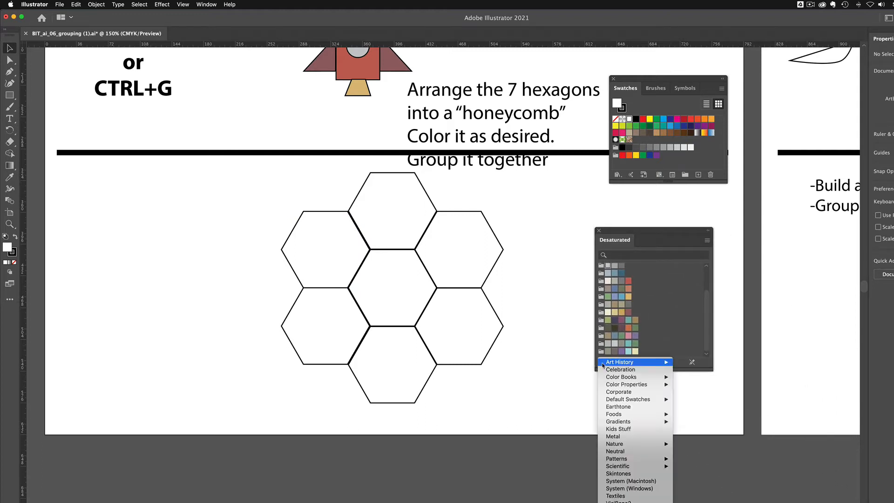
{"action": "mouse_move", "coordinate": [658, 386]}
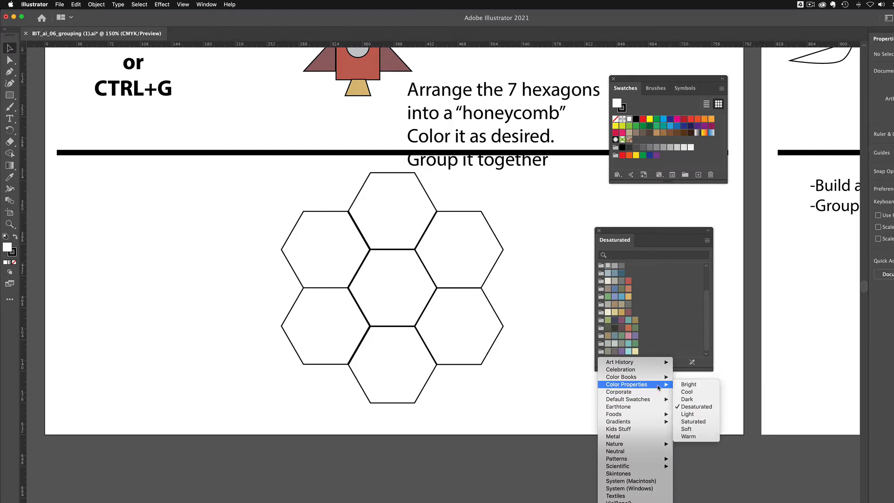
{"action": "left_click", "coordinate": [688, 384]}
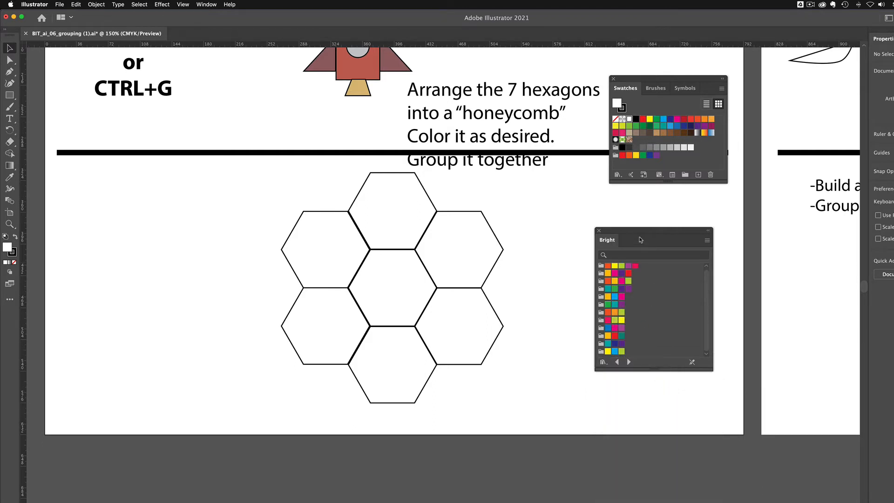
{"action": "left_click_drag", "start_coordinate": [636, 234], "coordinate": [566, 208]}
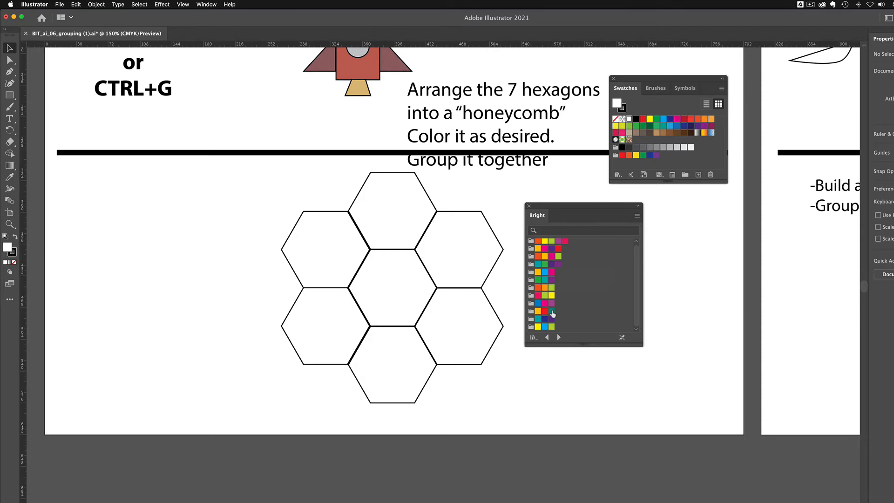
Fill the honeycomb's outer hexagons alternately with Bright orange and yellow, and the centre hexagon with red-orange.
{"action": "left_click_drag", "start_coordinate": [545, 291], "coordinate": [406, 219]}
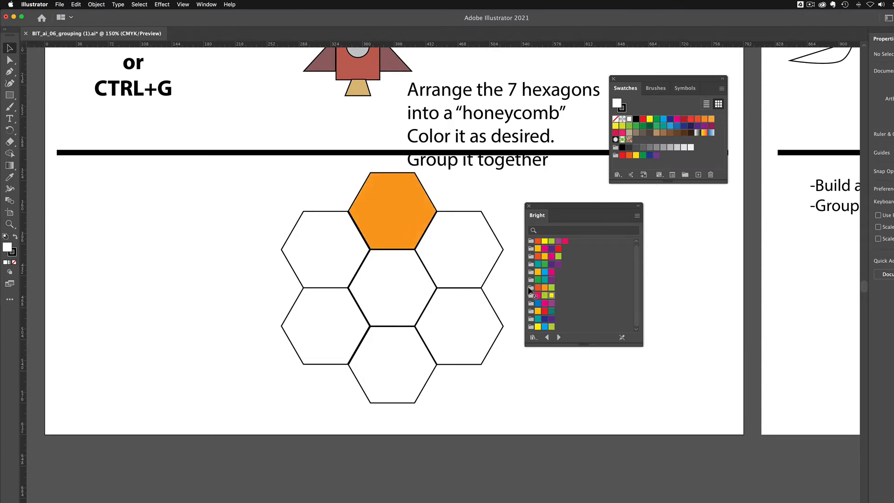
{"action": "left_click_drag", "start_coordinate": [551, 297], "coordinate": [481, 267]}
{"action": "left_click_drag", "start_coordinate": [545, 290], "coordinate": [469, 327]}
{"action": "left_click_drag", "start_coordinate": [552, 298], "coordinate": [404, 370]}
{"action": "left_click_drag", "start_coordinate": [545, 287], "coordinate": [344, 323]}
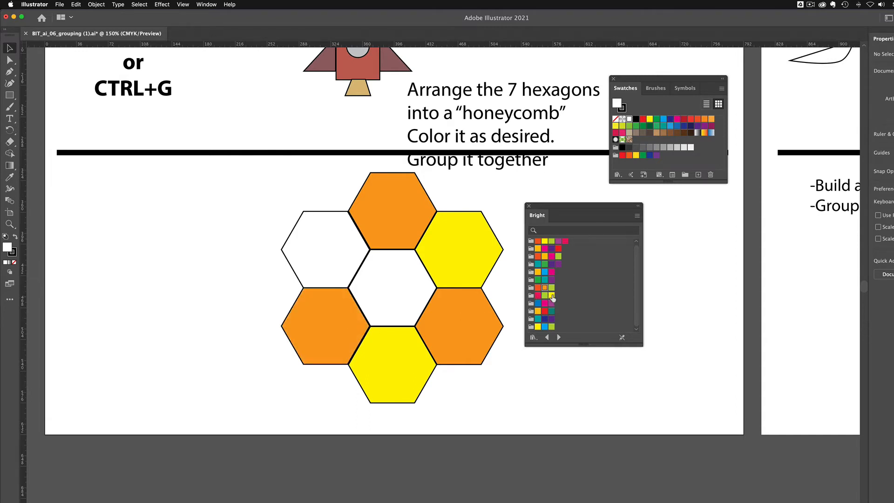
{"action": "left_click_drag", "start_coordinate": [552, 298], "coordinate": [339, 270]}
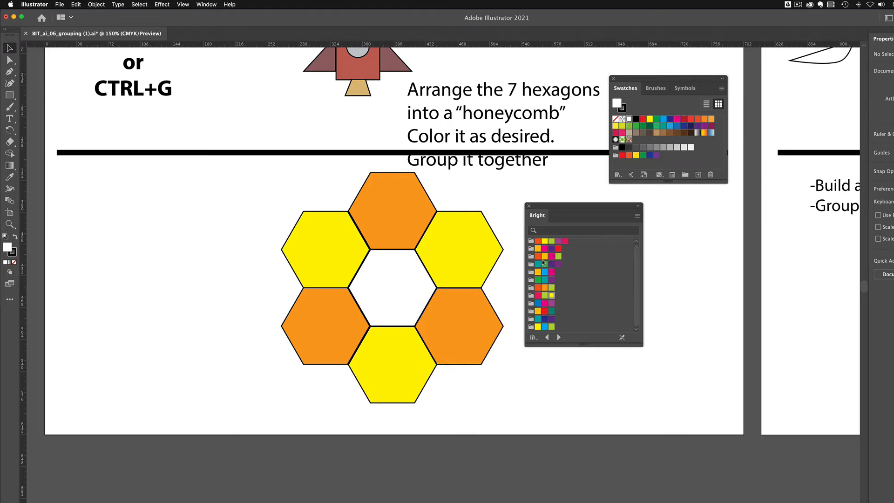
{"action": "left_click_drag", "start_coordinate": [538, 241], "coordinate": [396, 297]}
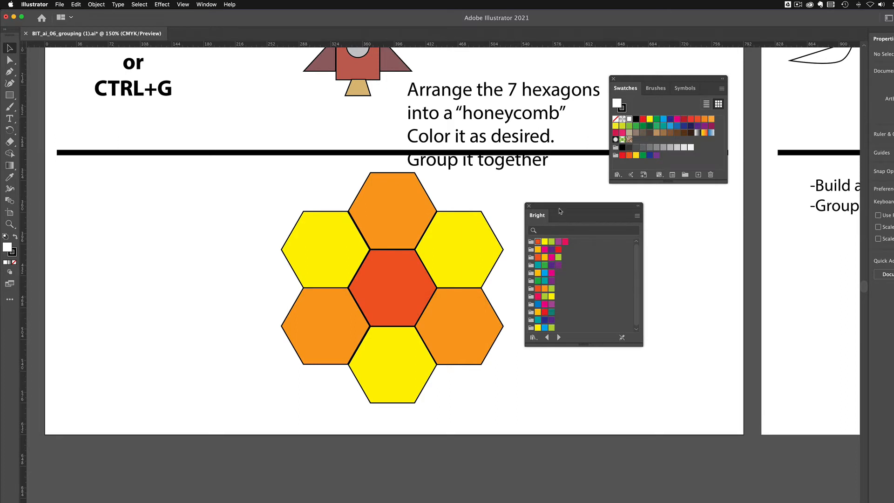
Group the seven coloured hexagons, clearing the Bright swatch library from beside them, and move the honeycomb toward the artboard's left edge.
{"action": "left_click_drag", "start_coordinate": [671, 223], "coordinate": [690, 235]}
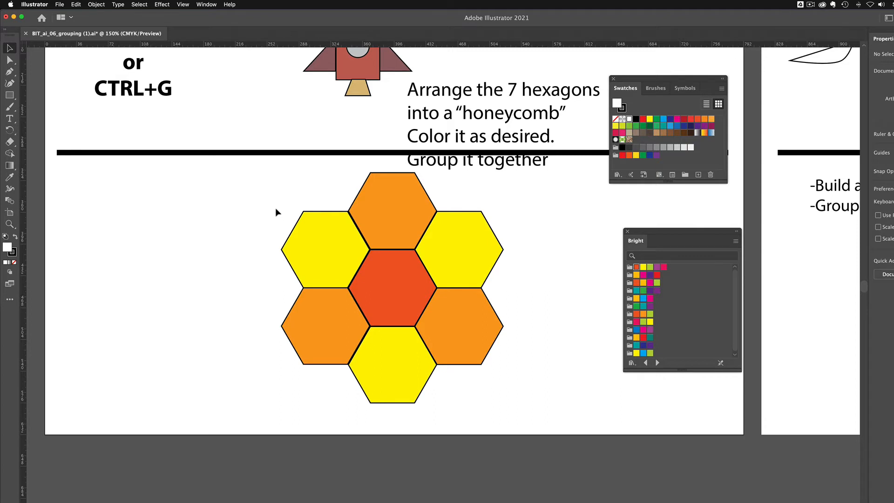
{"action": "left_click_drag", "start_coordinate": [276, 193], "coordinate": [518, 394]}
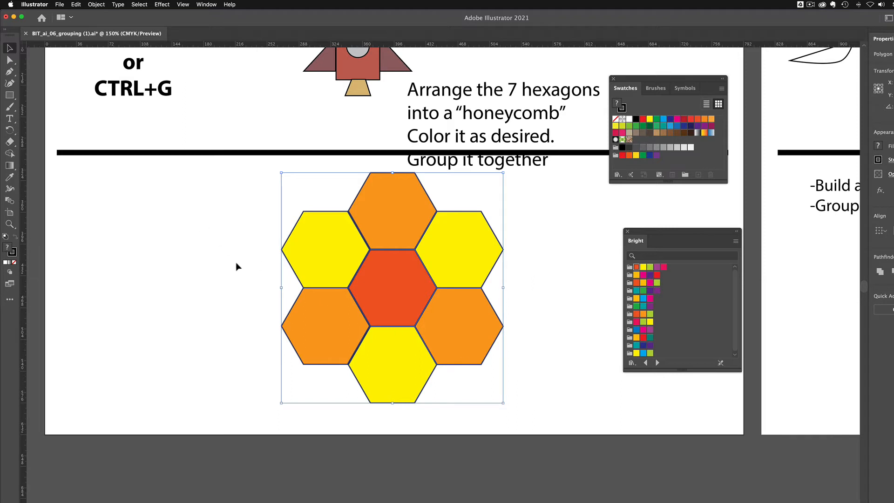
{"action": "right_click", "coordinate": [384, 295]}
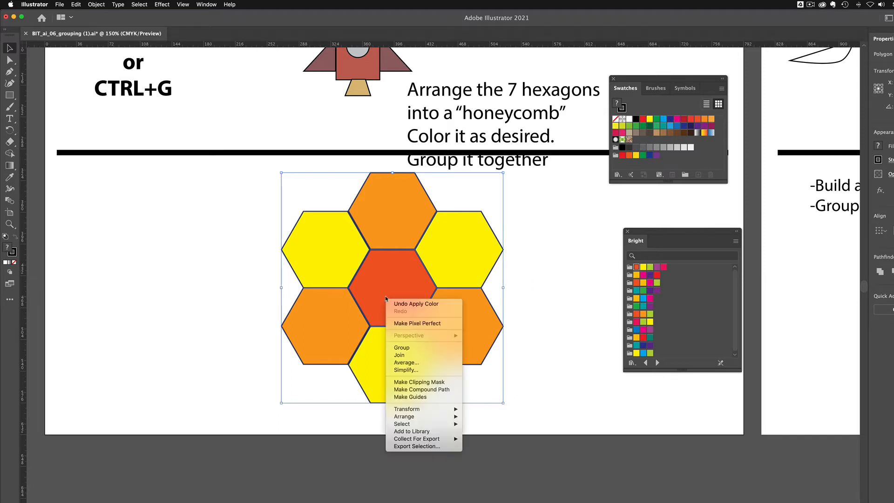
{"action": "left_click", "coordinate": [415, 351]}
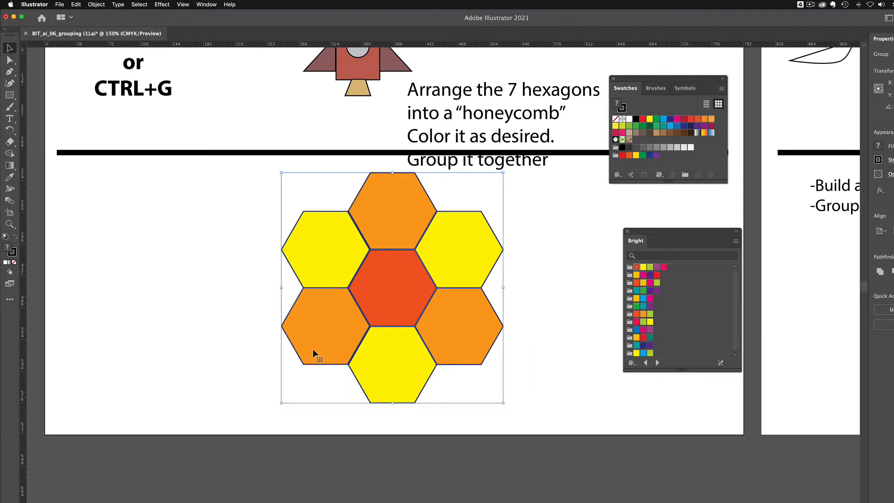
{"action": "left_click_drag", "start_coordinate": [394, 361], "coordinate": [242, 361]}
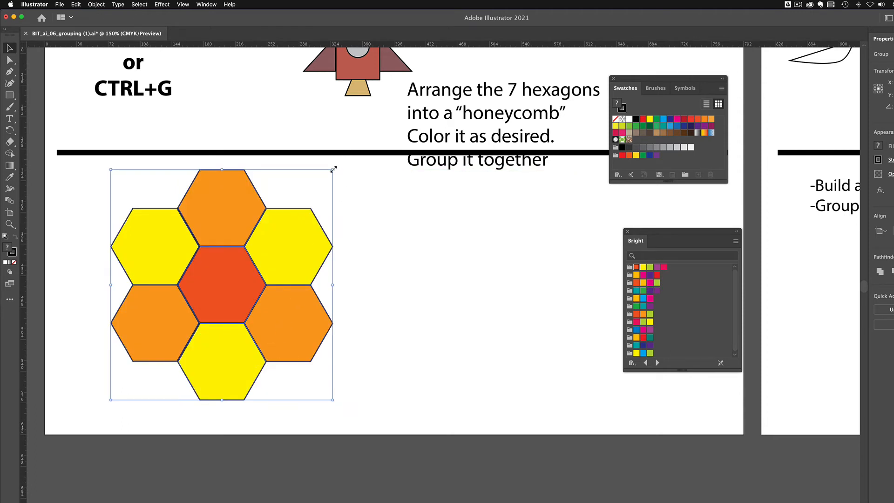
{"action": "left_click_drag", "start_coordinate": [333, 169], "coordinate": [280, 269]}
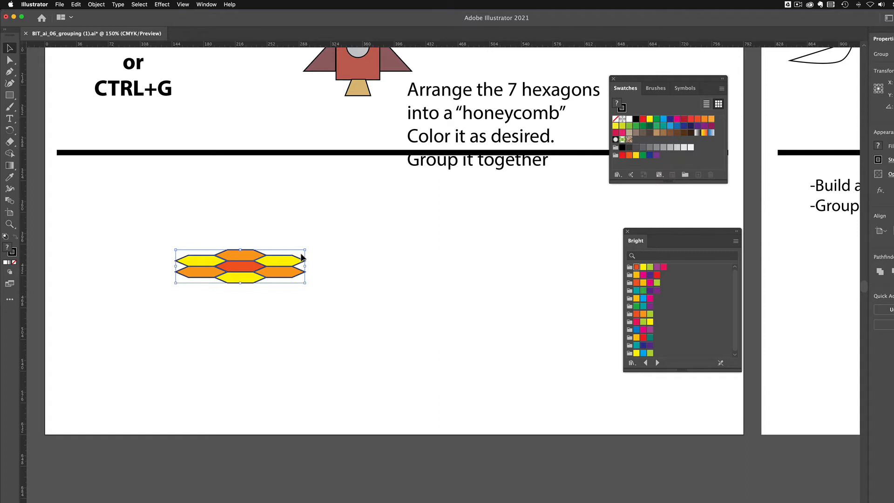
{"action": "key", "text": "super+z"}
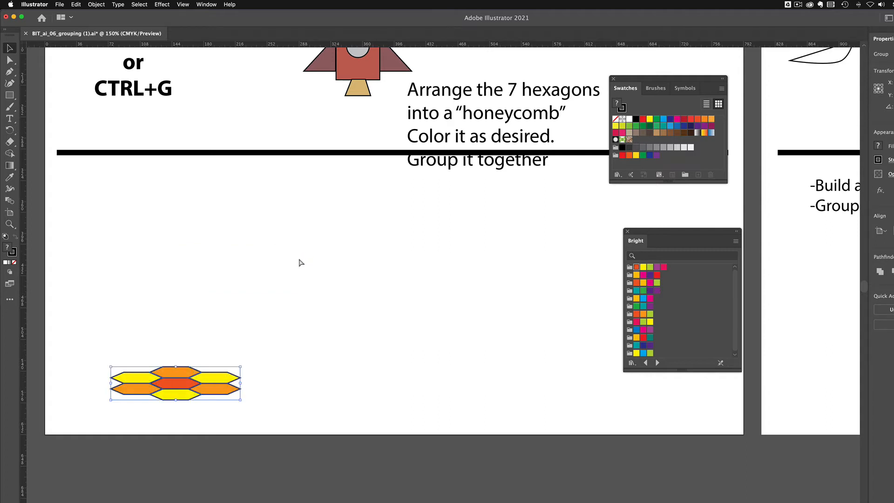
{"action": "key", "text": "super+z"}
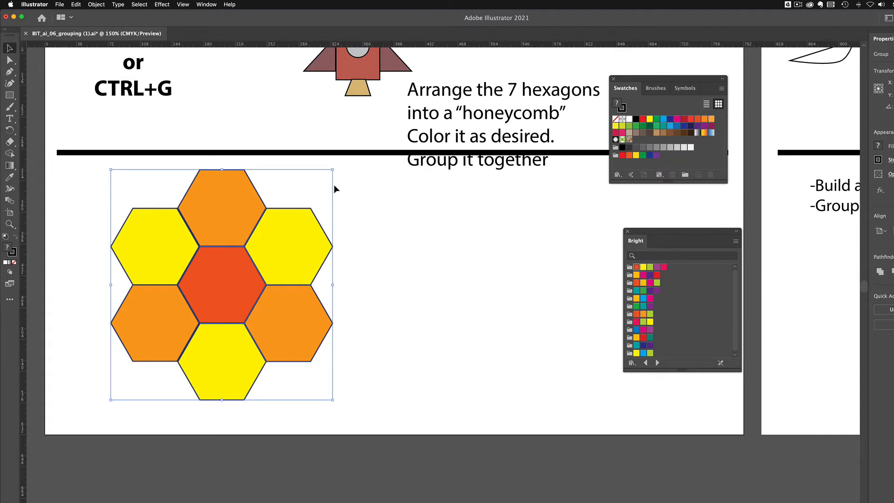
Scale the honeycomb group proportionally to about half size and surround it with six duplicates fitted edge to edge.
{"action": "left_click_drag", "start_coordinate": [332, 170], "coordinate": [215, 292]}
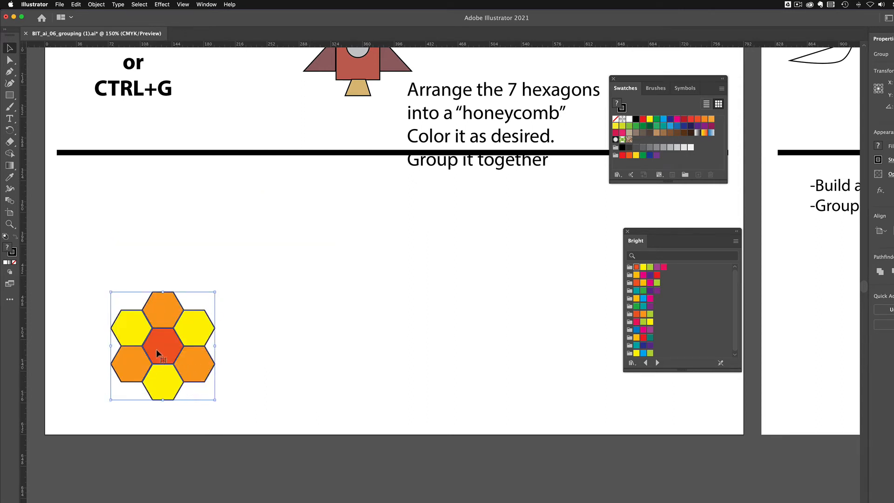
{"action": "left_click_drag", "start_coordinate": [157, 351], "coordinate": [403, 303]}
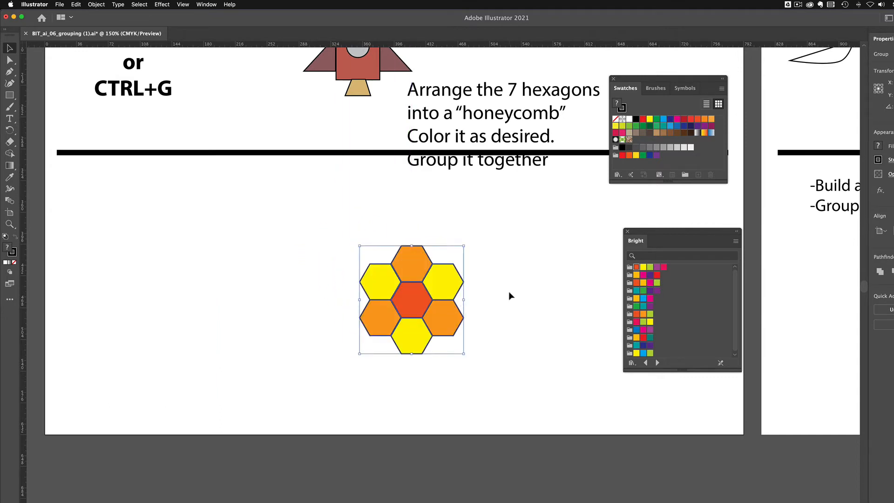
{"action": "left_click_drag", "start_coordinate": [408, 309], "coordinate": [385, 218]}
{"action": "left_click_drag", "start_coordinate": [558, 336], "coordinate": [484, 256]}
{"action": "left_click_drag", "start_coordinate": [259, 313], "coordinate": [324, 285]}
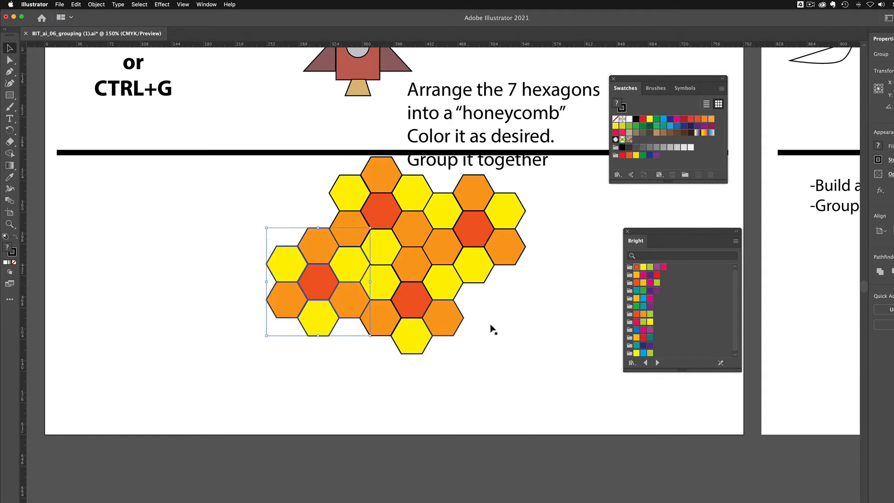
{"action": "left_click_drag", "start_coordinate": [438, 325], "coordinate": [523, 340]}
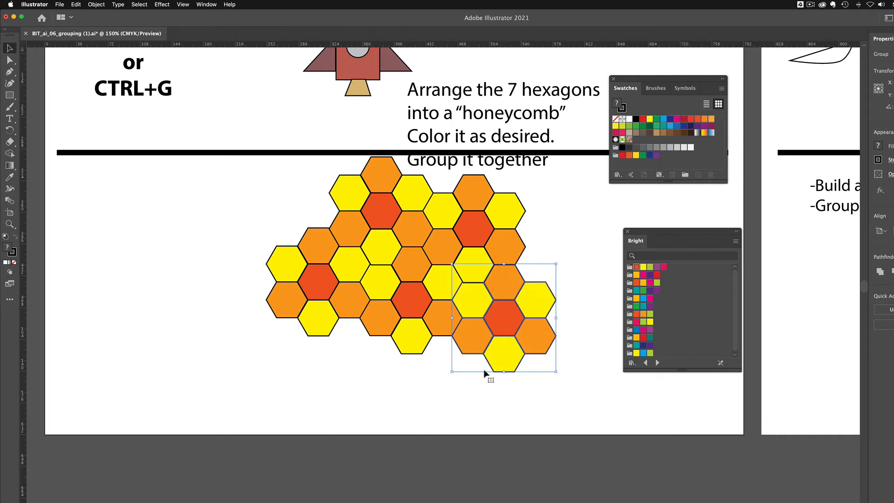
{"action": "left_click_drag", "start_coordinate": [289, 303], "coordinate": [452, 406]}
{"action": "left_click", "coordinate": [582, 401]}
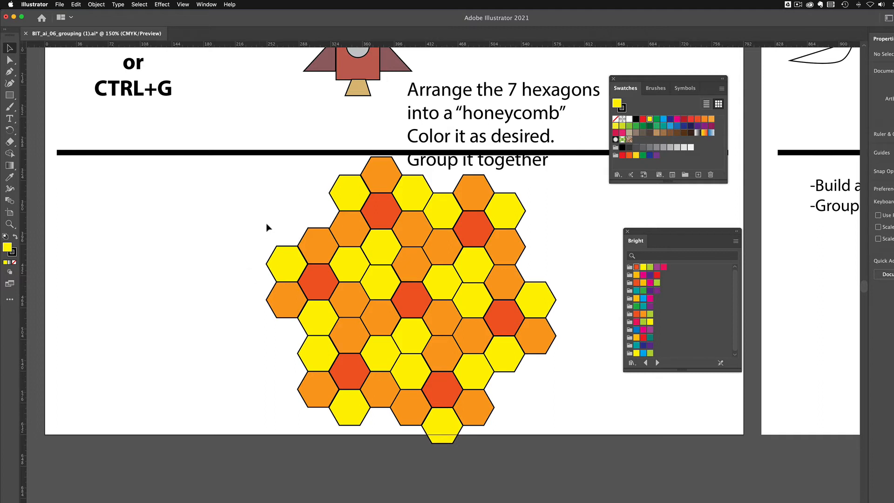
Select the honeycomb clusters one after another to check that each is its own group.
{"action": "left_click", "coordinate": [478, 227]}
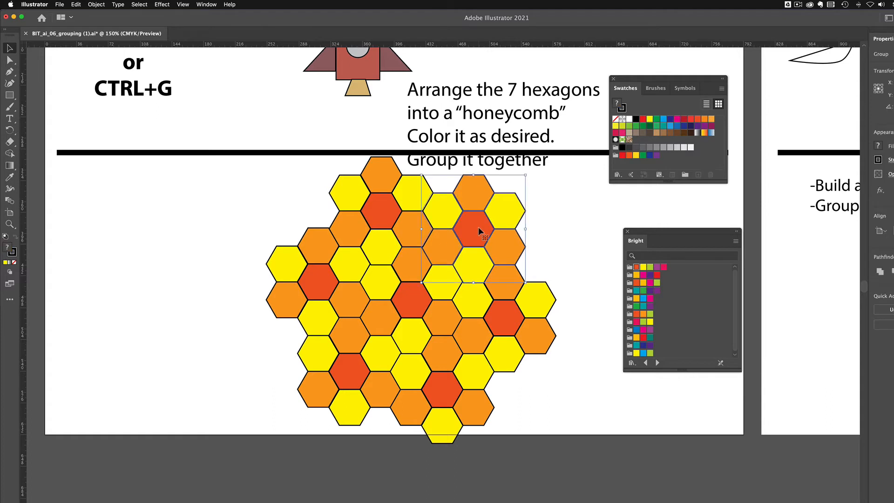
{"action": "left_click", "coordinate": [374, 215]}
{"action": "left_click", "coordinate": [307, 292]}
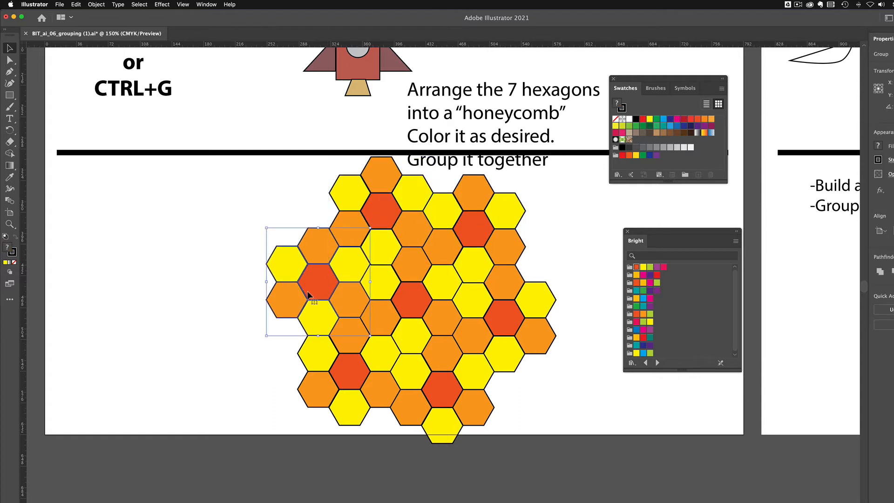
{"action": "left_click", "coordinate": [328, 368]}
{"action": "left_click", "coordinate": [437, 397]}
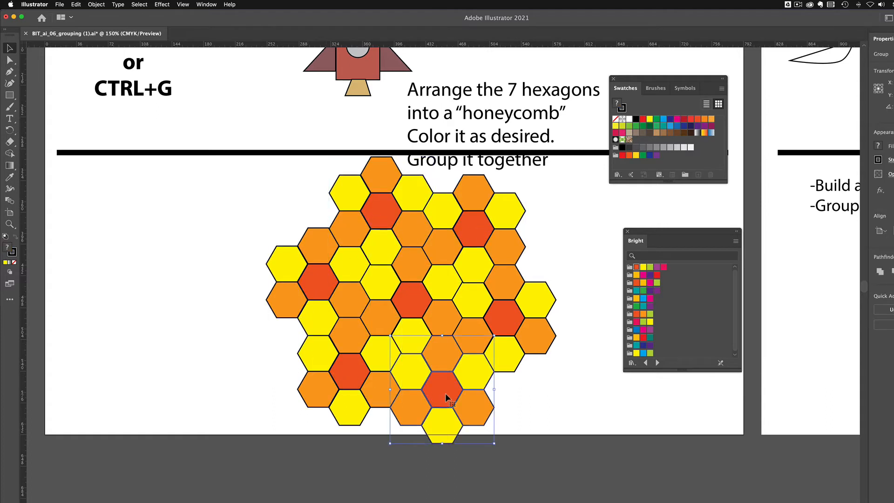
{"action": "left_click", "coordinate": [399, 299]}
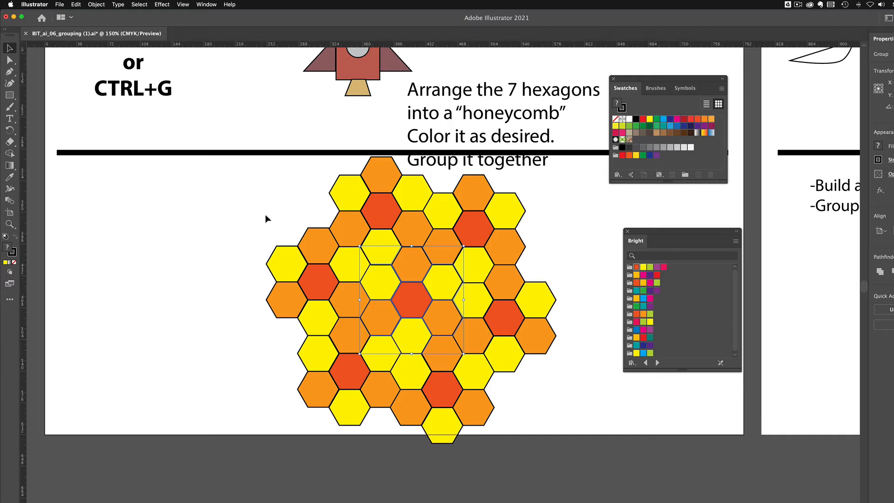
Group all seven honeycomb clusters together into one large group.
{"action": "left_click_drag", "start_coordinate": [261, 213], "coordinate": [587, 424]}
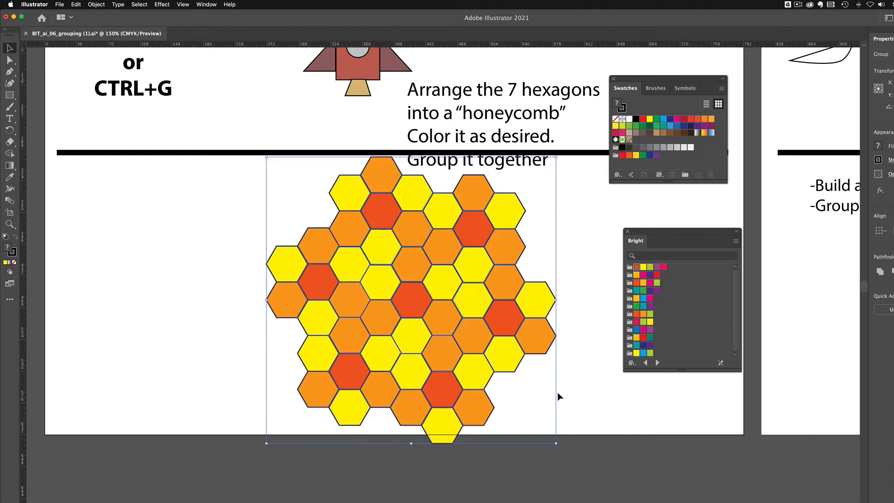
{"action": "left_click", "coordinate": [456, 265]}
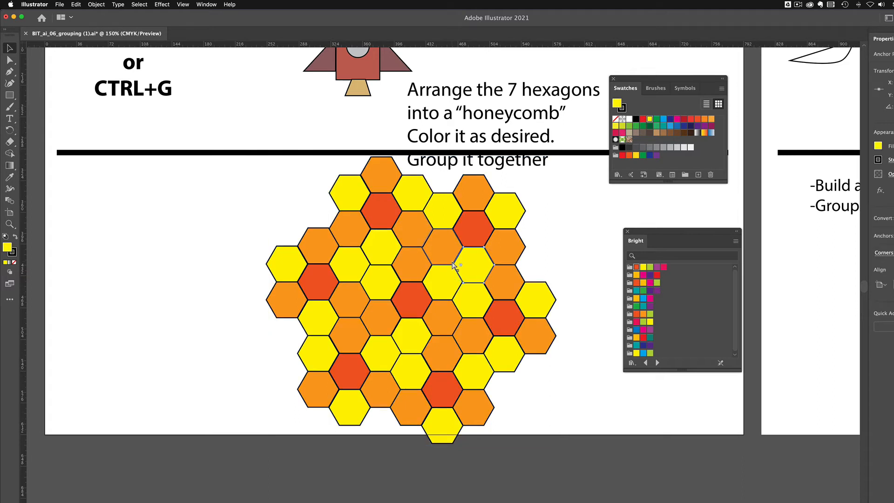
{"action": "left_click", "coordinate": [249, 213]}
{"action": "left_click_drag", "start_coordinate": [246, 206], "coordinate": [594, 423]}
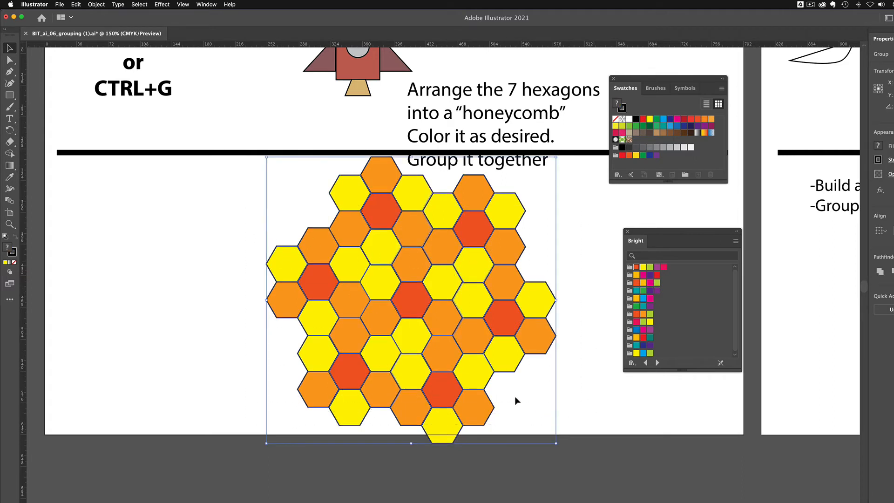
{"action": "right_click", "coordinate": [423, 340]}
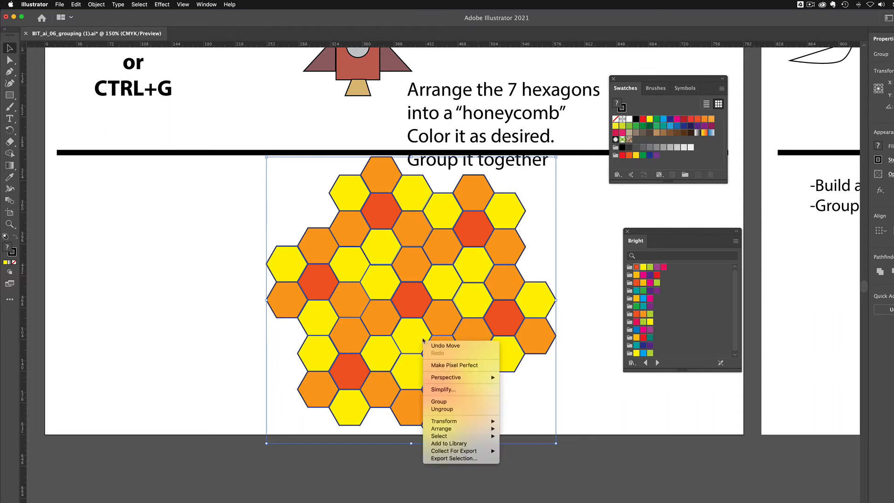
{"action": "left_click", "coordinate": [464, 405]}
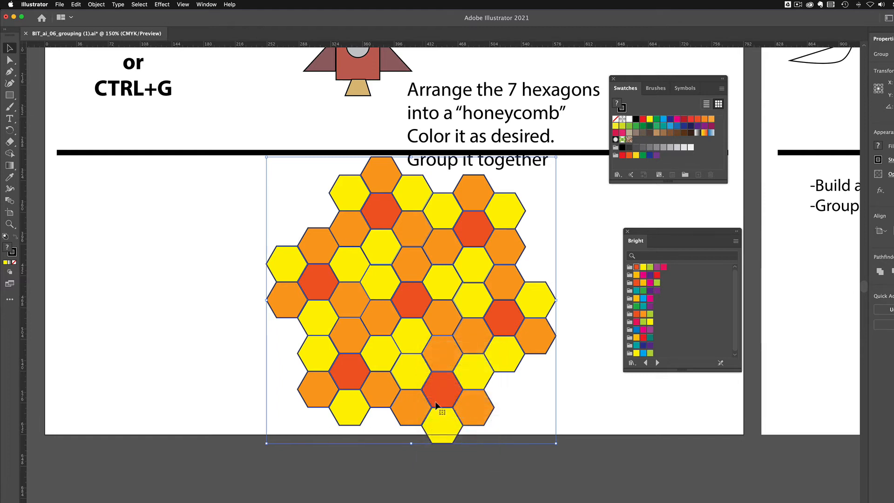
Scale the large honeycomb down proportionally and position it fully inside the artboard, below the black divider line.
{"action": "left_click_drag", "start_coordinate": [429, 322], "coordinate": [309, 347]}
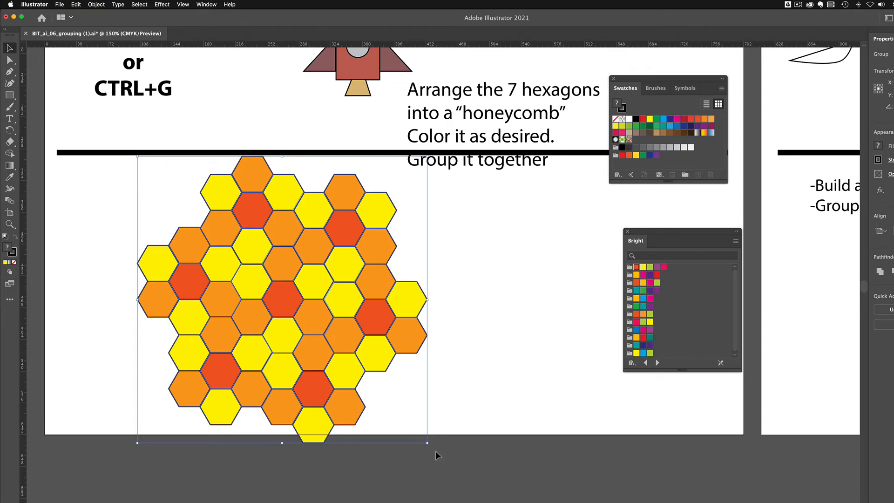
{"action": "left_click_drag", "start_coordinate": [428, 442], "coordinate": [386, 401]}
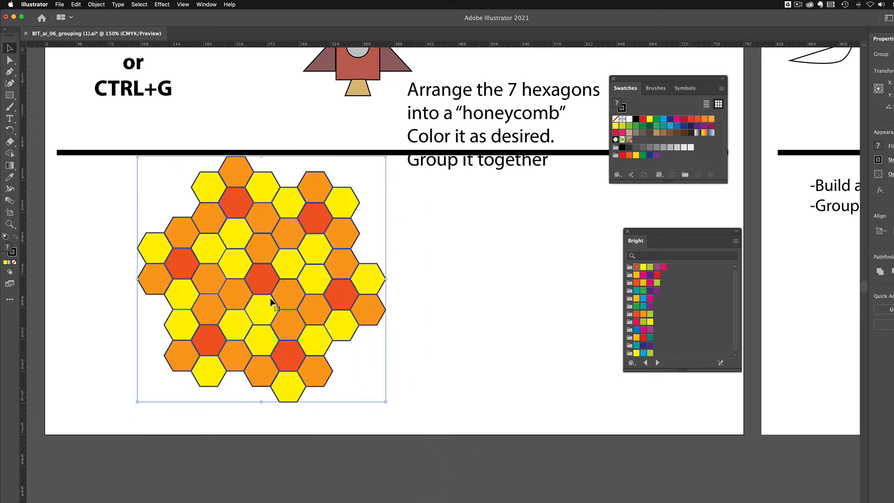
{"action": "left_click_drag", "start_coordinate": [273, 304], "coordinate": [306, 318]}
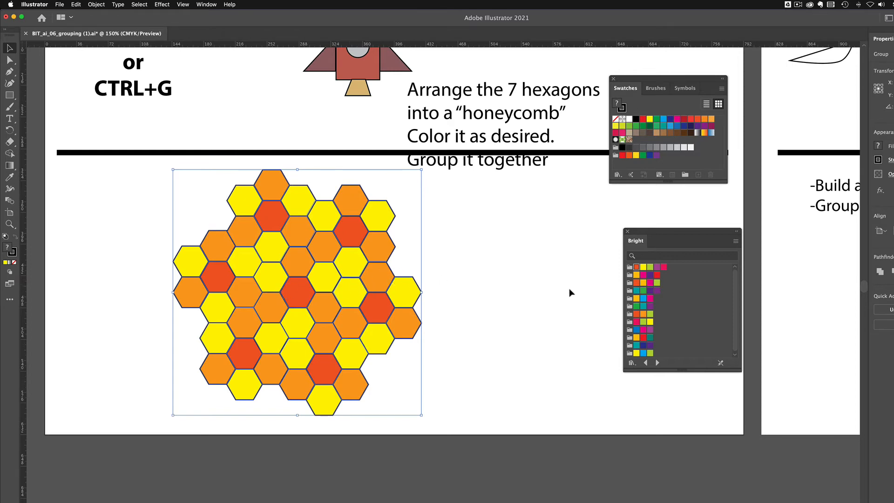
Go to the ant artboard and move the Bright and Swatches panels below its divider line, clear of the ant pieces.
{"action": "left_click_drag", "start_coordinate": [560, 267], "coordinate": [209, 371]}
{"action": "left_click_drag", "start_coordinate": [457, 292], "coordinate": [253, 349]}
{"action": "left_click_drag", "start_coordinate": [642, 247], "coordinate": [507, 380]}
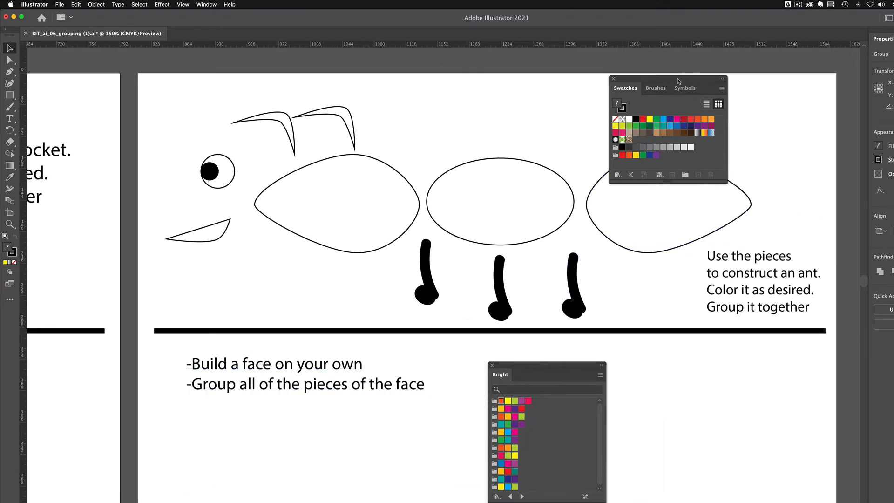
{"action": "left_click_drag", "start_coordinate": [677, 81], "coordinate": [714, 388]}
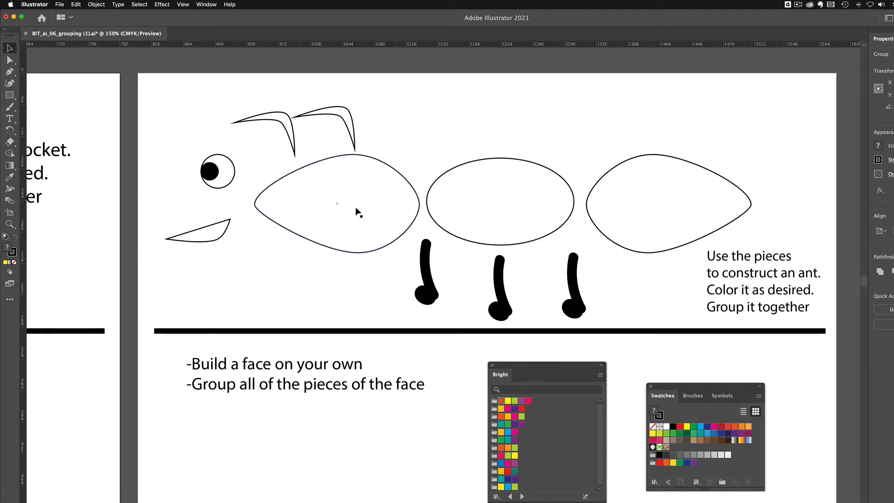
Assemble the ant from its three overlapping body segments, with one leg under each segment and the mouth on the head.
{"action": "left_click_drag", "start_coordinate": [493, 205], "coordinate": [463, 201]}
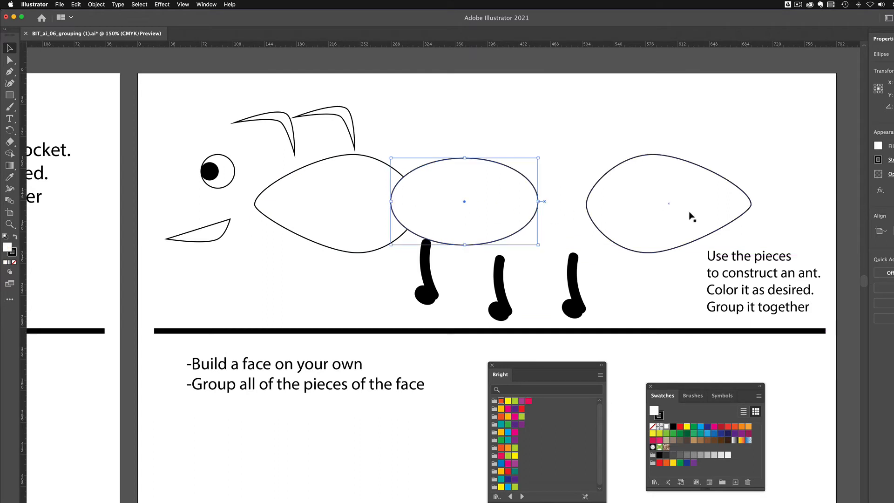
{"action": "left_click_drag", "start_coordinate": [689, 212], "coordinate": [610, 209]}
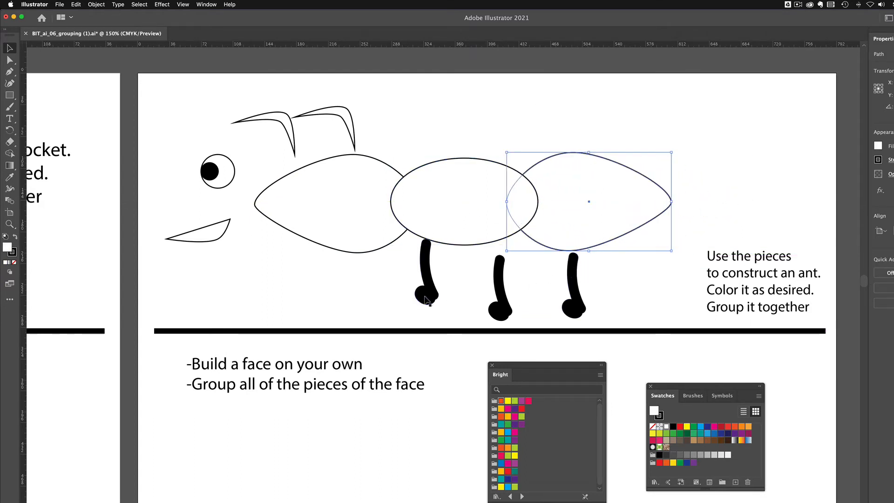
{"action": "left_click_drag", "start_coordinate": [420, 298], "coordinate": [353, 287]}
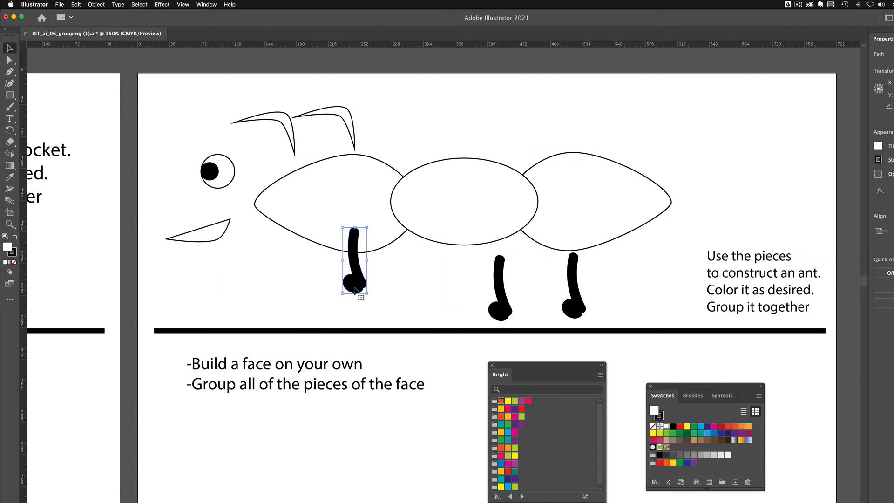
{"action": "left_click_drag", "start_coordinate": [501, 307], "coordinate": [469, 273]}
{"action": "left_click_drag", "start_coordinate": [578, 303], "coordinate": [590, 278]}
{"action": "left_click_drag", "start_coordinate": [208, 241], "coordinate": [306, 218]}
{"action": "mouse_move", "coordinate": [228, 174]}
{"action": "left_mouse_down"}
{"action": "mouse_move", "coordinate": [254, 181]}
{"action": "mouse_move", "coordinate": [222, 175]}
{"action": "left_mouse_up"}
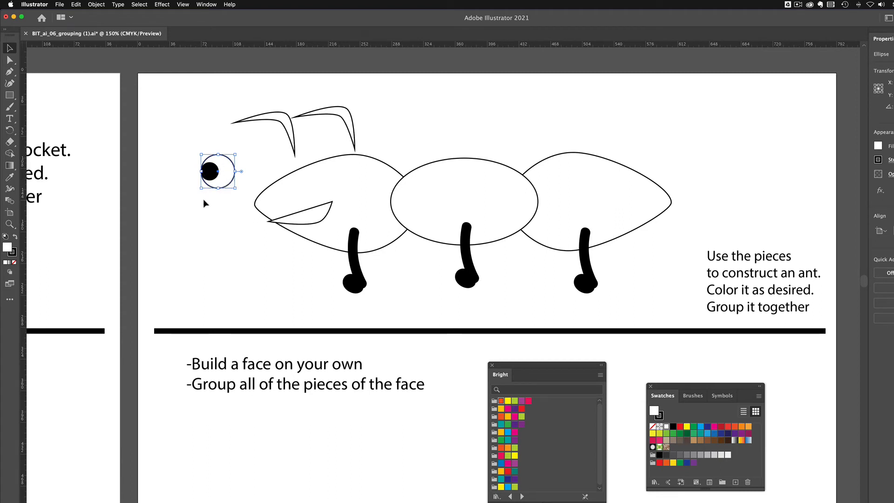
{"action": "left_click", "coordinate": [202, 198]}
{"action": "left_click_drag", "start_coordinate": [227, 183], "coordinate": [281, 196]}
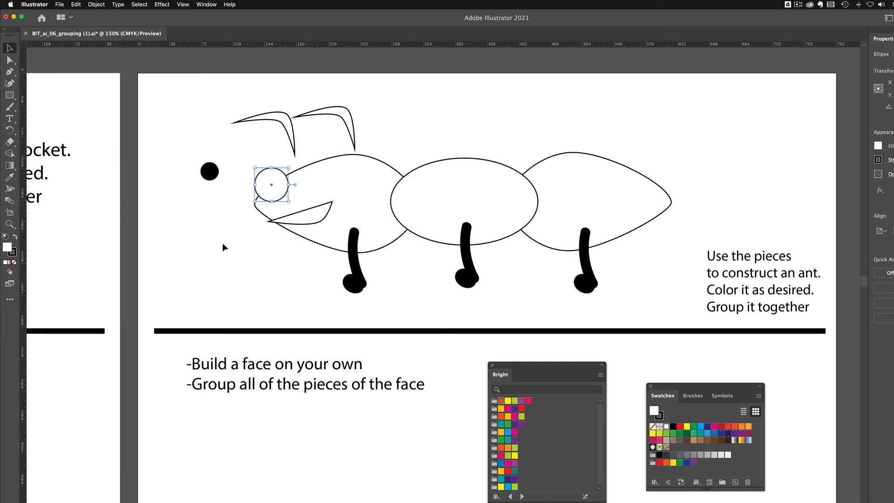
{"action": "key", "text": "super+z"}
{"action": "left_click", "coordinate": [207, 217]}
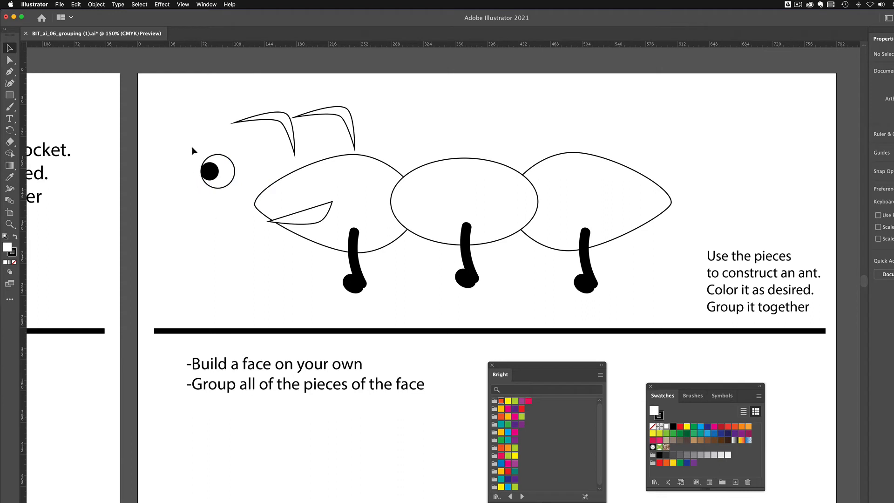
Group the ant's eye with its pupil and place the eye on the upper front edge of the head.
{"action": "left_click_drag", "start_coordinate": [193, 147], "coordinate": [237, 198]}
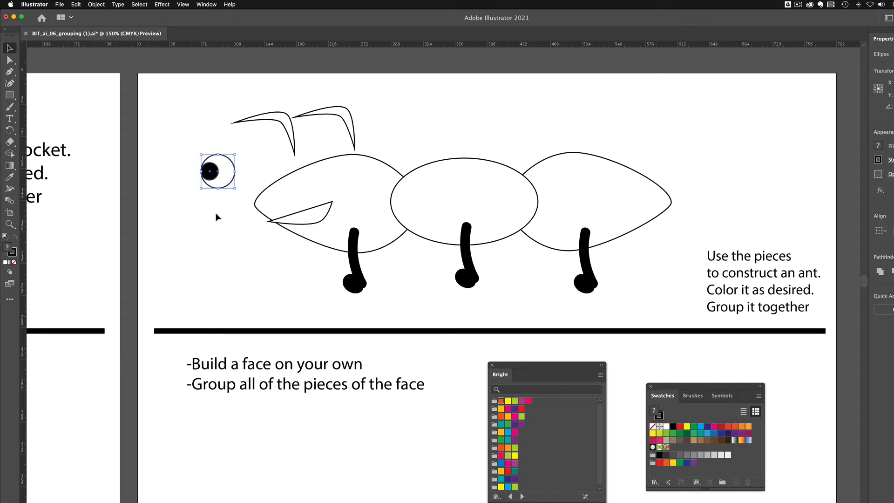
{"action": "right_click", "coordinate": [211, 168]}
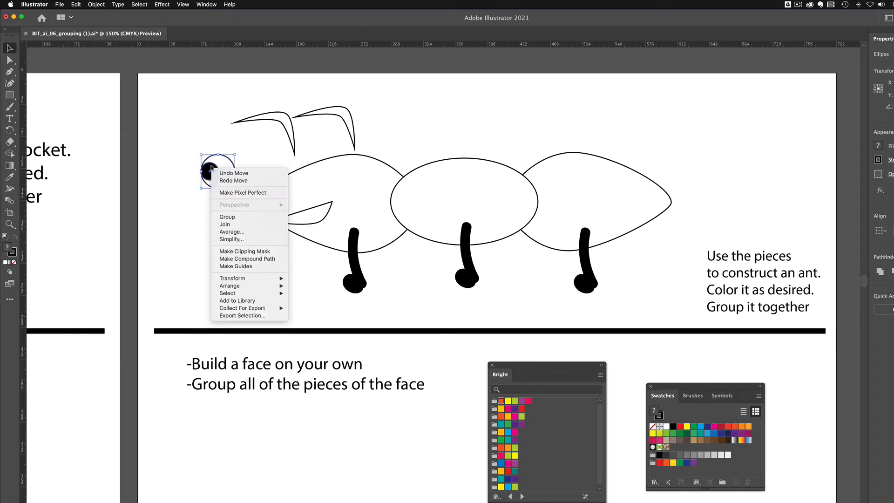
{"action": "left_click", "coordinate": [235, 217]}
{"action": "left_click", "coordinate": [230, 219]}
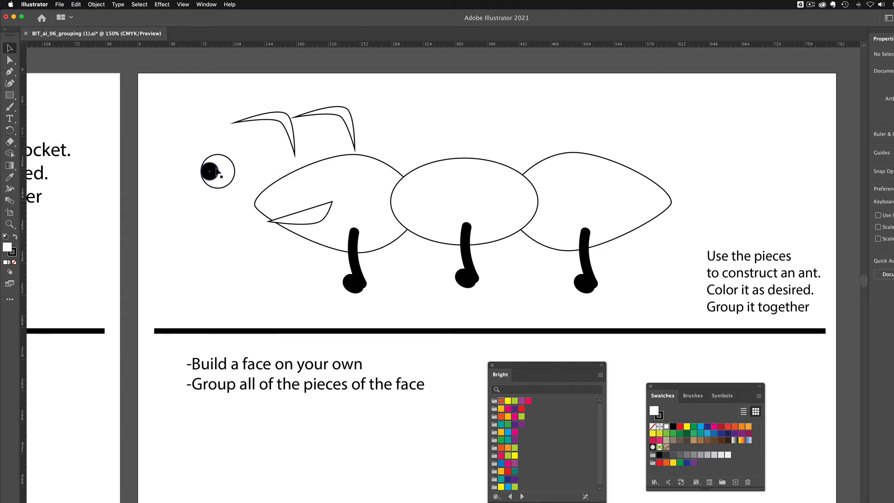
{"action": "left_click_drag", "start_coordinate": [230, 177], "coordinate": [290, 185]}
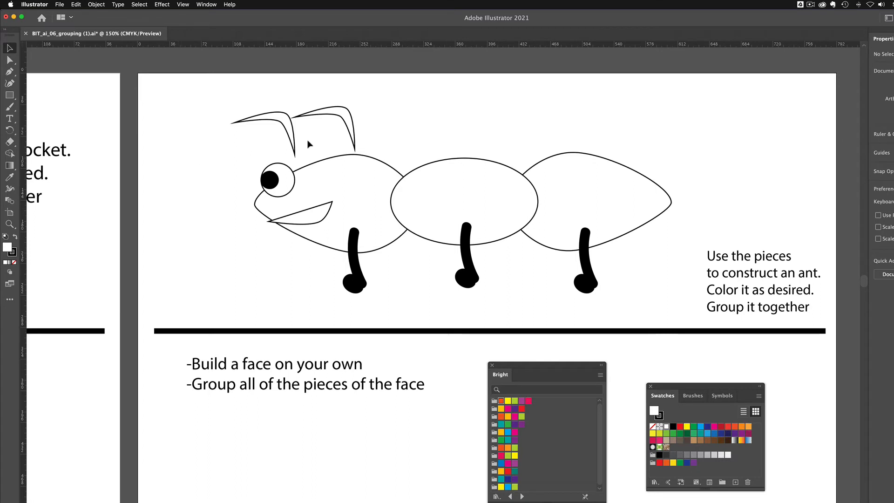
Position both antennae on top of the ant's head and enlarge the rear one.
{"action": "left_click_drag", "start_coordinate": [291, 135], "coordinate": [298, 161]}
{"action": "left_click_drag", "start_coordinate": [347, 128], "coordinate": [335, 139]}
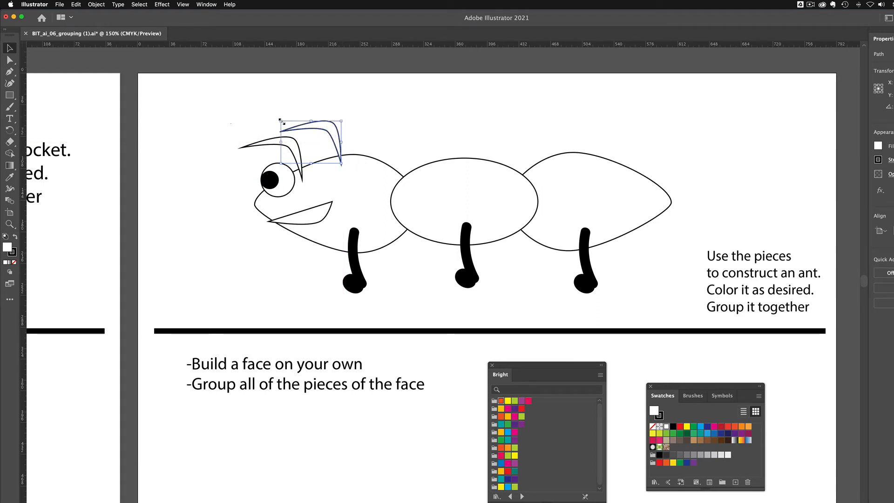
{"action": "left_click_drag", "start_coordinate": [280, 120], "coordinate": [255, 98]}
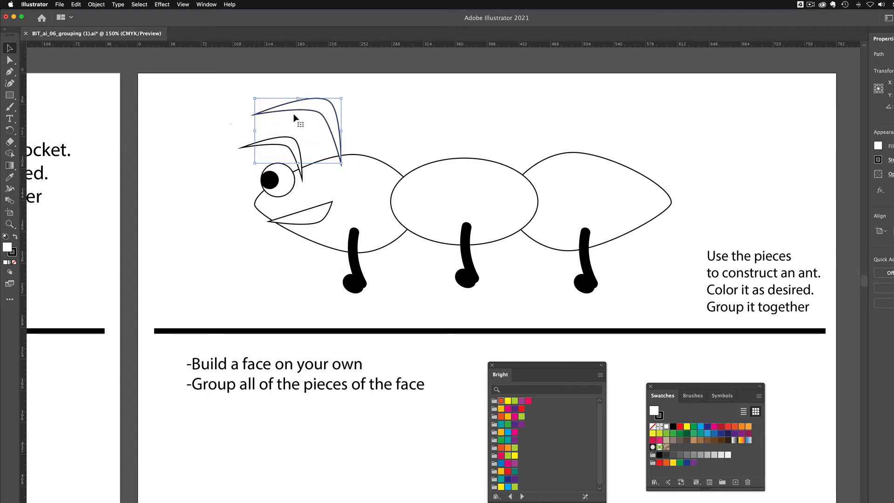
{"action": "left_click_drag", "start_coordinate": [333, 121], "coordinate": [330, 126]}
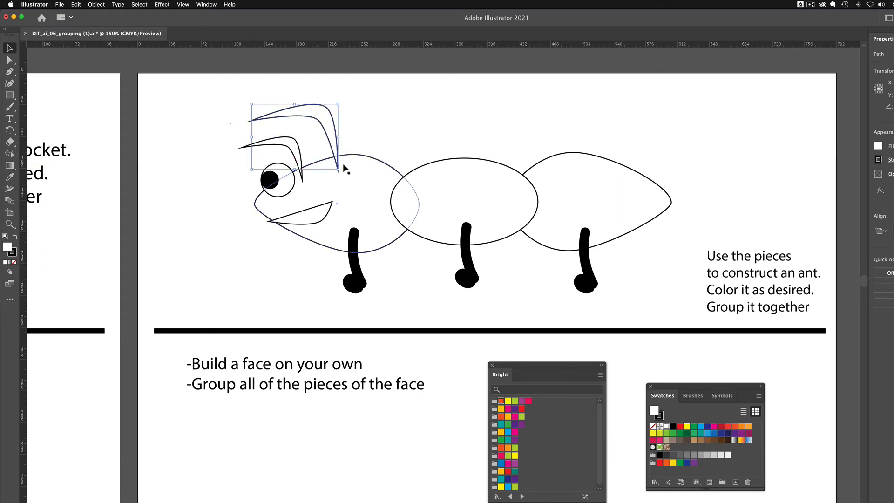
{"action": "left_click", "coordinate": [379, 134]}
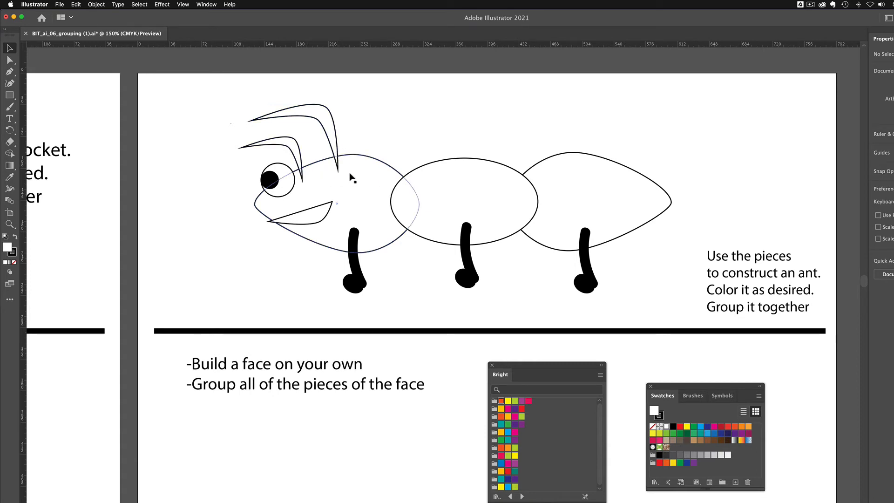
Send the rear antenna to the back, behind the ant's head, and move the mouth fully inside the head.
{"action": "left_click", "coordinate": [333, 128]}
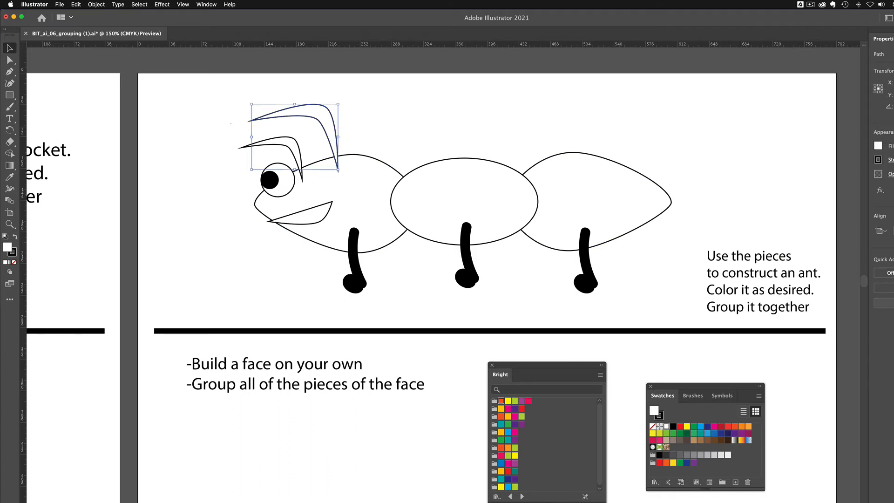
{"action": "left_click", "coordinate": [886, 288]}
{"action": "left_click", "coordinate": [887, 314]}
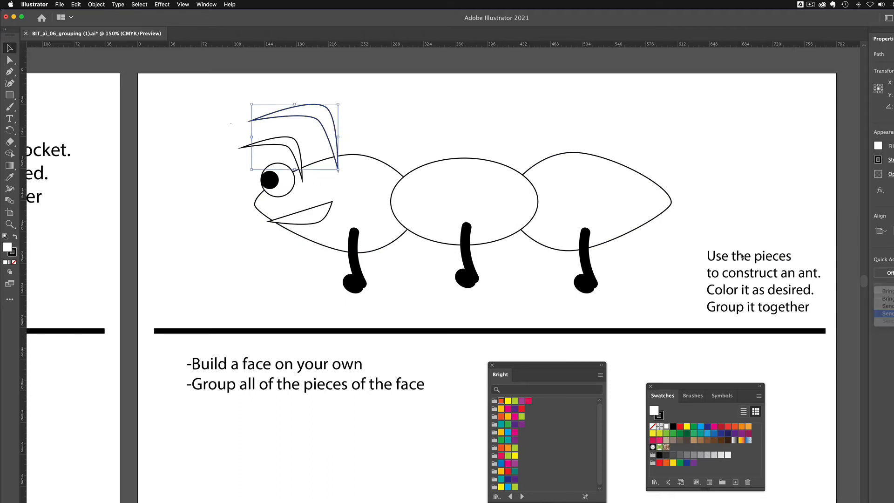
{"action": "left_click", "coordinate": [430, 114]}
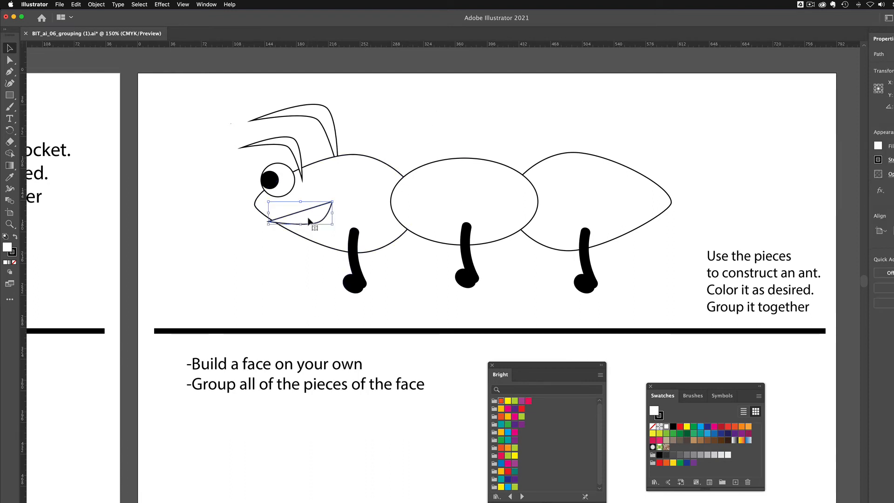
{"action": "left_click_drag", "start_coordinate": [311, 225], "coordinate": [313, 214]}
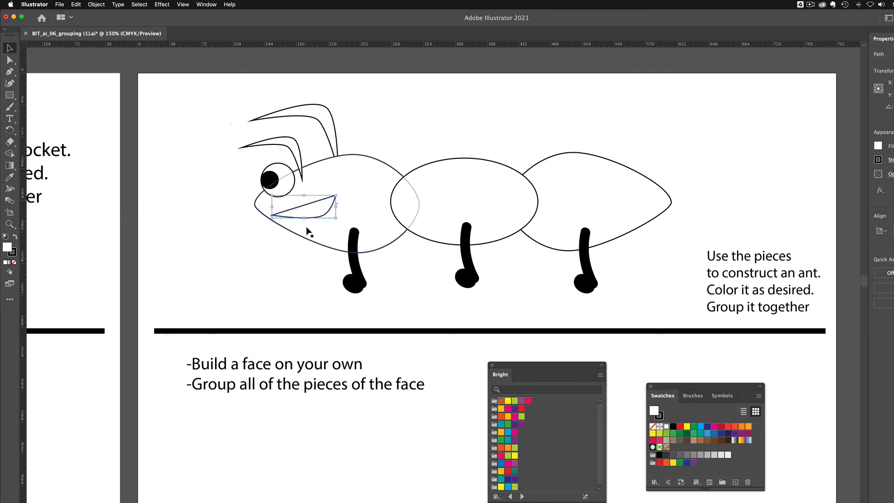
{"action": "left_click", "coordinate": [234, 107]}
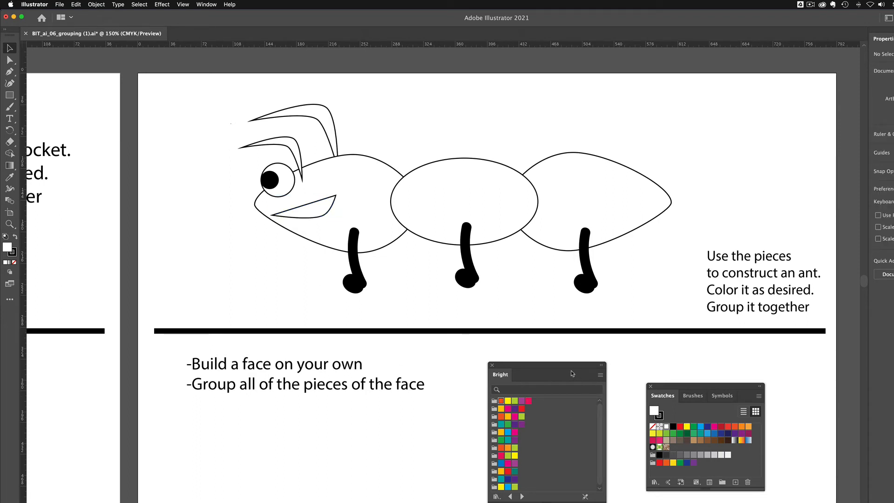
Load the Cool colour properties swatch library in place of Bright and bring its panel close to the ant.
{"action": "left_click_drag", "start_coordinate": [572, 367], "coordinate": [553, 354]}
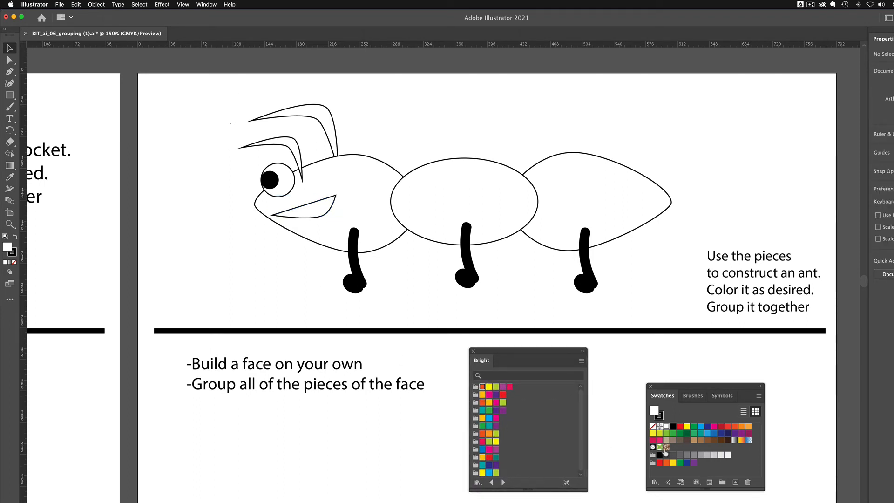
{"action": "left_click", "coordinate": [477, 482]}
{"action": "mouse_move", "coordinate": [538, 385]}
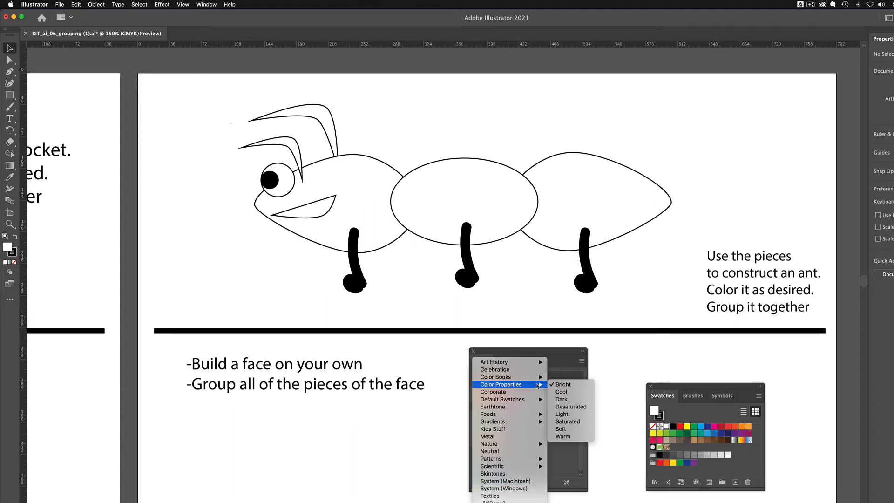
{"action": "left_click", "coordinate": [570, 392]}
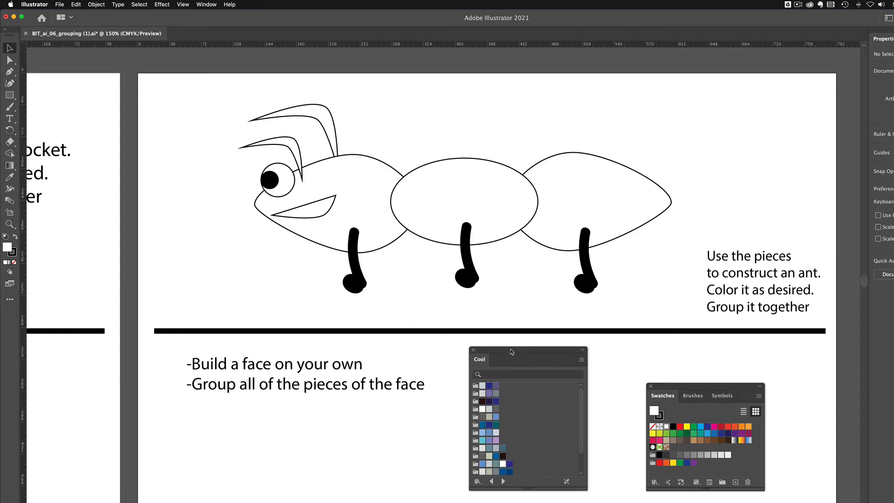
{"action": "left_click_drag", "start_coordinate": [514, 350], "coordinate": [517, 289]}
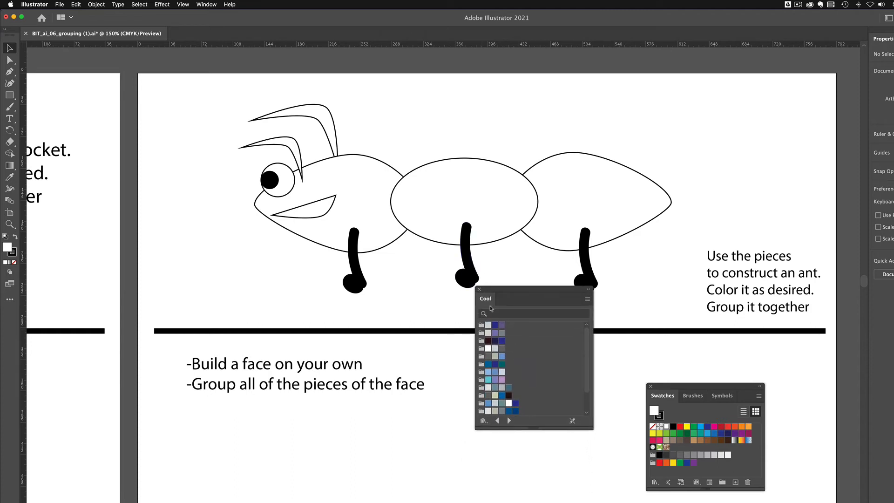
Fill the ant's head and rear segment medium blue, the middle segment light blue, the mouth light grey and both antennae dark blue.
{"action": "left_click_drag", "start_coordinate": [501, 397], "coordinate": [353, 198]}
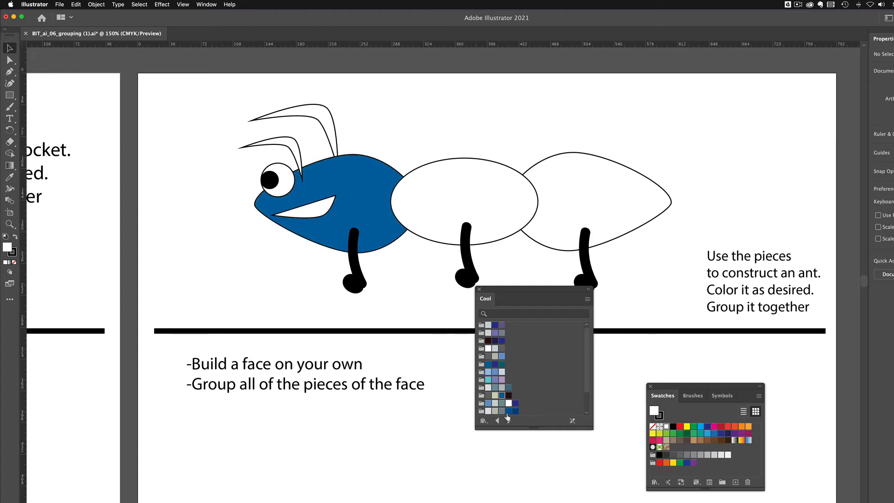
{"action": "left_click_drag", "start_coordinate": [488, 403], "coordinate": [485, 203]}
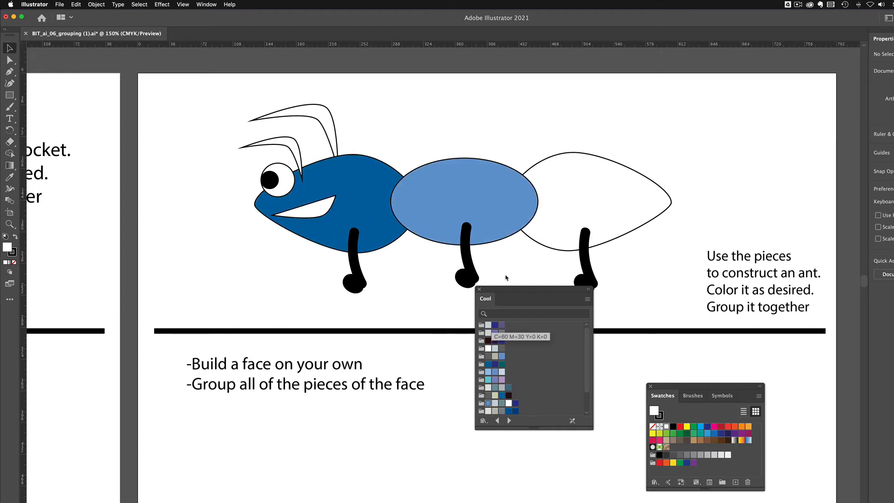
{"action": "left_click_drag", "start_coordinate": [502, 396], "coordinate": [594, 180]}
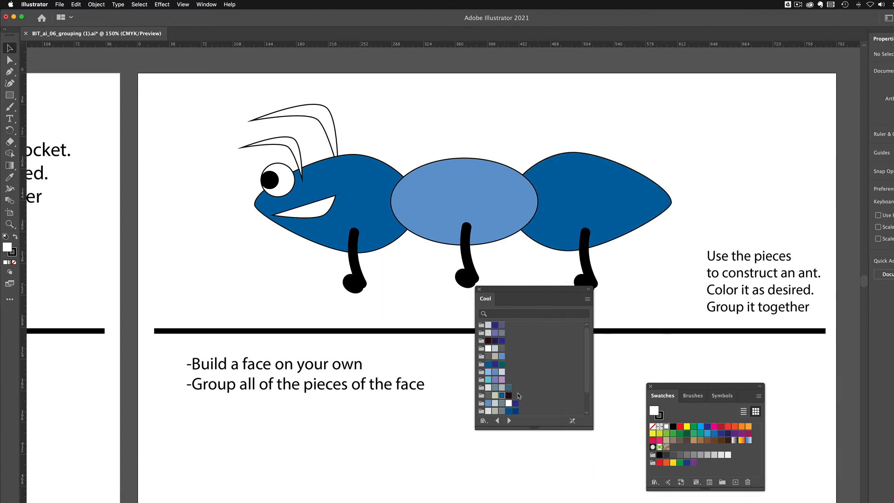
{"action": "left_click_drag", "start_coordinate": [495, 348], "coordinate": [313, 219]}
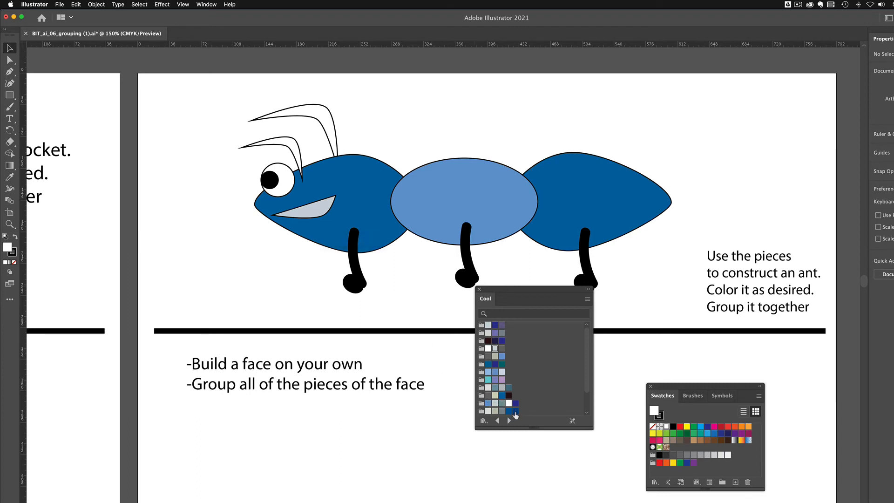
{"action": "left_click_drag", "start_coordinate": [514, 413], "coordinate": [296, 150]}
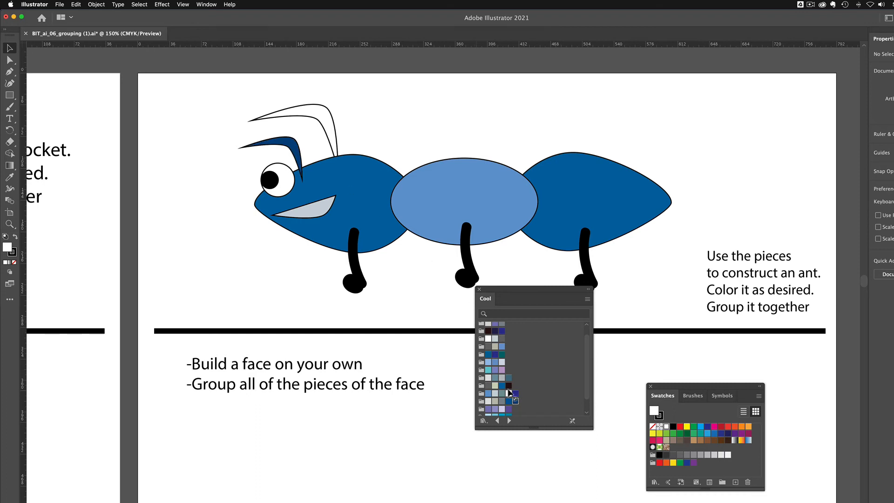
{"action": "left_click_drag", "start_coordinate": [516, 404], "coordinate": [331, 134]}
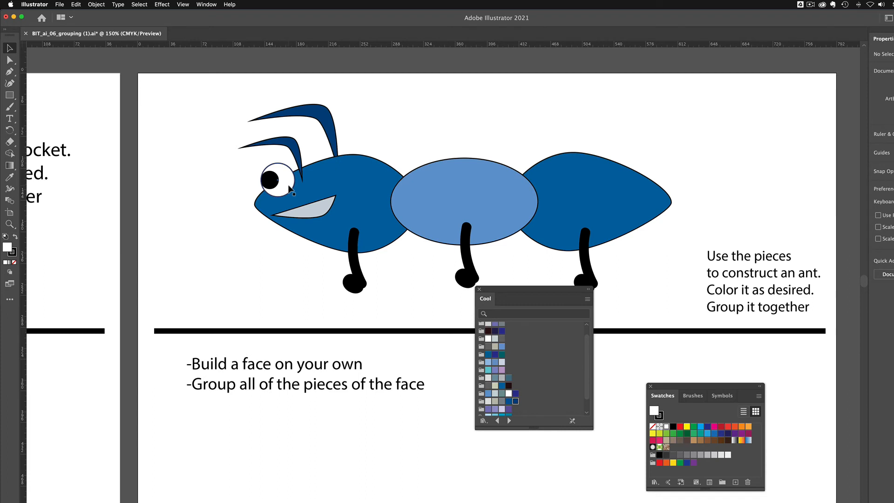
Move the Cool panel below the divider line, clear of the ant, and group all of the ant's pieces together.
{"action": "left_click_drag", "start_coordinate": [526, 289], "coordinate": [540, 380]}
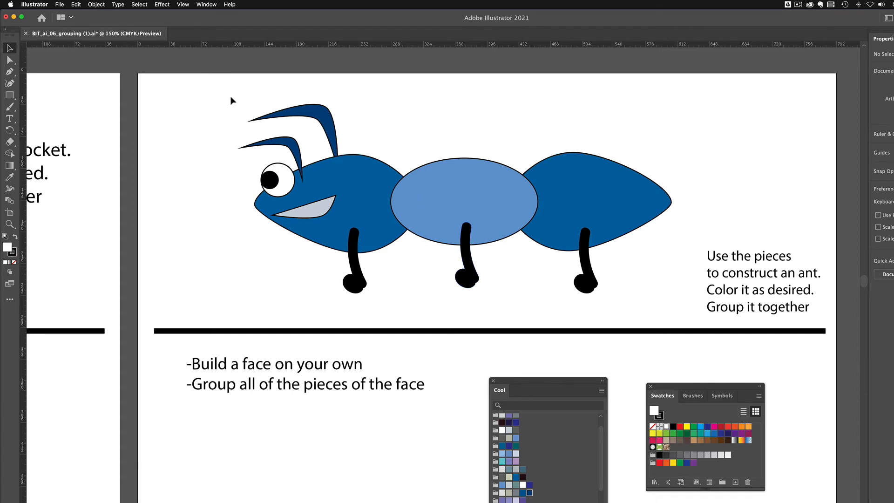
{"action": "left_click_drag", "start_coordinate": [230, 95], "coordinate": [654, 308]}
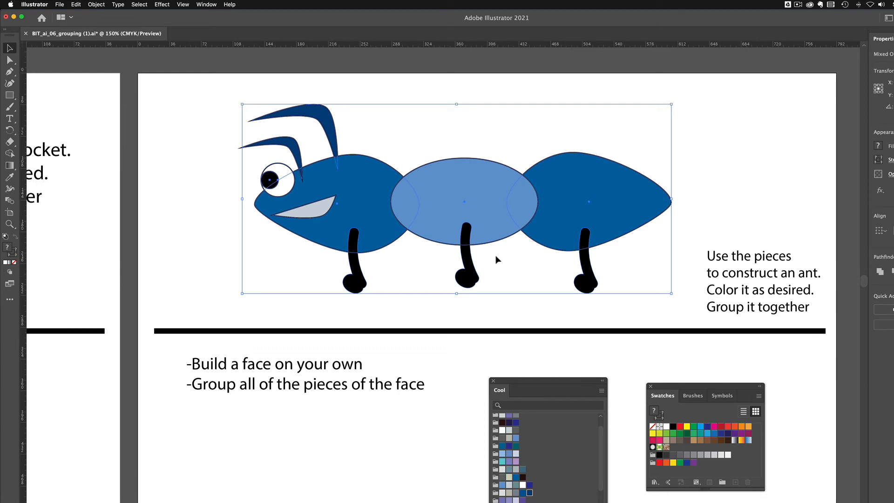
{"action": "right_click", "coordinate": [478, 214]}
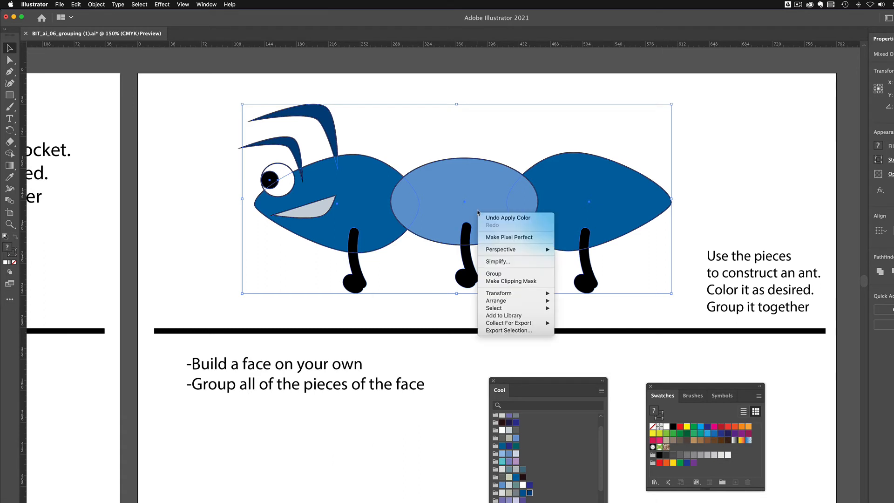
{"action": "left_click", "coordinate": [494, 274]}
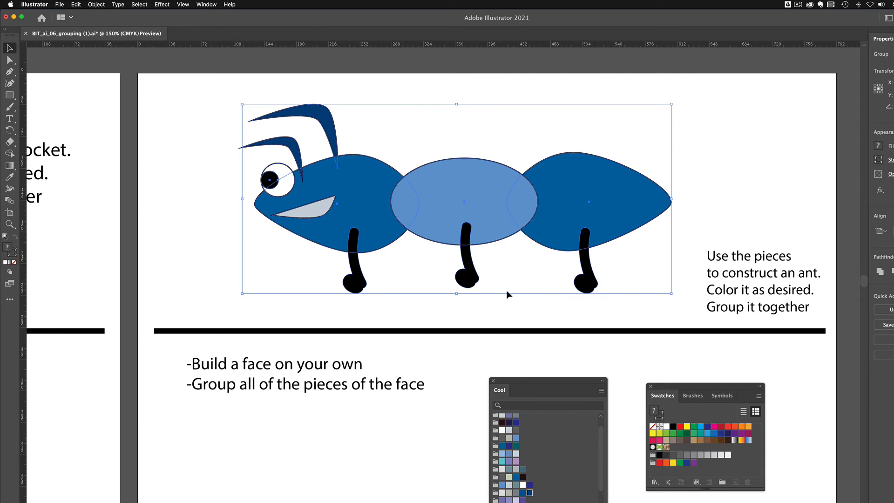
Go to the face area below the ant and move the Cool and Swatches panels to its right side.
{"action": "left_click", "coordinate": [445, 377]}
{"action": "left_click_drag", "start_coordinate": [415, 481], "coordinate": [405, 315]}
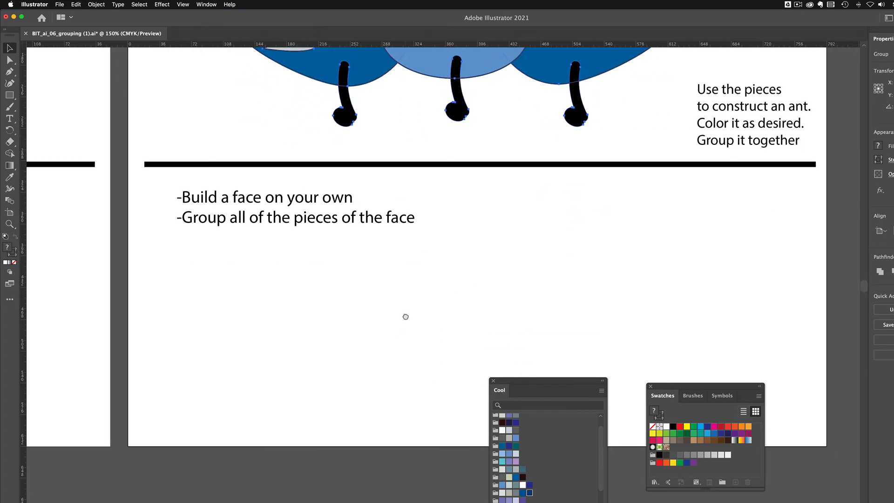
{"action": "left_click_drag", "start_coordinate": [559, 387], "coordinate": [646, 279]}
{"action": "left_click_drag", "start_coordinate": [676, 241], "coordinate": [747, 206]}
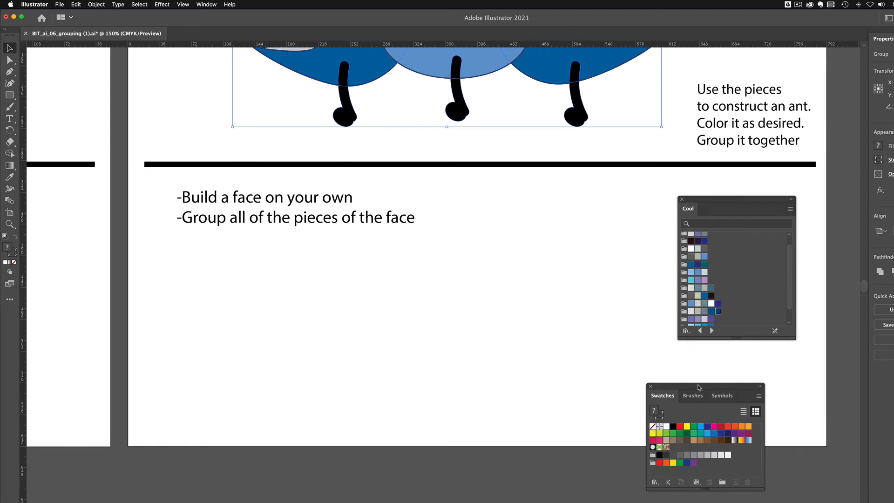
{"action": "left_click_drag", "start_coordinate": [697, 385], "coordinate": [743, 370]}
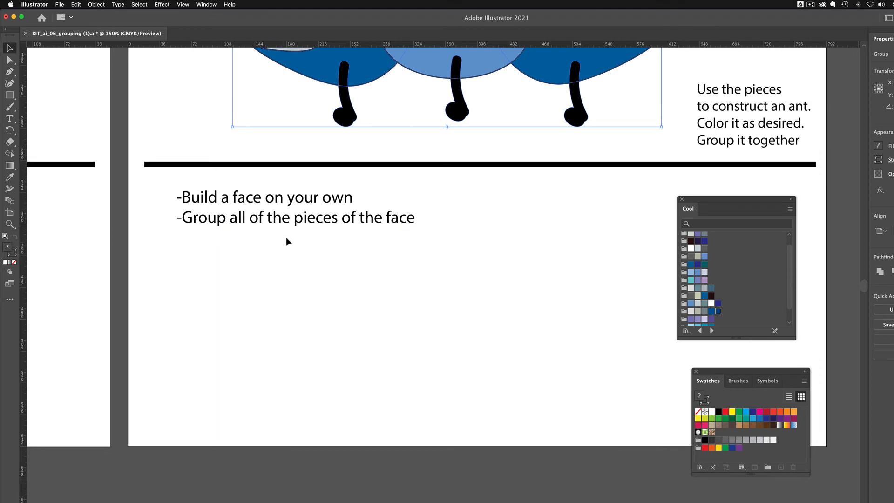
Draw a nearly circular ellipse about 200 pt across with the Ellipse tool, centred below the face instructions, as the face outline.
{"action": "left_click", "coordinate": [193, 222]}
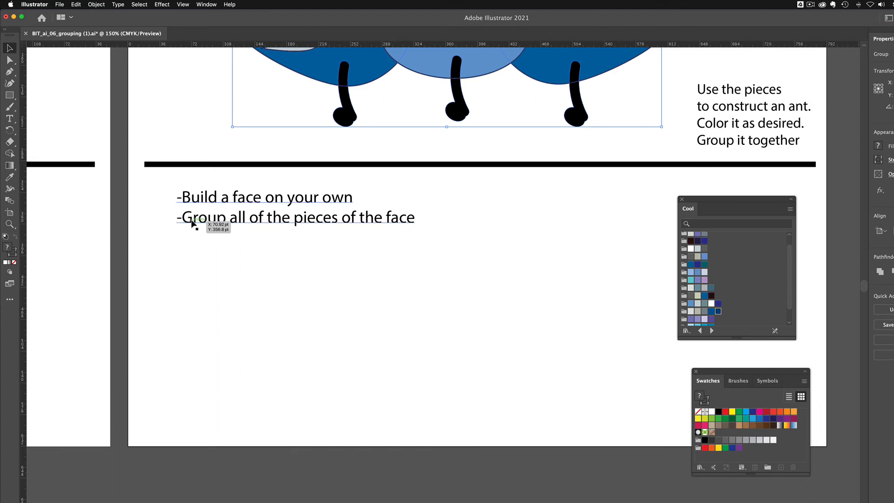
{"action": "left_click", "coordinate": [82, 181]}
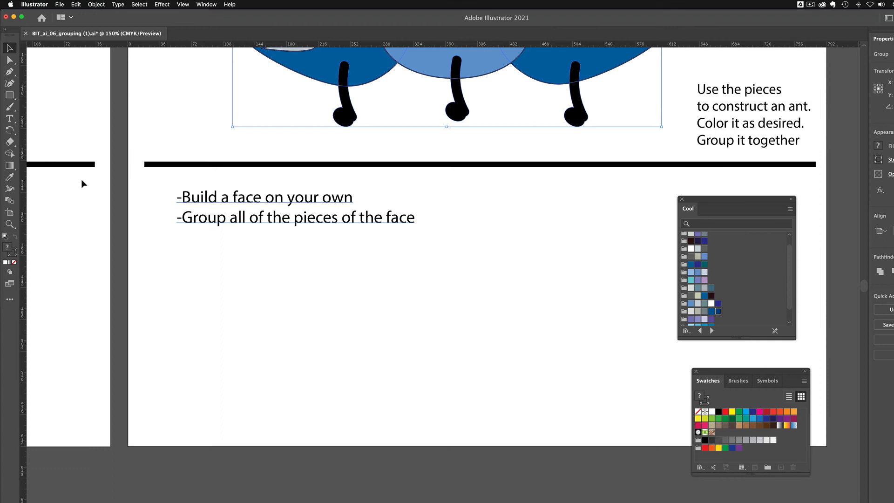
{"action": "left_click", "coordinate": [9, 96]}
{"action": "left_click", "coordinate": [10, 95]}
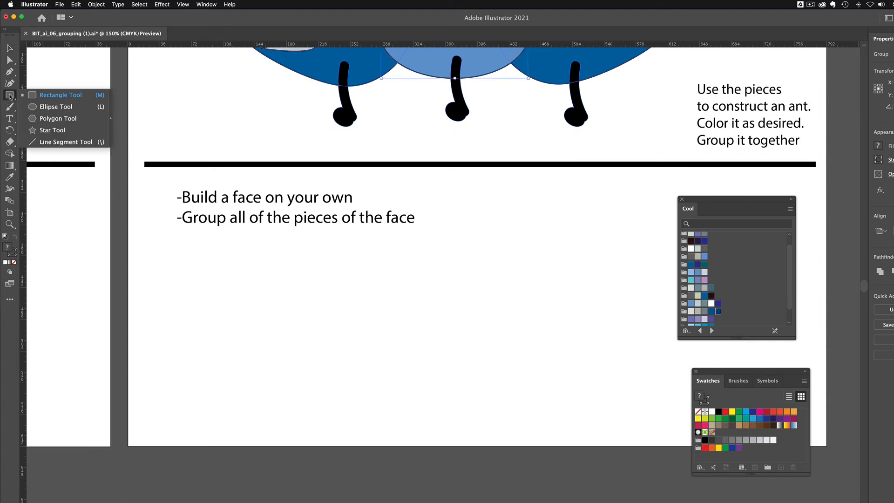
{"action": "left_click", "coordinate": [62, 110]}
{"action": "mouse_move", "coordinate": [332, 270]}
{"action": "left_mouse_down"}
{"action": "mouse_move", "coordinate": [454, 413]}
{"action": "mouse_move", "coordinate": [513, 442]}
{"action": "left_mouse_up"}
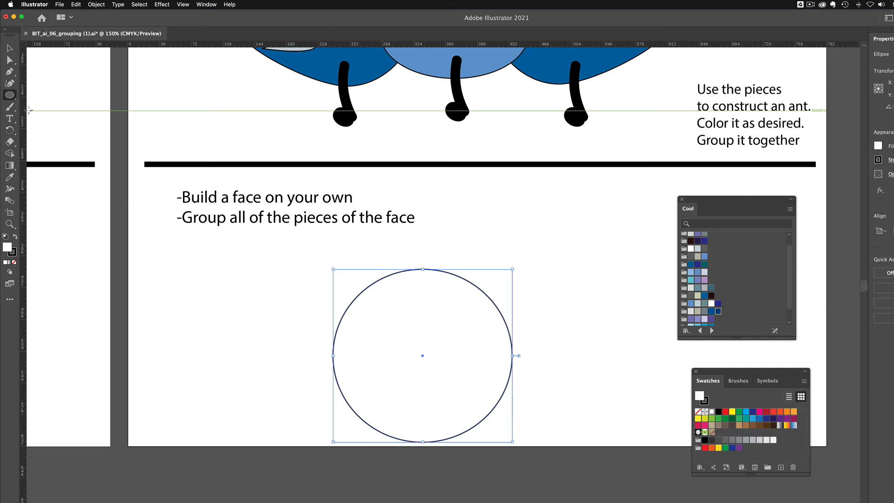
Draw a flat eye ellipse about 46 pt wide beside the face outline and a black-filled pupil circle about 15 pt across above it.
{"action": "left_click", "coordinate": [12, 97]}
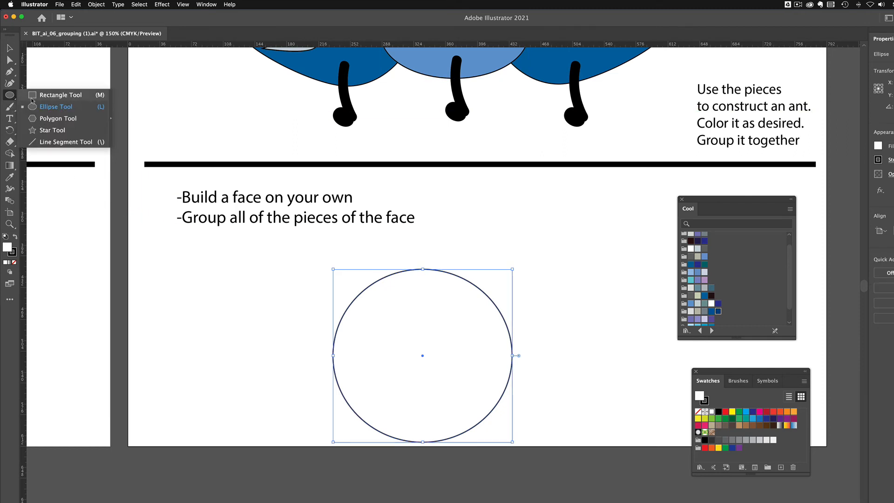
{"action": "left_click", "coordinate": [47, 108]}
{"action": "left_click_drag", "start_coordinate": [213, 282], "coordinate": [254, 299]}
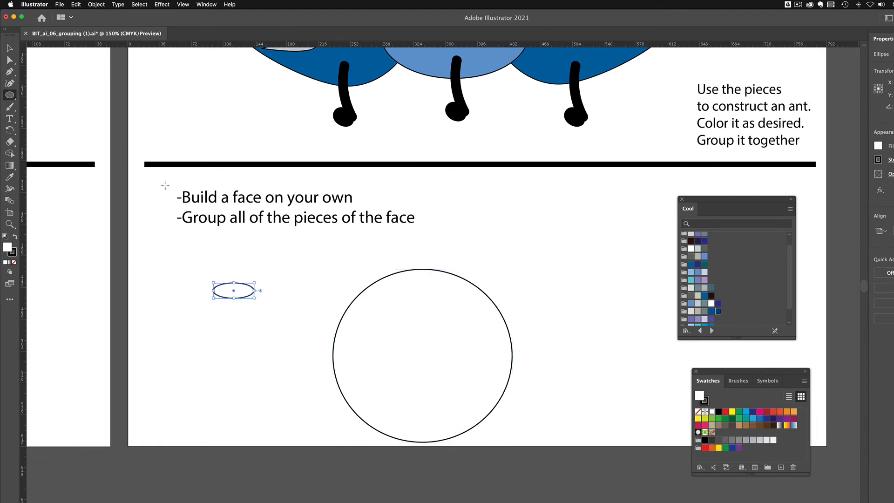
{"action": "left_click_drag", "start_coordinate": [253, 251], "coordinate": [267, 265]}
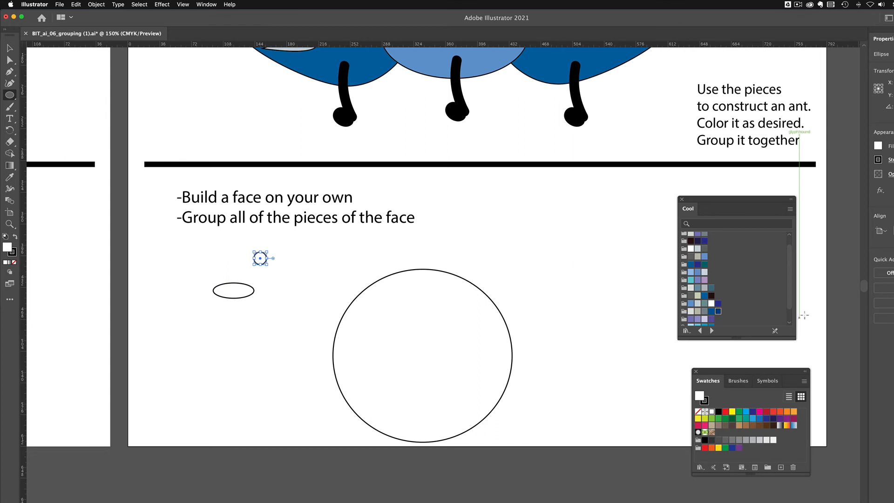
{"action": "left_click", "coordinate": [878, 147]}
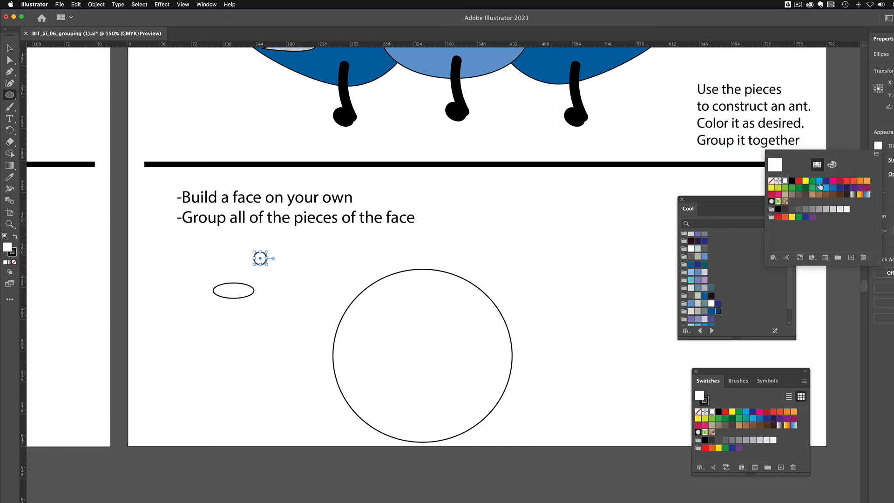
{"action": "left_click", "coordinate": [791, 181]}
{"action": "left_click", "coordinate": [693, 205]}
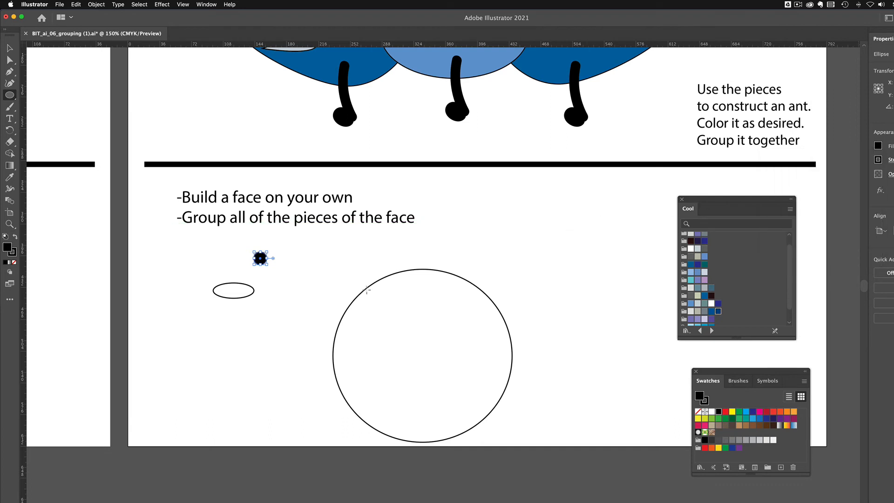
Place the black pupil inside the eye ellipse, slightly right of its centre, and group the two pieces.
{"action": "key", "text": "v"}
{"action": "left_click_drag", "start_coordinate": [263, 266], "coordinate": [266, 313]}
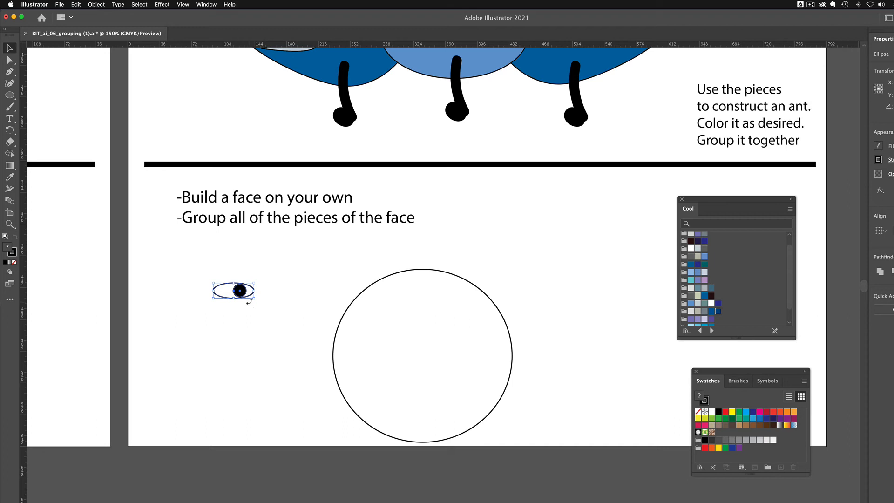
{"action": "left_click_drag", "start_coordinate": [238, 301], "coordinate": [239, 301]}
{"action": "right_click", "coordinate": [240, 293]}
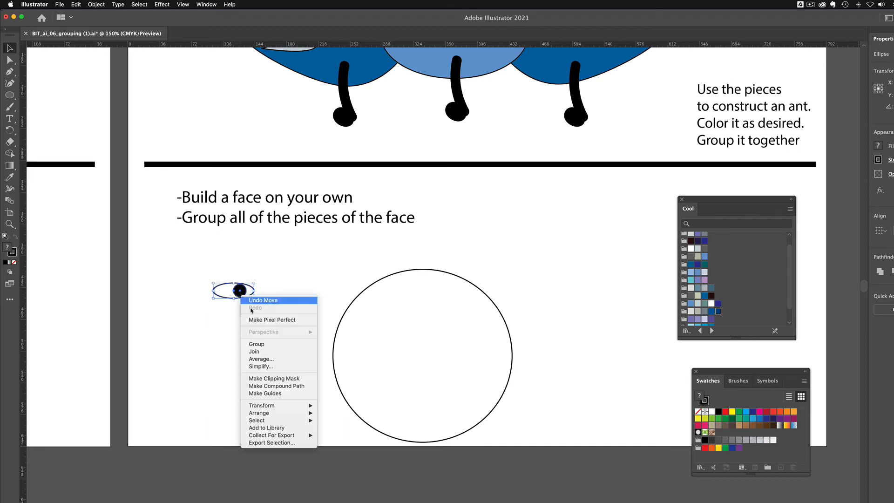
{"action": "left_click", "coordinate": [253, 342]}
{"action": "left_click", "coordinate": [251, 338]}
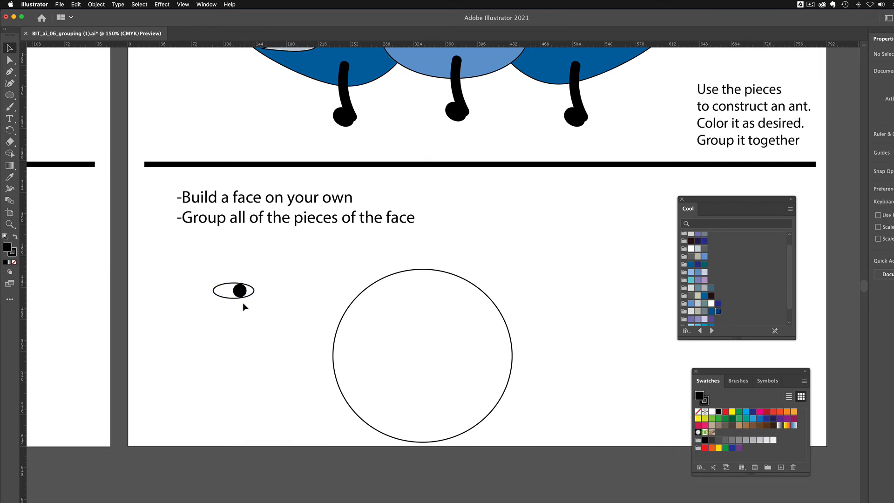
Duplicate the grouped eye and place the two eyes level with each other in the upper half of the face outline.
{"action": "left_click_drag", "start_coordinate": [240, 293], "coordinate": [302, 298]}
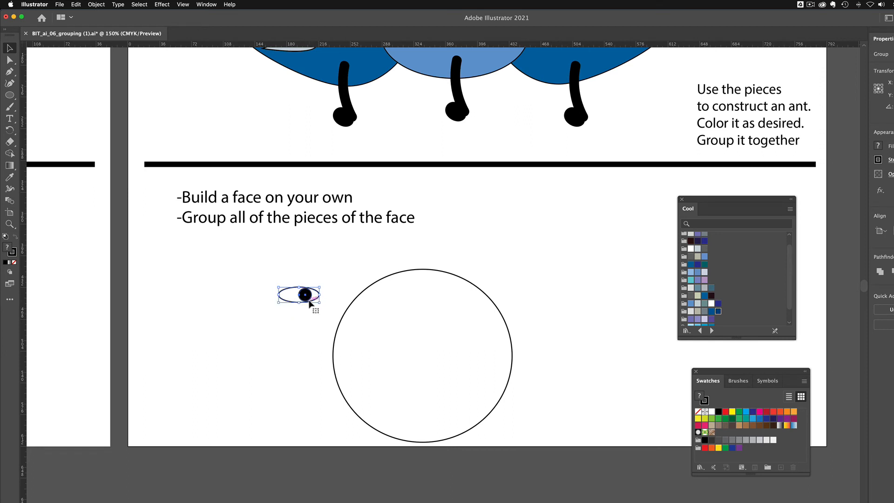
{"action": "left_click_drag", "start_coordinate": [311, 300], "coordinate": [254, 301]}
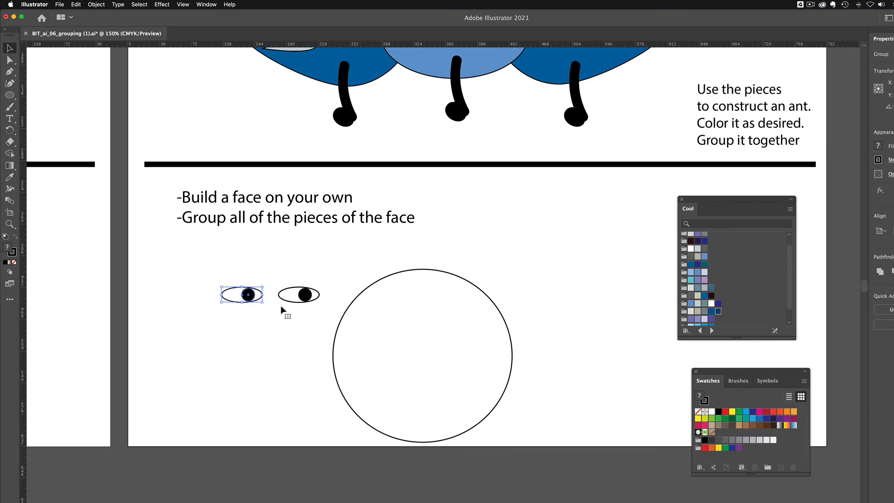
{"action": "left_click_drag", "start_coordinate": [308, 297], "coordinate": [462, 318]}
{"action": "left_click_drag", "start_coordinate": [251, 298], "coordinate": [403, 323]}
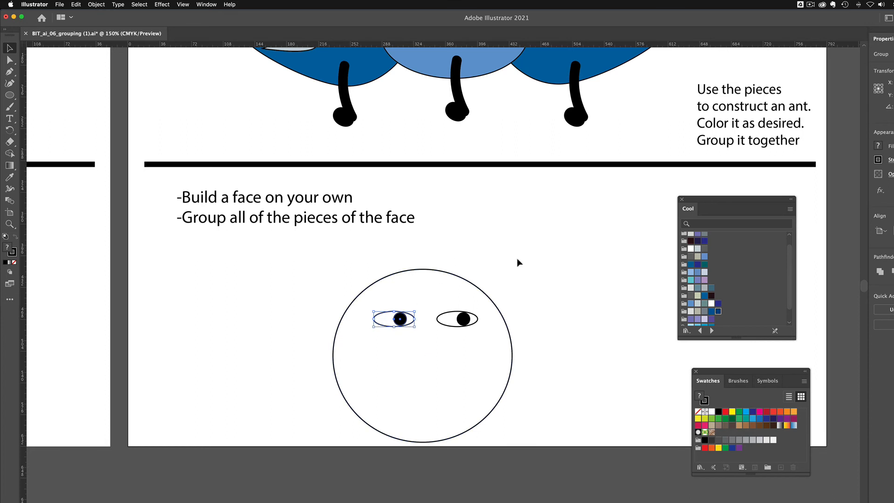
Paint a curved nose with the Paintbrush, starting between the eyes and hooking to the left below them.
{"action": "left_click", "coordinate": [534, 309]}
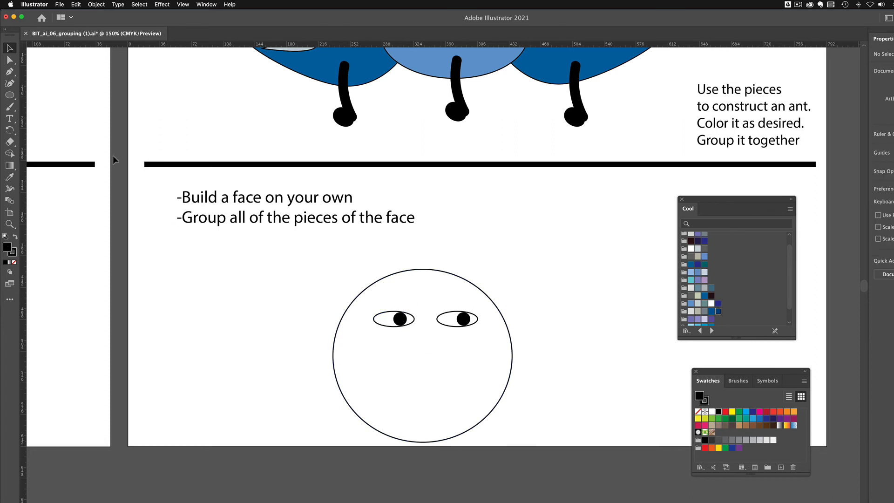
{"action": "left_click", "coordinate": [9, 106]}
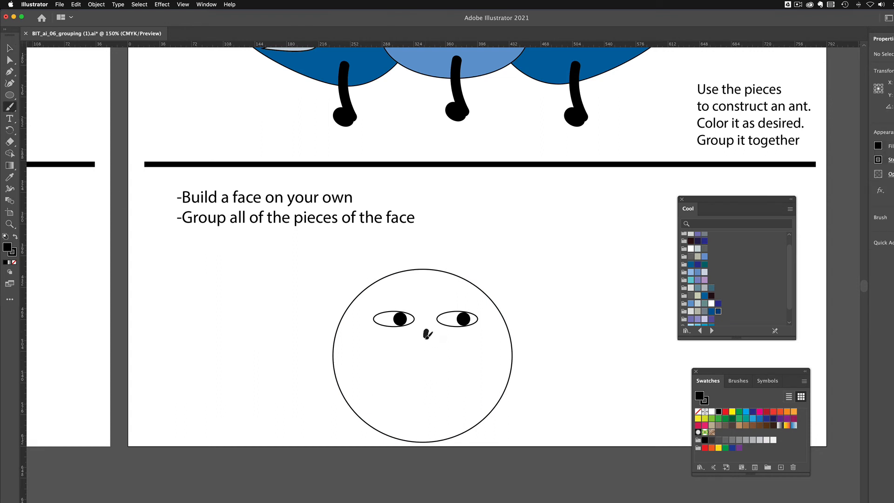
{"action": "mouse_move", "coordinate": [426, 335]}
{"action": "left_mouse_down"}
{"action": "mouse_move", "coordinate": [425, 358]}
{"action": "mouse_move", "coordinate": [446, 367]}
{"action": "mouse_move", "coordinate": [414, 380]}
{"action": "mouse_move", "coordinate": [400, 374]}
{"action": "left_mouse_up"}
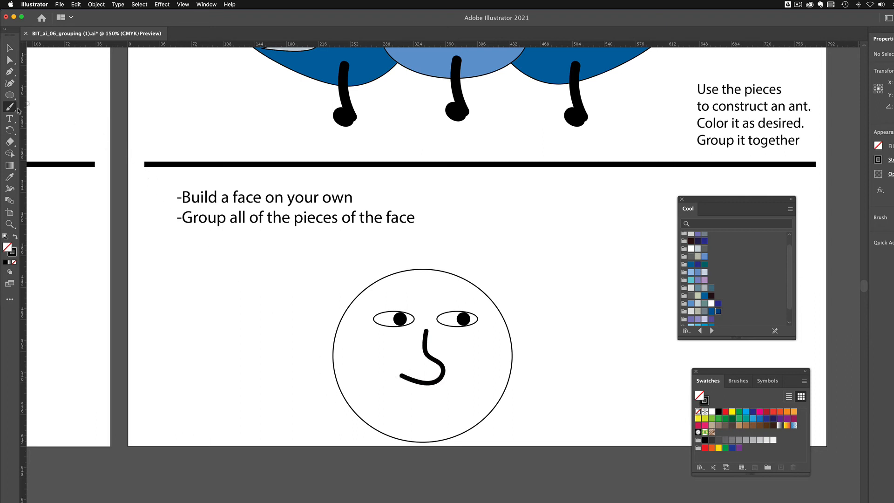
Draw an ellipse about 125 pt wide left of the face and a flatter one about 196 pt wide overlapping its upper part.
{"action": "left_click_drag", "start_coordinate": [9, 94], "coordinate": [41, 109]}
{"action": "left_click_drag", "start_coordinate": [172, 303], "coordinate": [282, 403]}
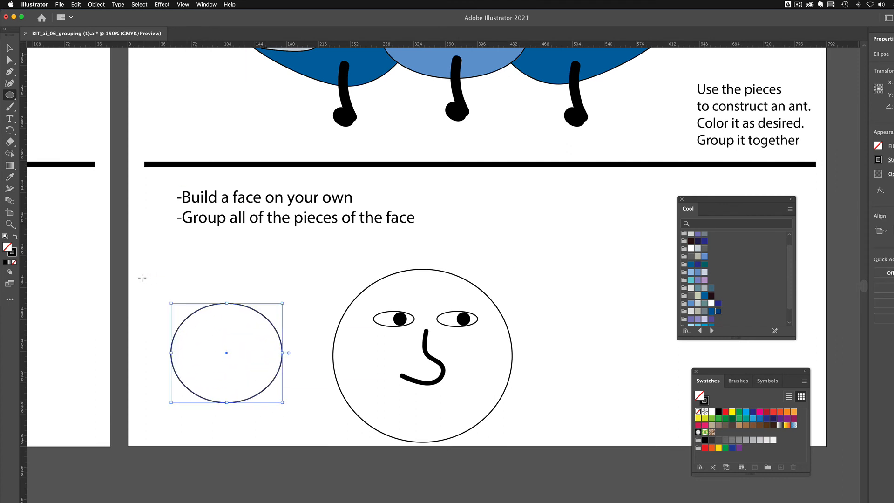
{"action": "left_click_drag", "start_coordinate": [141, 280], "coordinate": [315, 371]}
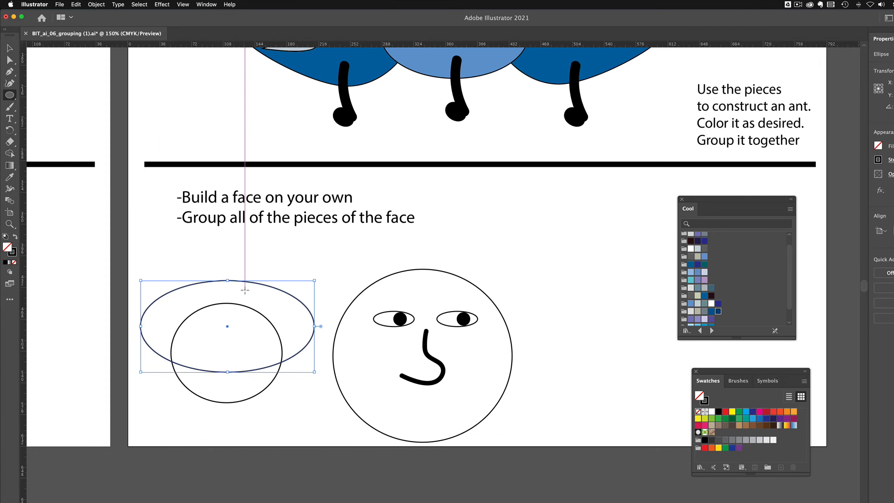
Fill the wide ellipse with dark slate blue and the smaller ellipse behind it with light beige-grey from the Cool swatches.
{"action": "key", "text": "v"}
{"action": "left_click", "coordinate": [273, 396]}
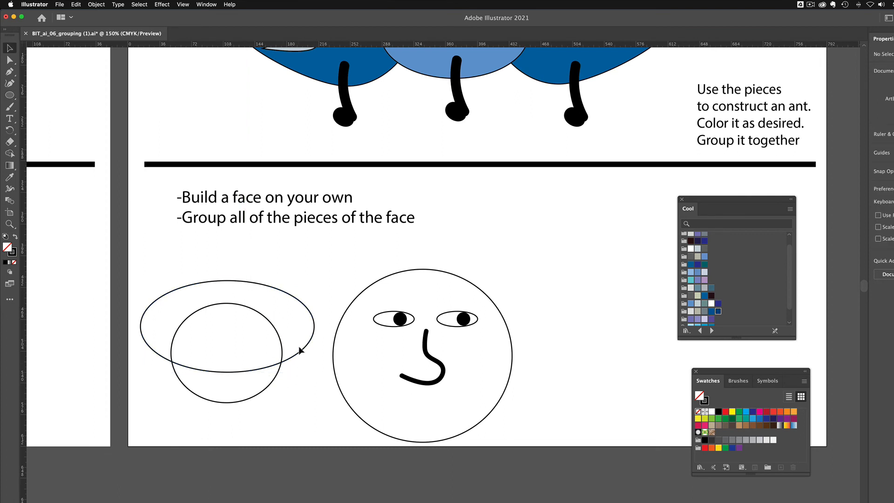
{"action": "left_click", "coordinate": [309, 308]}
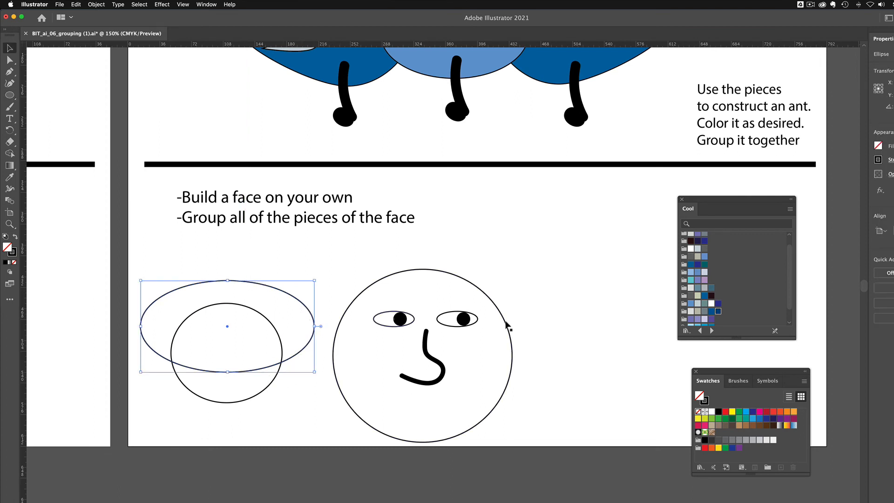
{"action": "left_click", "coordinate": [712, 288]}
{"action": "left_click", "coordinate": [279, 409]}
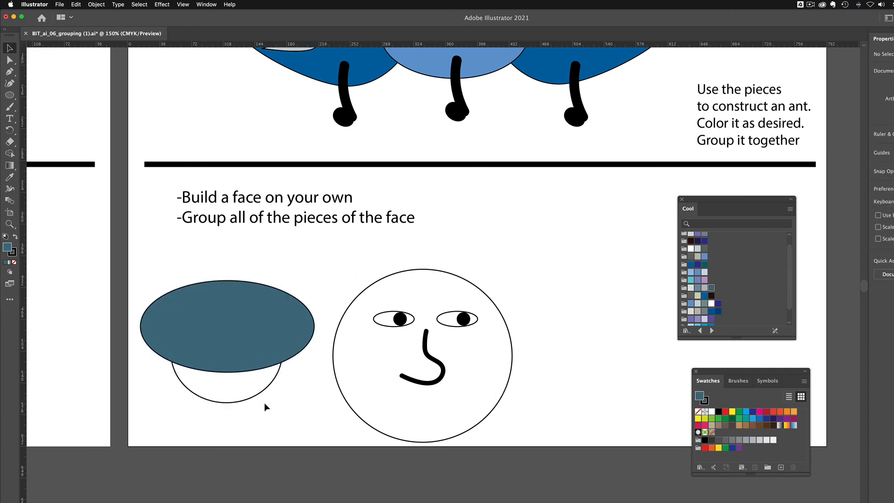
{"action": "left_click", "coordinate": [256, 391]}
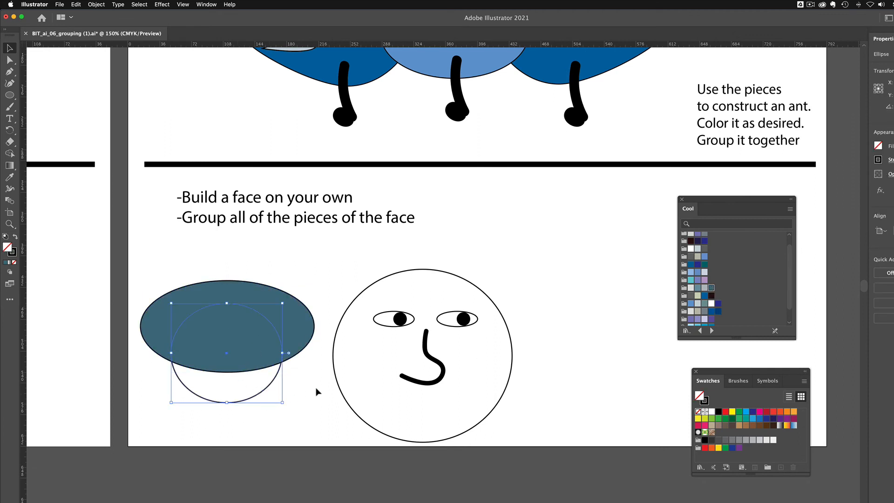
{"action": "left_click", "coordinate": [697, 311]}
{"action": "left_click", "coordinate": [286, 414]}
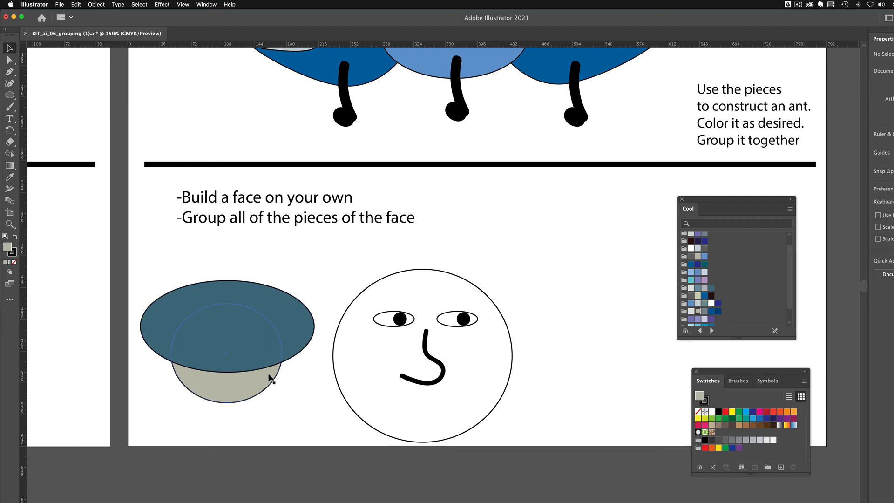
Select both overlapping ellipses and cut the wide one from the smaller one with Pathfinder's Minus Front to form a smile.
{"action": "left_click_drag", "start_coordinate": [188, 271], "coordinate": [259, 427]}
{"action": "left_click", "coordinate": [206, 5]}
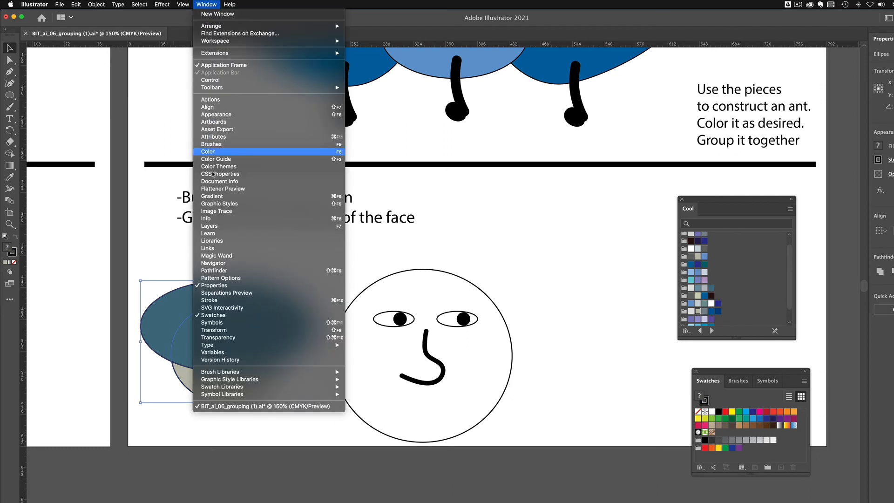
{"action": "left_click", "coordinate": [223, 271]}
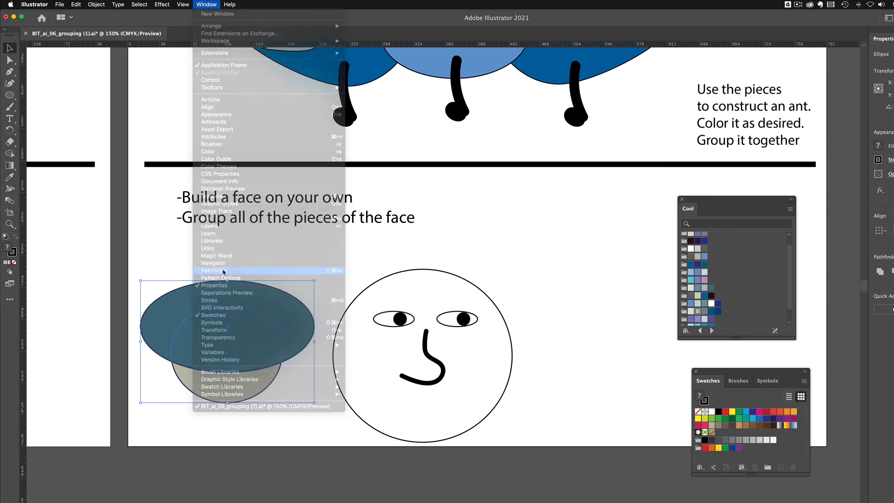
{"action": "left_click_drag", "start_coordinate": [99, 269], "coordinate": [267, 204]}
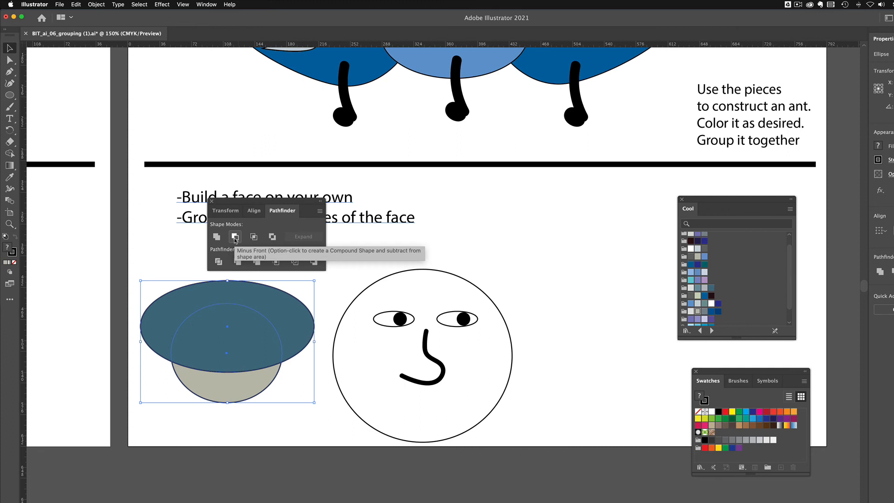
{"action": "left_click", "coordinate": [235, 237]}
Place the smile shape below the nose as the mouth and move the Pathfinder panel off the instructions, left of the face.
{"action": "left_click", "coordinate": [241, 407]}
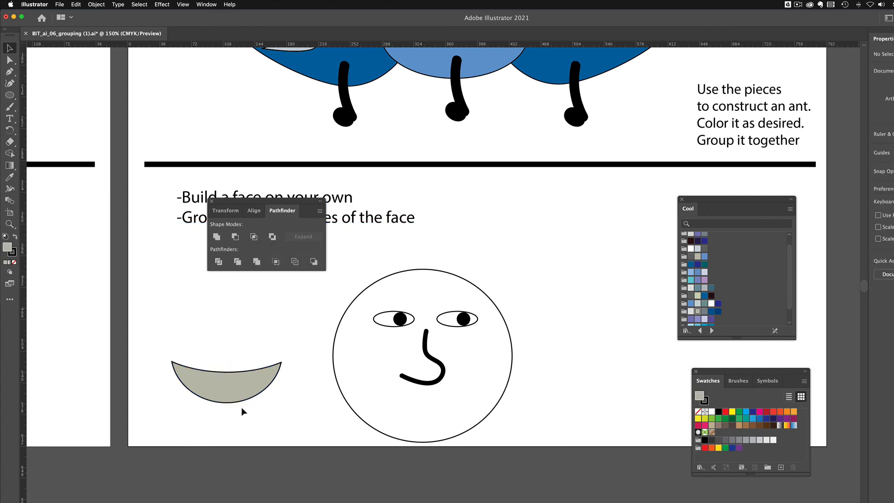
{"action": "left_click_drag", "start_coordinate": [238, 399], "coordinate": [431, 419]}
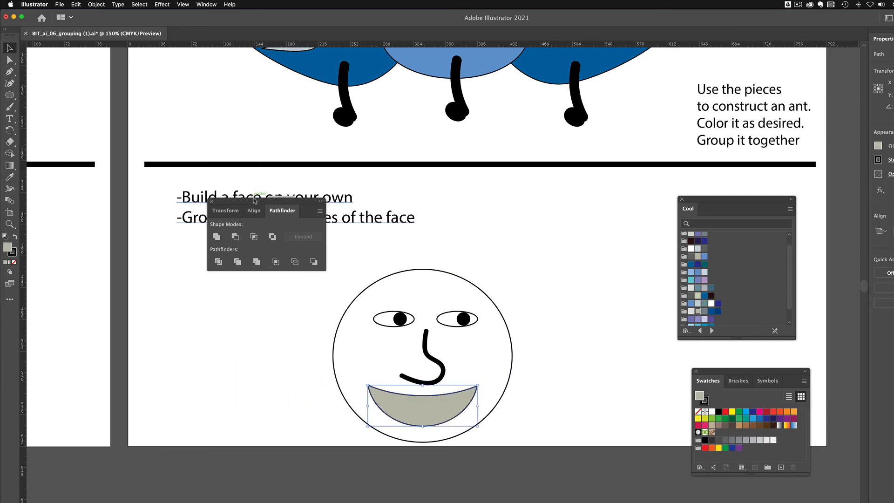
{"action": "left_click_drag", "start_coordinate": [254, 204], "coordinate": [210, 322]}
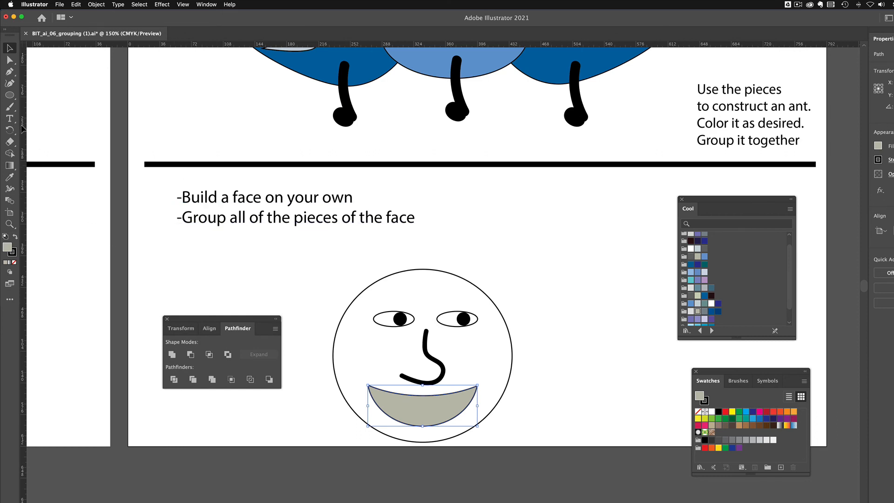
Paint an ear on the face's left edge and six wavy hair strands across the top of the head with the Paintbrush.
{"action": "left_click", "coordinate": [9, 107]}
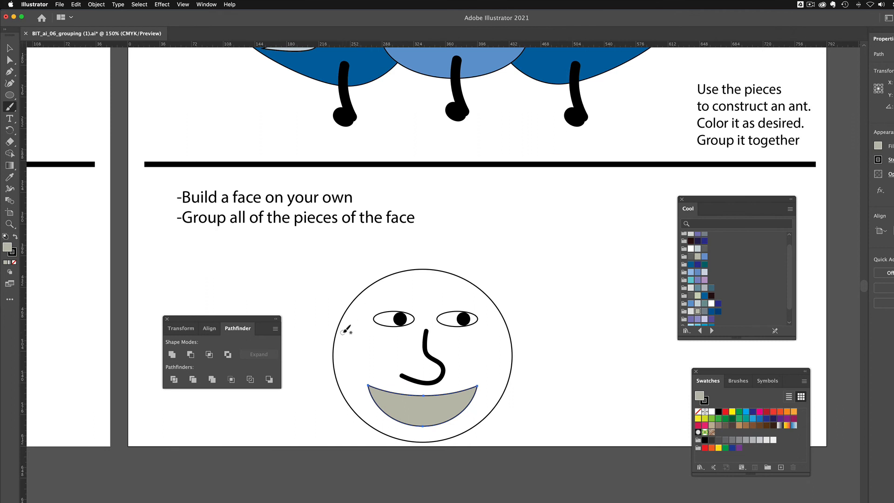
{"action": "mouse_move", "coordinate": [344, 331]}
{"action": "left_mouse_down"}
{"action": "mouse_move", "coordinate": [340, 317]}
{"action": "mouse_move", "coordinate": [320, 349]}
{"action": "mouse_move", "coordinate": [322, 371]}
{"action": "mouse_move", "coordinate": [336, 389]}
{"action": "mouse_move", "coordinate": [345, 383]}
{"action": "left_mouse_up"}
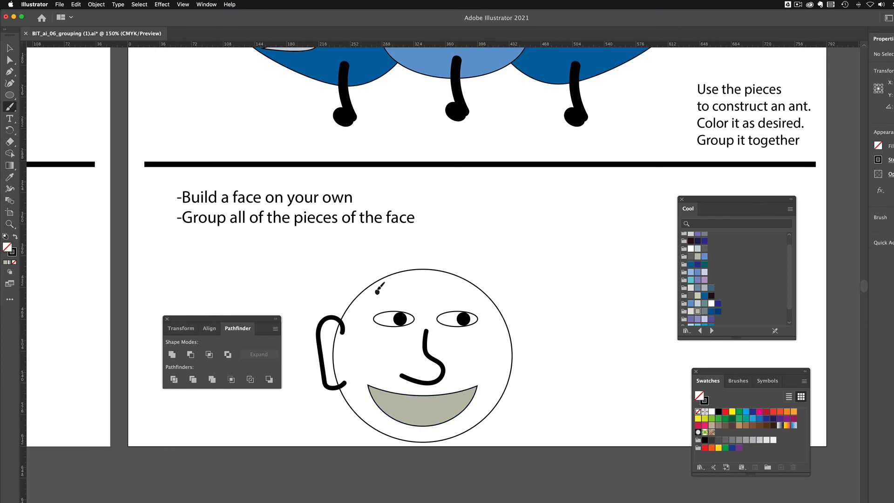
{"action": "mouse_move", "coordinate": [377, 292]}
{"action": "left_mouse_down"}
{"action": "mouse_move", "coordinate": [391, 238]}
{"action": "mouse_move", "coordinate": [375, 253]}
{"action": "mouse_move", "coordinate": [351, 243]}
{"action": "mouse_move", "coordinate": [328, 238]}
{"action": "left_mouse_up"}
{"action": "mouse_move", "coordinate": [421, 281]}
{"action": "left_mouse_down"}
{"action": "mouse_move", "coordinate": [438, 257]}
{"action": "mouse_move", "coordinate": [433, 236]}
{"action": "mouse_move", "coordinate": [444, 217]}
{"action": "left_mouse_up"}
{"action": "mouse_move", "coordinate": [447, 282]}
{"action": "left_mouse_down"}
{"action": "mouse_move", "coordinate": [479, 263]}
{"action": "mouse_move", "coordinate": [466, 245]}
{"action": "mouse_move", "coordinate": [477, 242]}
{"action": "mouse_move", "coordinate": [494, 265]}
{"action": "mouse_move", "coordinate": [513, 222]}
{"action": "left_mouse_up"}
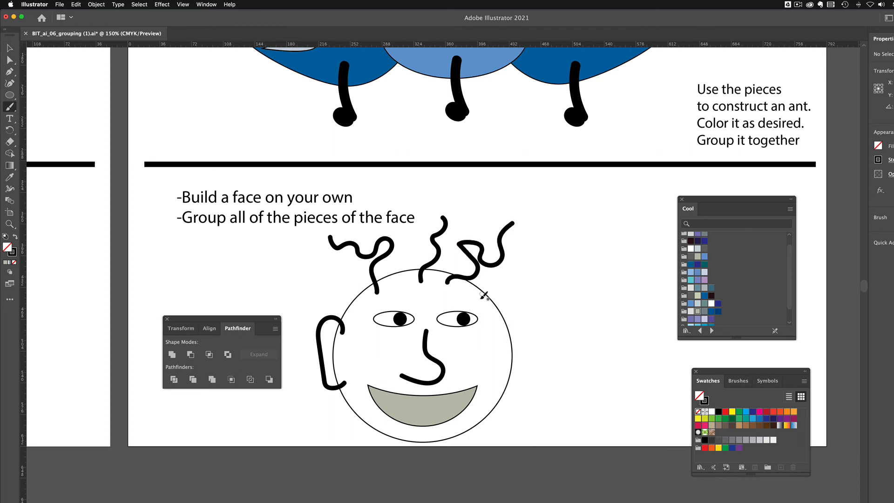
{"action": "mouse_move", "coordinate": [484, 295]}
{"action": "left_mouse_down"}
{"action": "mouse_move", "coordinate": [513, 307]}
{"action": "mouse_move", "coordinate": [536, 271]}
{"action": "left_mouse_up"}
{"action": "left_click_drag", "start_coordinate": [399, 293], "coordinate": [408, 242]}
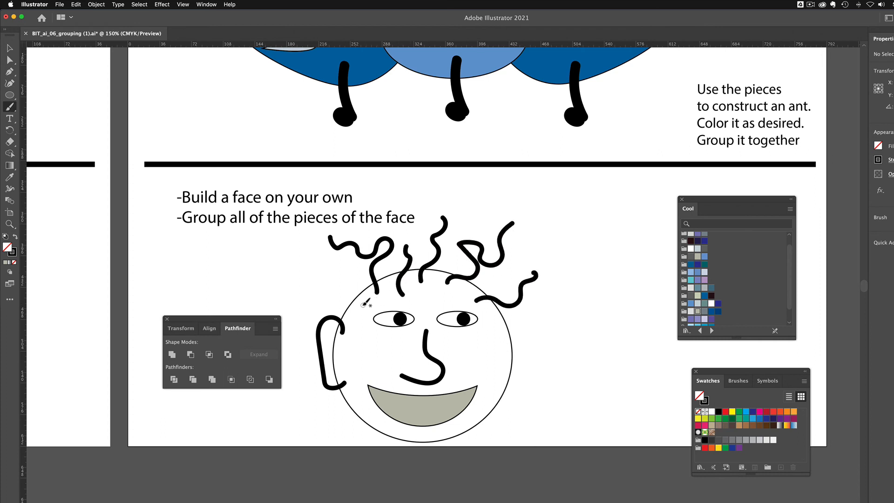
{"action": "left_click_drag", "start_coordinate": [365, 303], "coordinate": [310, 276]}
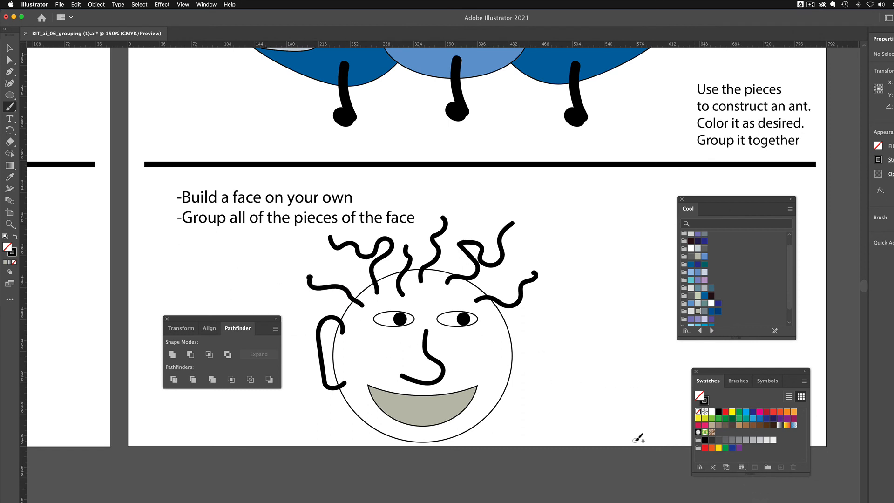
Fill the large face ellipse with the light tan-brown swatch.
{"action": "key", "text": "v"}
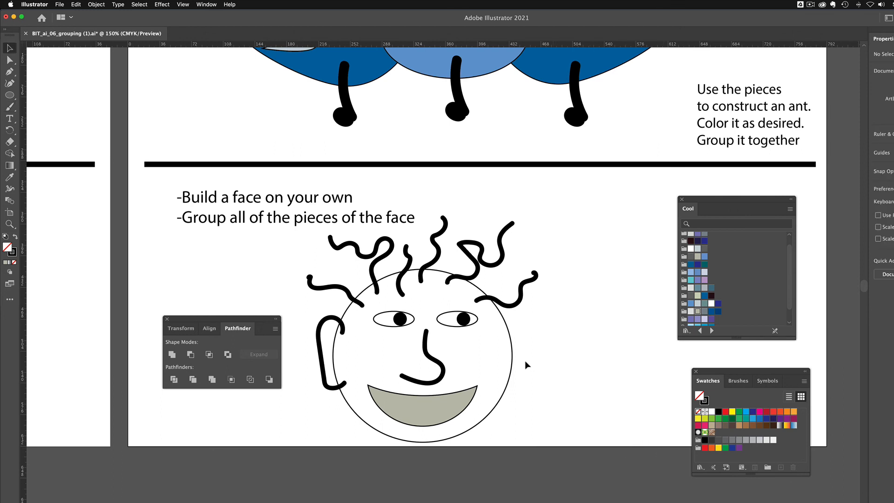
{"action": "left_click", "coordinate": [510, 362]}
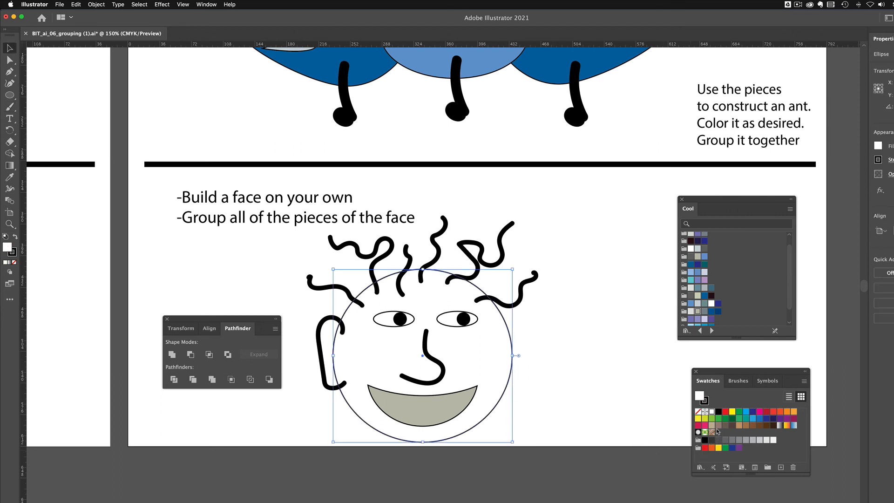
{"action": "left_click", "coordinate": [711, 426]}
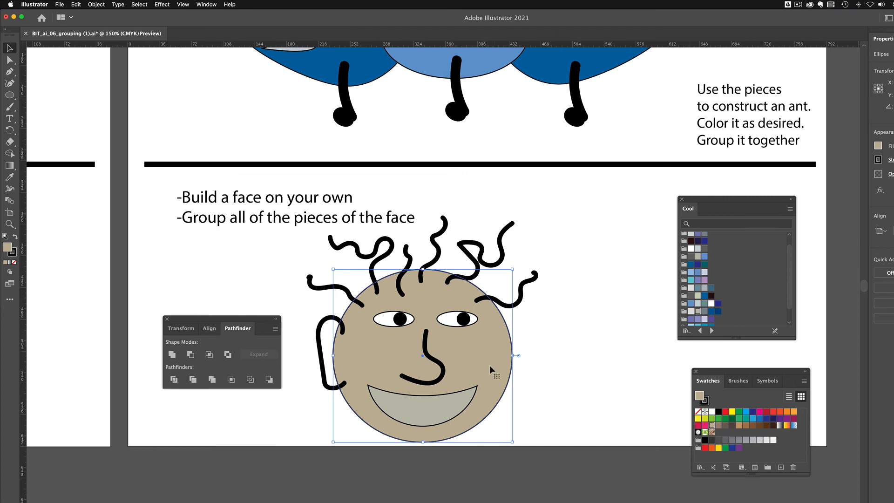
Fill the ear path on the face's left edge with the same light tan-brown swatch as the face.
{"action": "left_click", "coordinate": [320, 342]}
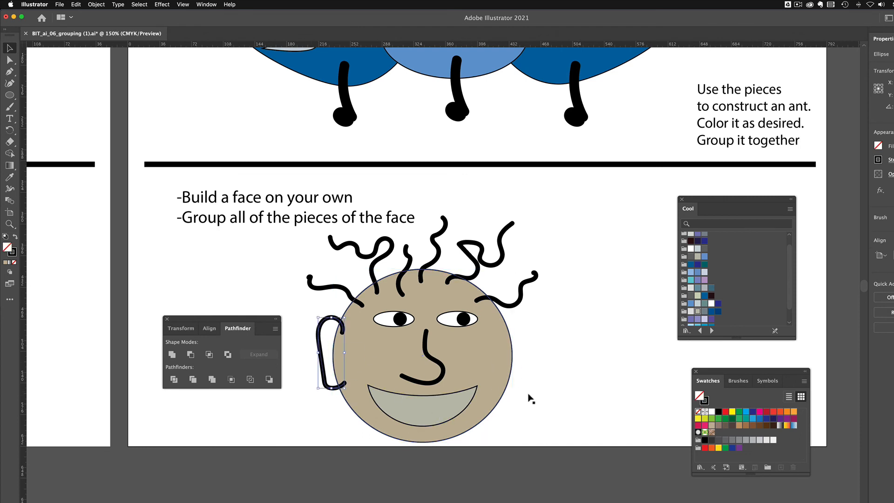
{"action": "left_click", "coordinate": [739, 425]}
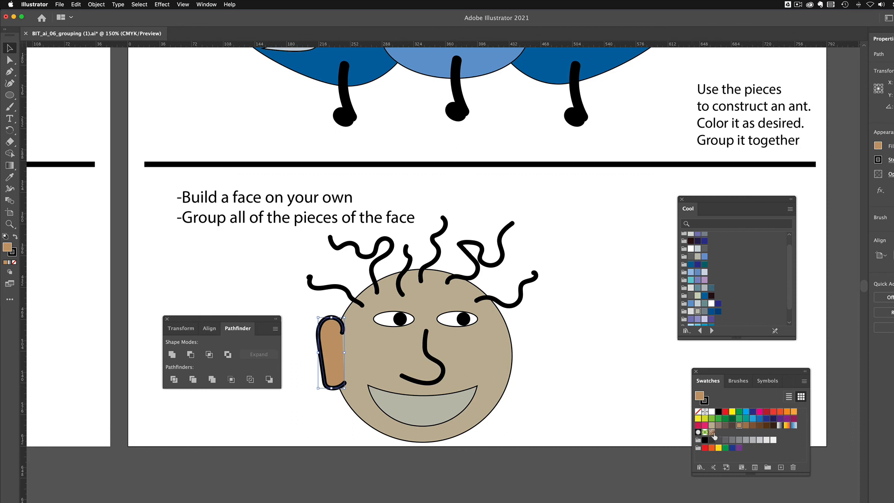
{"action": "left_click", "coordinate": [712, 425]}
{"action": "left_click", "coordinate": [565, 389]}
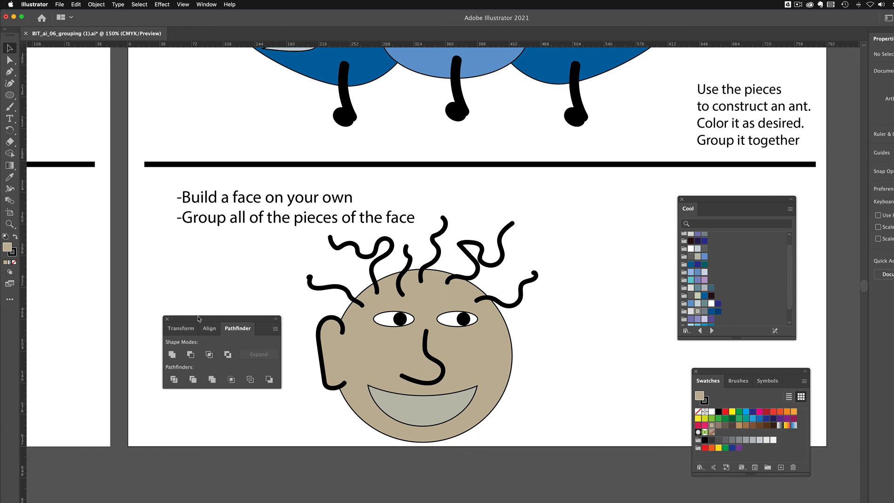
Move the Pathfinder panel clear of the artwork, select the face with its ear, hair and features, and group them.
{"action": "left_click_drag", "start_coordinate": [205, 321], "coordinate": [160, 276]}
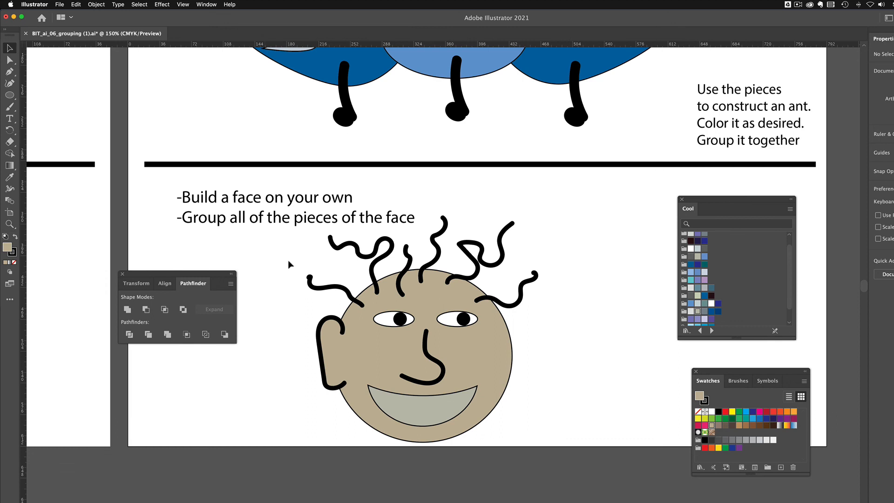
{"action": "left_click_drag", "start_coordinate": [295, 259], "coordinate": [555, 436]}
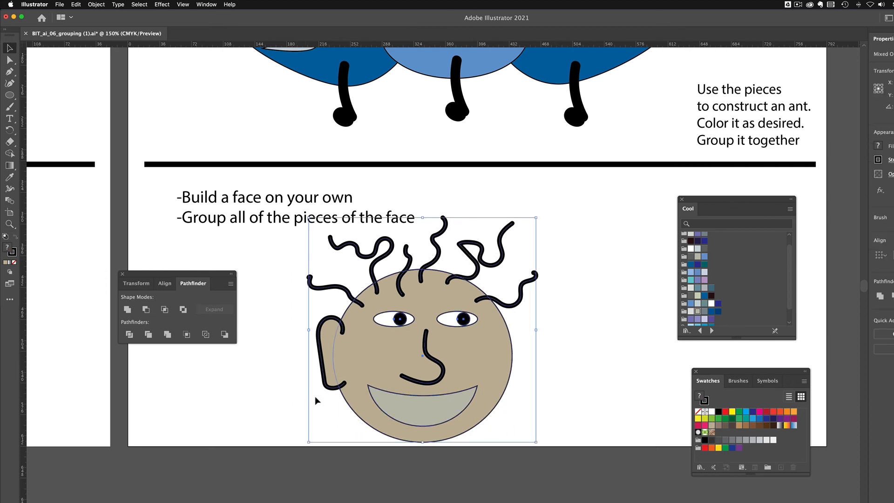
{"action": "right_click", "coordinate": [404, 360]}
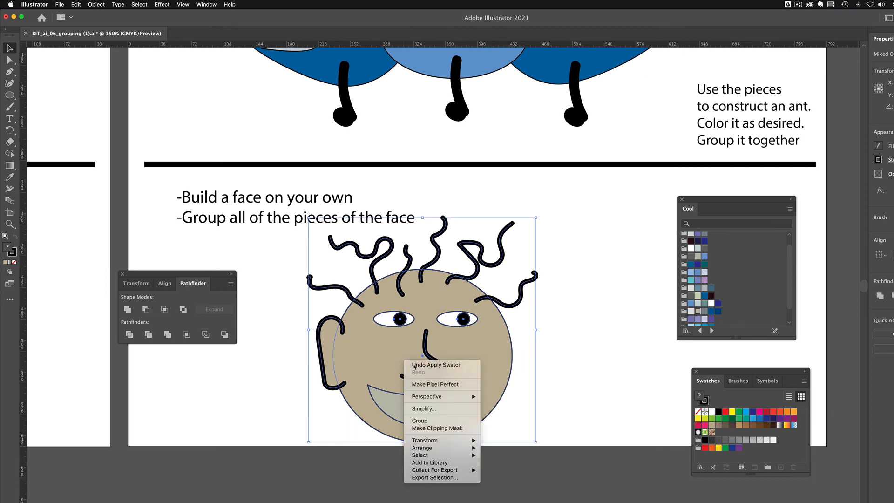
{"action": "left_click", "coordinate": [432, 421]}
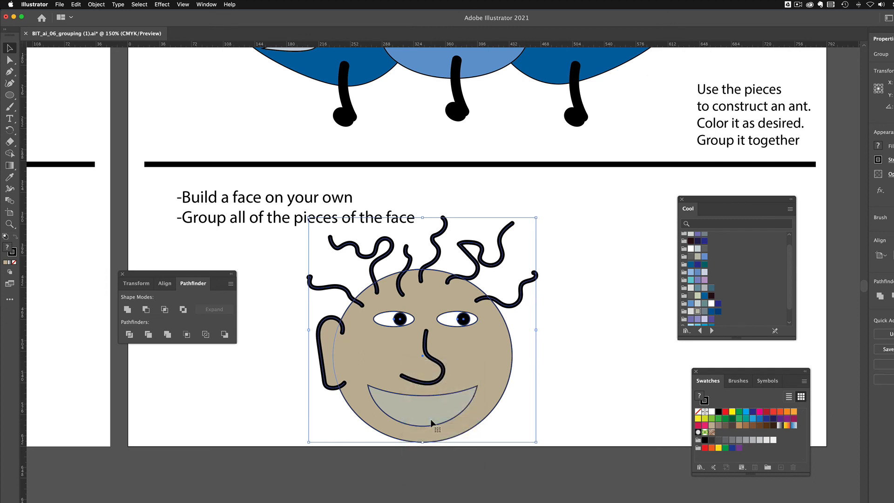
Close the floating Pathfinder, Swatches and Cool panels so both artboards are unobstructed.
{"action": "scroll", "coordinate": [430, 418], "scroll_direction": "up", "scroll_amount": 5}
{"action": "key", "text": "super+minus"}
{"action": "key", "text": "super+minus"}
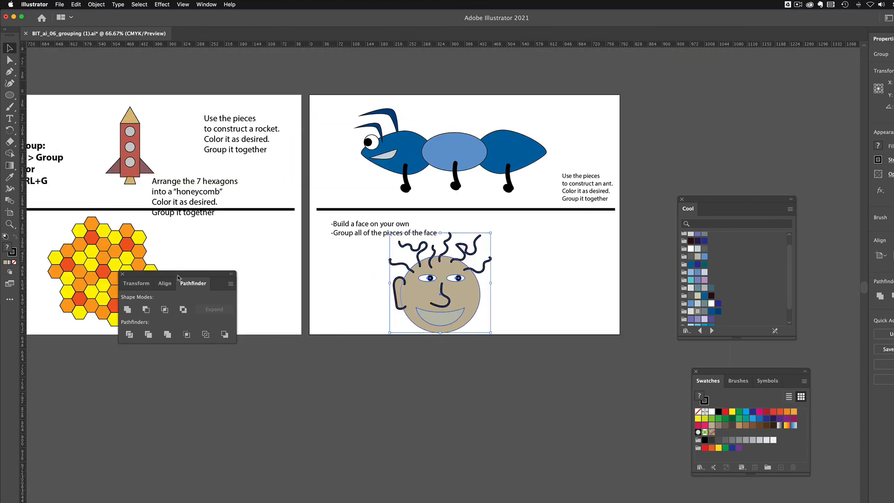
{"action": "left_click_drag", "start_coordinate": [177, 277], "coordinate": [514, 409]}
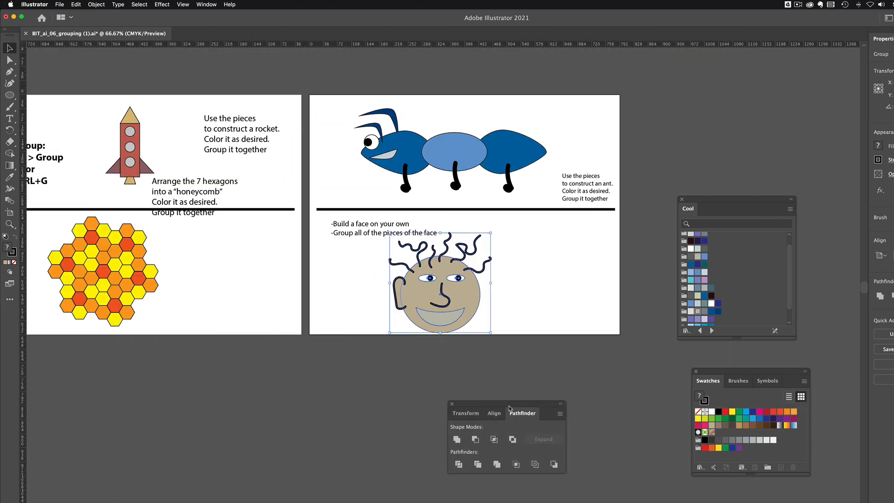
{"action": "left_click", "coordinate": [459, 406]}
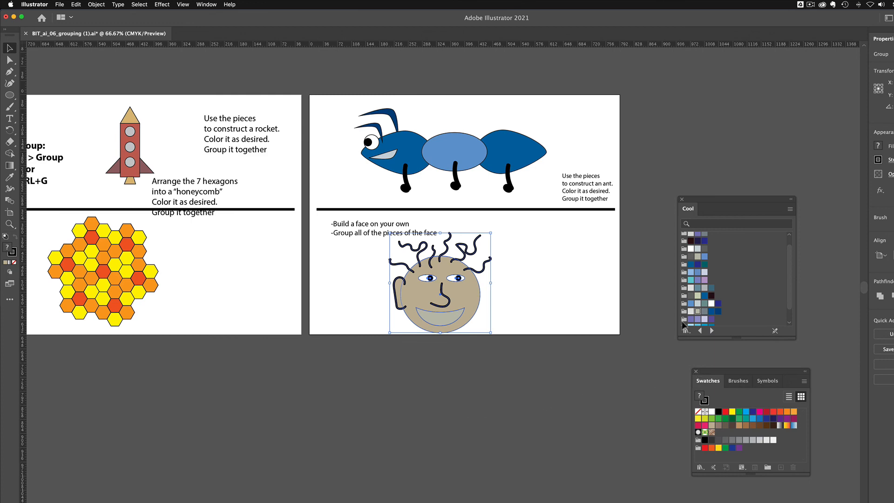
{"action": "left_click", "coordinate": [696, 371]}
{"action": "left_click", "coordinate": [681, 201]}
{"action": "left_click", "coordinate": [479, 366]}
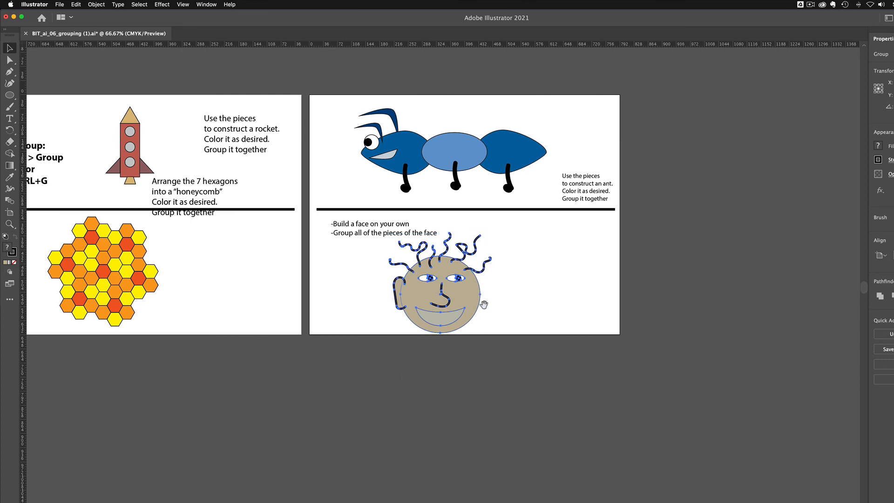
Arrange the first artboard's text: honeycomb instructions right of the honeycomb, Group heading higher, and rocket instructions near the artboard's right edge.
{"action": "scroll", "coordinate": [479, 365], "scroll_direction": "up", "scroll_amount": 5}
{"action": "scroll", "coordinate": [479, 365], "scroll_direction": "left", "scroll_amount": 8}
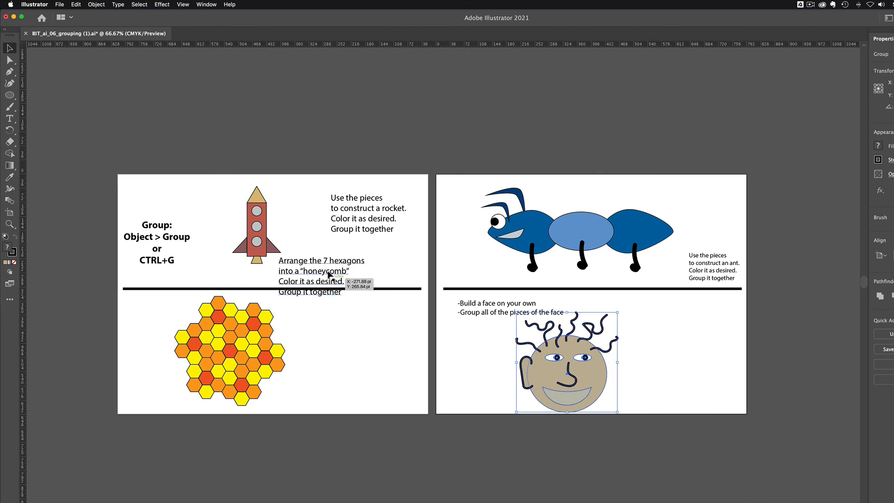
{"action": "left_click_drag", "start_coordinate": [326, 275], "coordinate": [385, 342]}
{"action": "left_click_drag", "start_coordinate": [365, 228], "coordinate": [386, 255]}
{"action": "left_click_drag", "start_coordinate": [145, 256], "coordinate": [143, 228]}
{"action": "left_click_drag", "start_coordinate": [375, 255], "coordinate": [373, 228]}
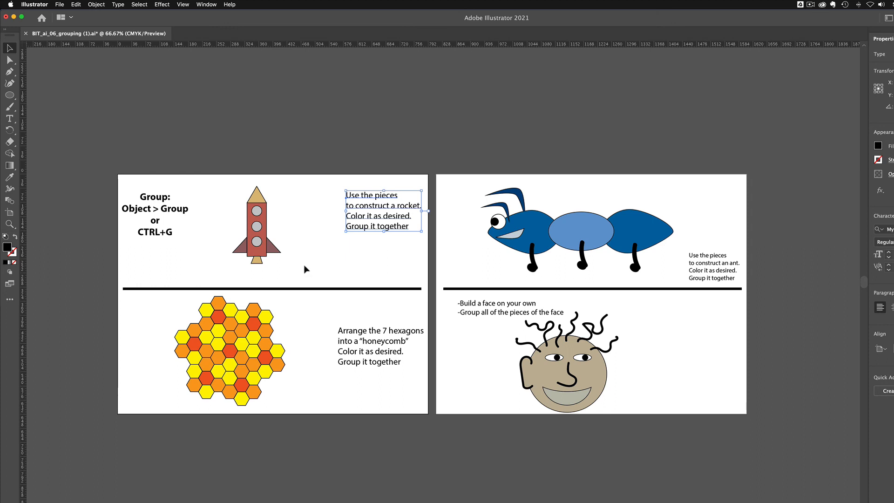
{"action": "mouse_move", "coordinate": [415, 225]}
{"action": "left_mouse_down"}
{"action": "mouse_move", "coordinate": [409, 233]}
{"action": "mouse_move", "coordinate": [420, 240]}
{"action": "left_mouse_up"}
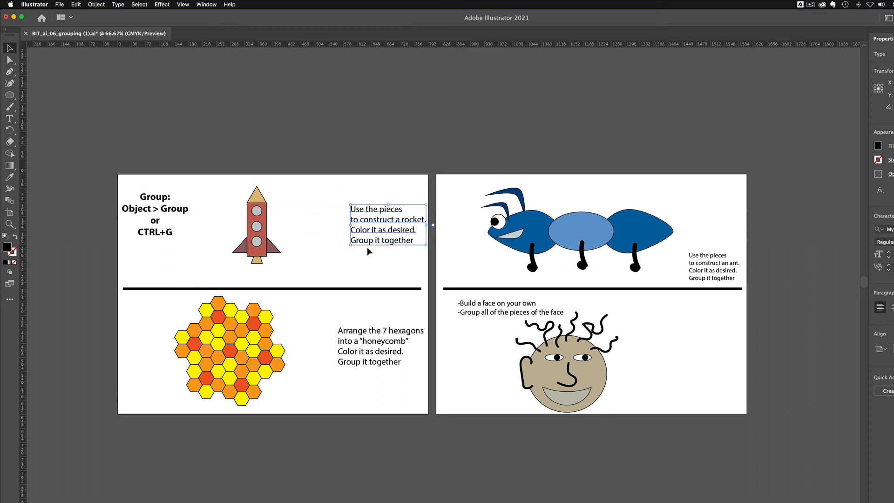
Nudge the rocket, honeycomb and ant groups into better positions and move the face group right, clear of its instructions.
{"action": "mouse_move", "coordinate": [257, 228]}
{"action": "left_mouse_down"}
{"action": "mouse_move", "coordinate": [315, 228]}
{"action": "mouse_move", "coordinate": [227, 236]}
{"action": "mouse_move", "coordinate": [298, 229]}
{"action": "mouse_move", "coordinate": [264, 231]}
{"action": "left_mouse_up"}
{"action": "mouse_move", "coordinate": [236, 356]}
{"action": "left_mouse_down"}
{"action": "mouse_move", "coordinate": [262, 358]}
{"action": "mouse_move", "coordinate": [241, 359]}
{"action": "left_mouse_up"}
{"action": "mouse_move", "coordinate": [599, 233]}
{"action": "left_mouse_down"}
{"action": "mouse_move", "coordinate": [556, 233]}
{"action": "mouse_move", "coordinate": [602, 233]}
{"action": "mouse_move", "coordinate": [558, 223]}
{"action": "mouse_move", "coordinate": [613, 230]}
{"action": "mouse_move", "coordinate": [591, 224]}
{"action": "mouse_move", "coordinate": [562, 250]}
{"action": "mouse_move", "coordinate": [606, 234]}
{"action": "left_mouse_up"}
{"action": "left_click_drag", "start_coordinate": [590, 236], "coordinate": [578, 249]}
{"action": "left_click_drag", "start_coordinate": [567, 384], "coordinate": [622, 378]}
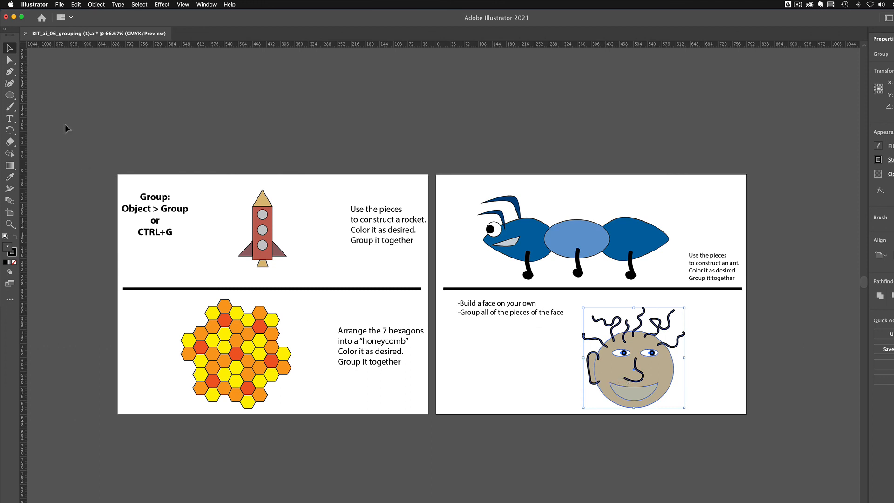
{"action": "left_click", "coordinate": [59, 4]}
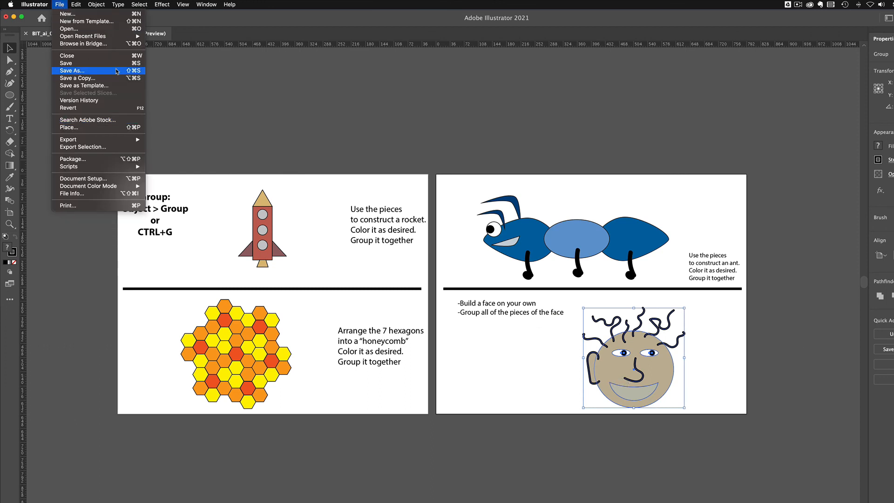
{"action": "left_click", "coordinate": [117, 71]}
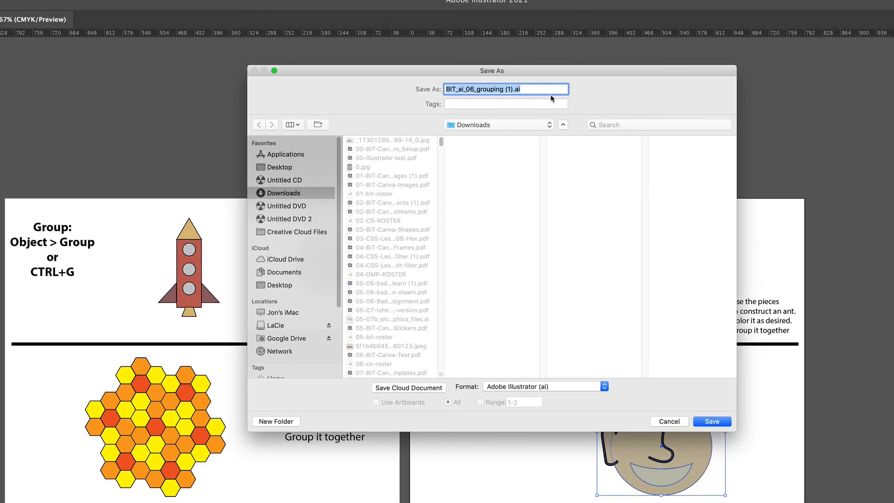
{"action": "key", "text": "Right"}
{"action": "key", "text": "BackSpace"}
{"action": "key", "text": "BackSpace"}
{"action": "key", "text": "BackSpace"}
{"action": "key", "text": "BackSpace"}
{"action": "key", "text": "BackSpace"}
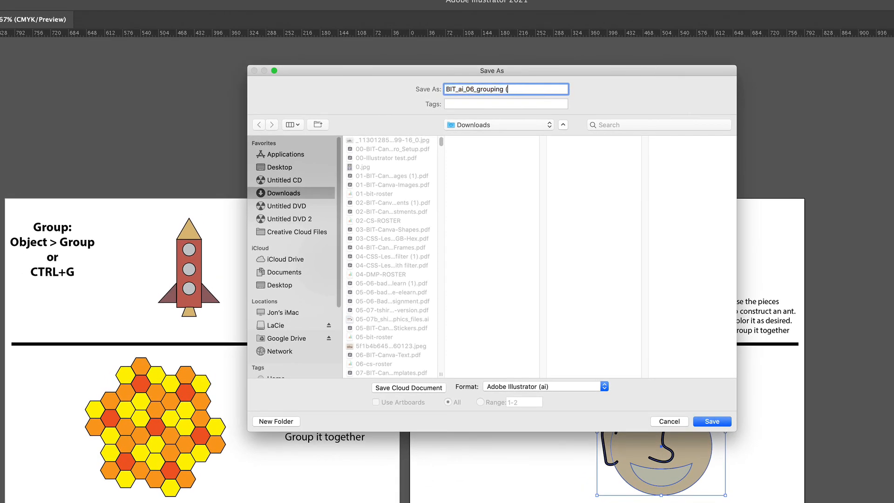
{"action": "type", "text": "done"}
{"action": "left_click", "coordinate": [675, 421]}
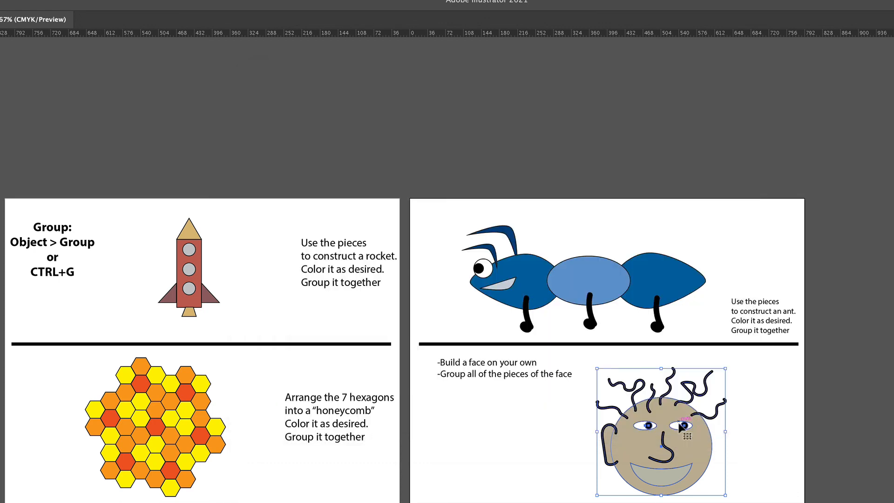